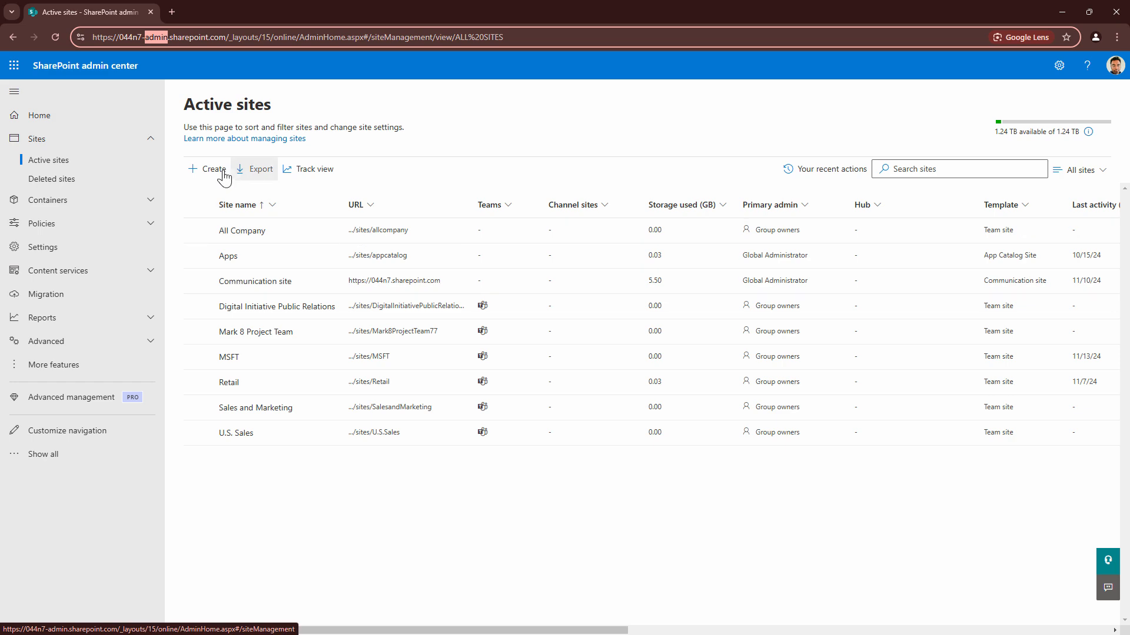
Start creating a communication site, browse the Microsoft templates and use the Standard communication template
{"action": "left_click", "coordinate": [218, 171]}
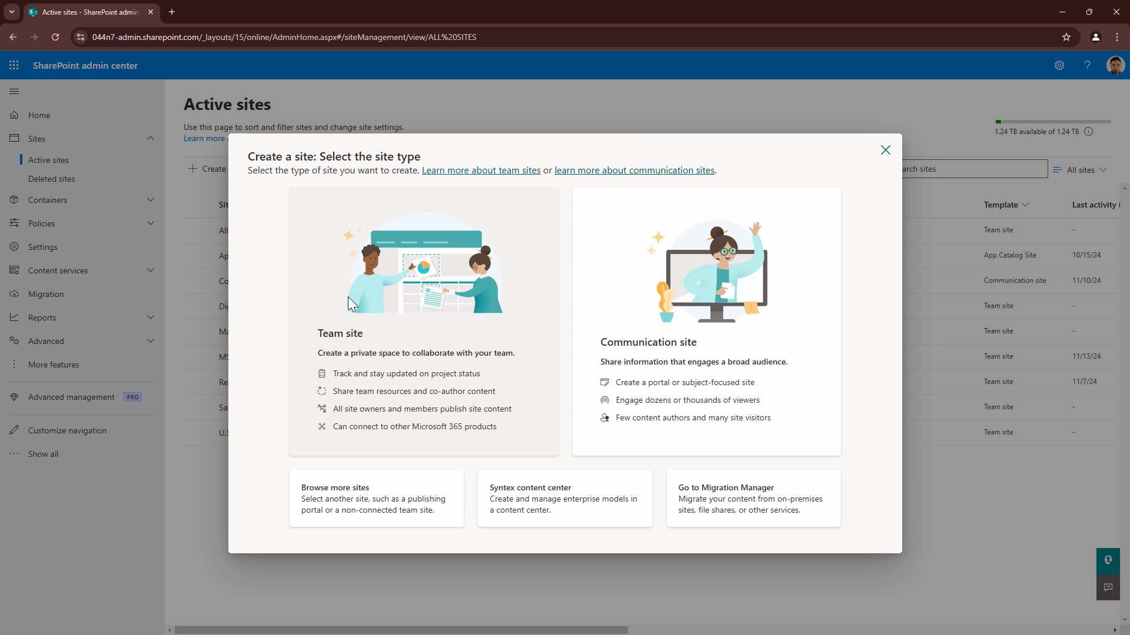
{"action": "left_click", "coordinate": [629, 303]}
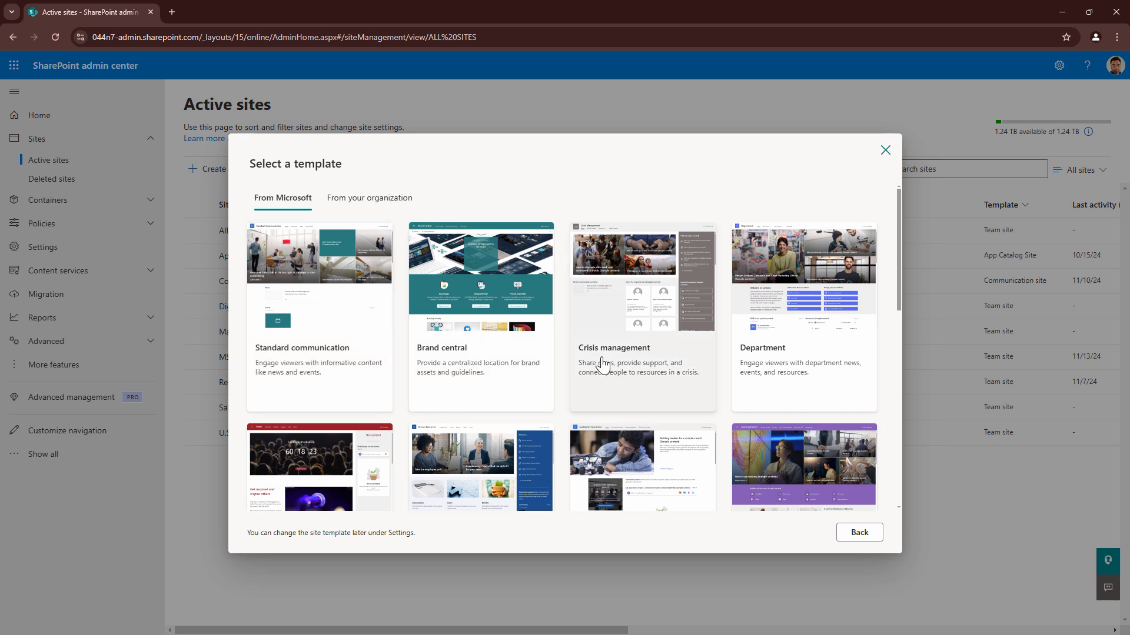
{"action": "scroll", "coordinate": [600, 365], "scroll_direction": "down", "scroll_amount": 2}
{"action": "scroll", "coordinate": [356, 439], "scroll_direction": "down", "scroll_amount": 2}
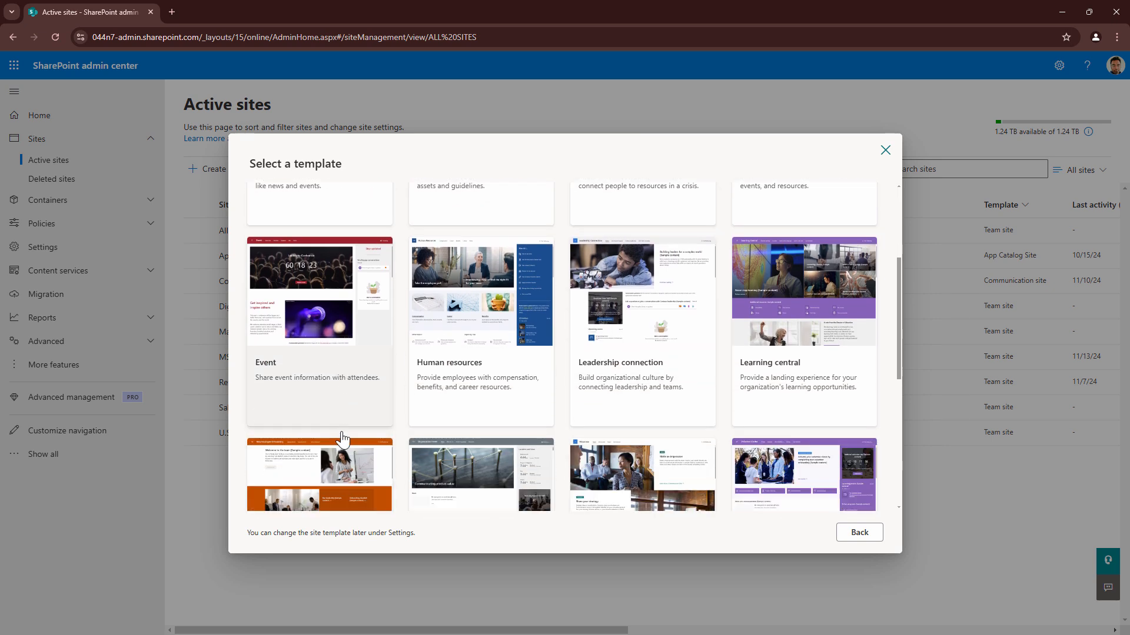
{"action": "scroll", "coordinate": [647, 335], "scroll_direction": "down", "scroll_amount": 1}
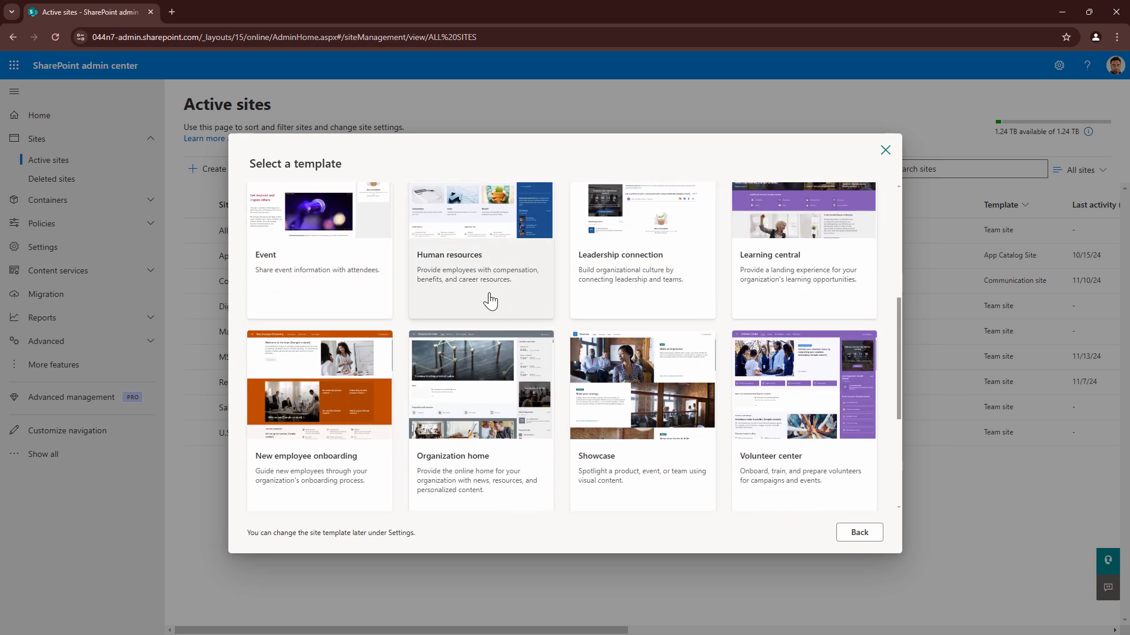
{"action": "scroll", "coordinate": [786, 469], "scroll_direction": "down", "scroll_amount": 4}
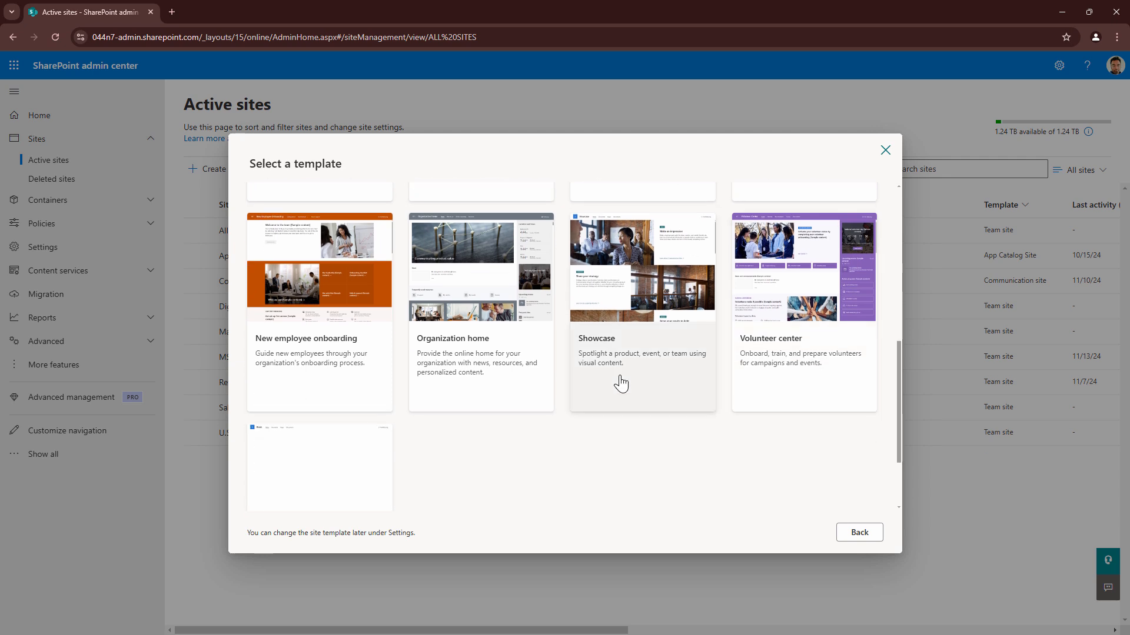
{"action": "scroll", "coordinate": [448, 391], "scroll_direction": "up", "scroll_amount": 7}
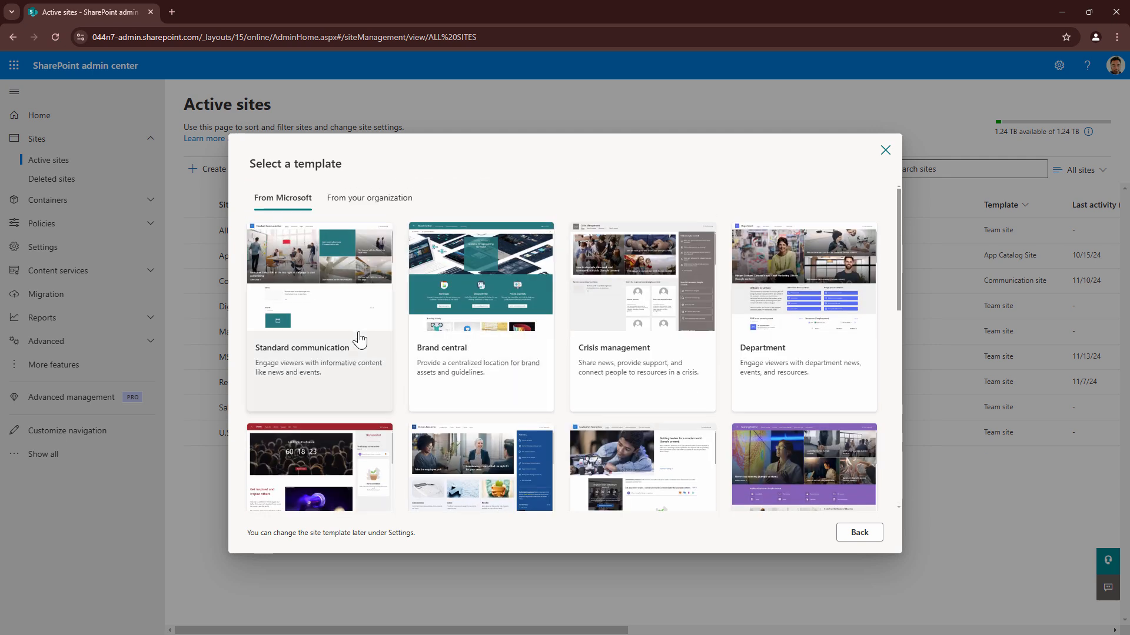
{"action": "left_click", "coordinate": [365, 328]}
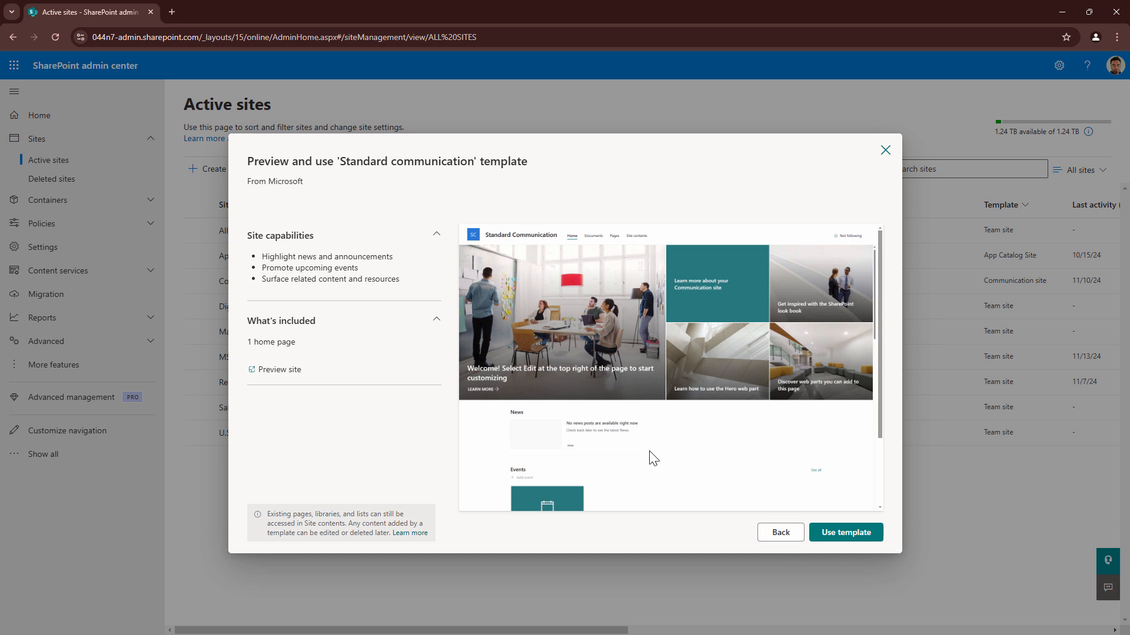
{"action": "scroll", "coordinate": [653, 459], "scroll_direction": "down", "scroll_amount": 3}
{"action": "left_click", "coordinate": [846, 533]}
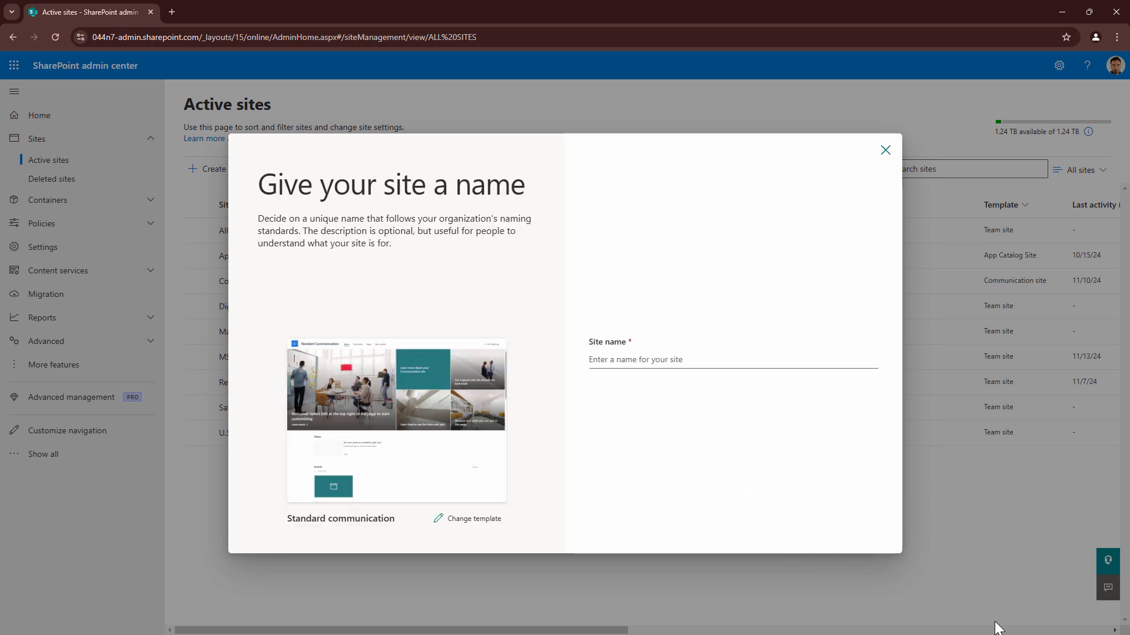
Name the new site NutrientCompany, assign the intended person as site owner and continue to the language options
{"action": "left_click", "coordinate": [686, 358]}
{"action": "type", "text": "Nutrient"}
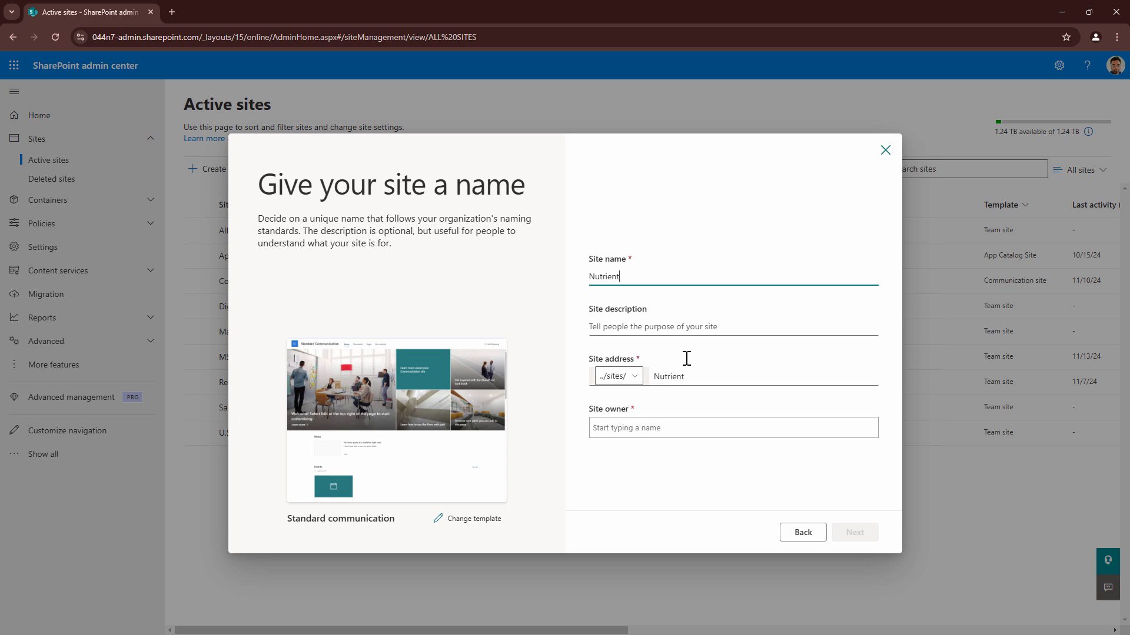
{"action": "type", "text": "Company"}
{"action": "left_click", "coordinate": [667, 434]}
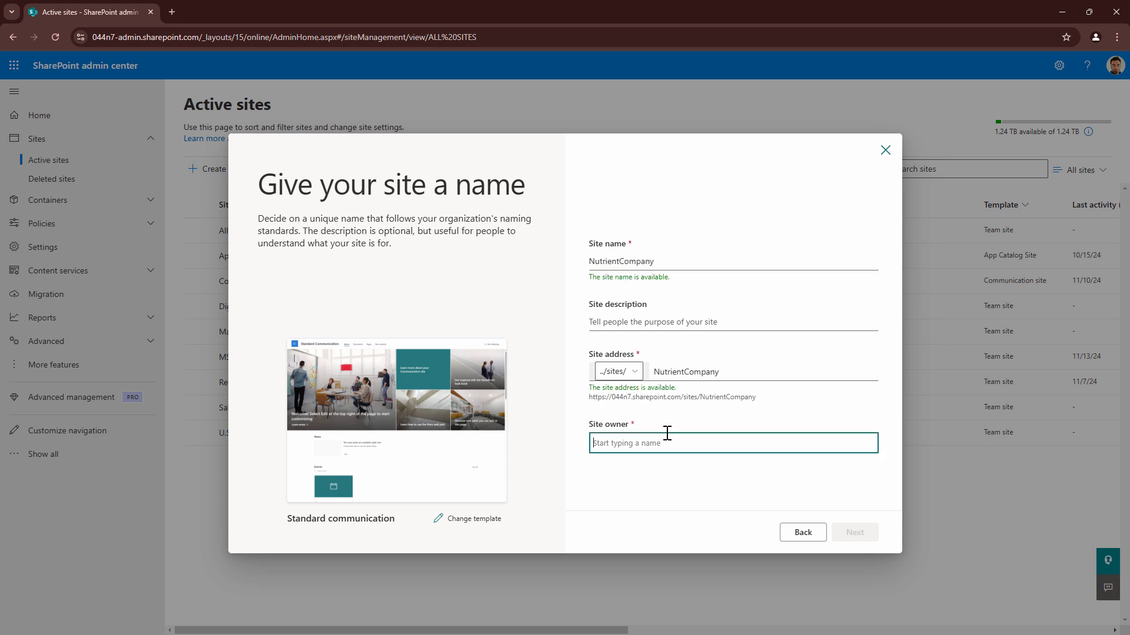
{"action": "type", "text": "clavin"}
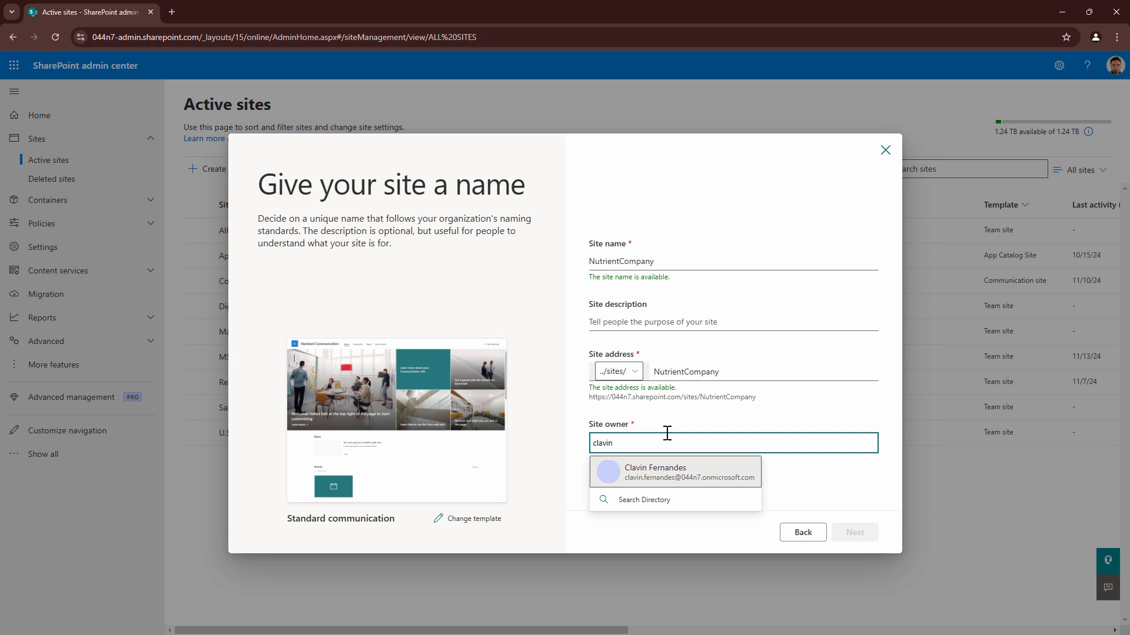
{"action": "left_click", "coordinate": [671, 472]}
{"action": "left_click", "coordinate": [854, 533]}
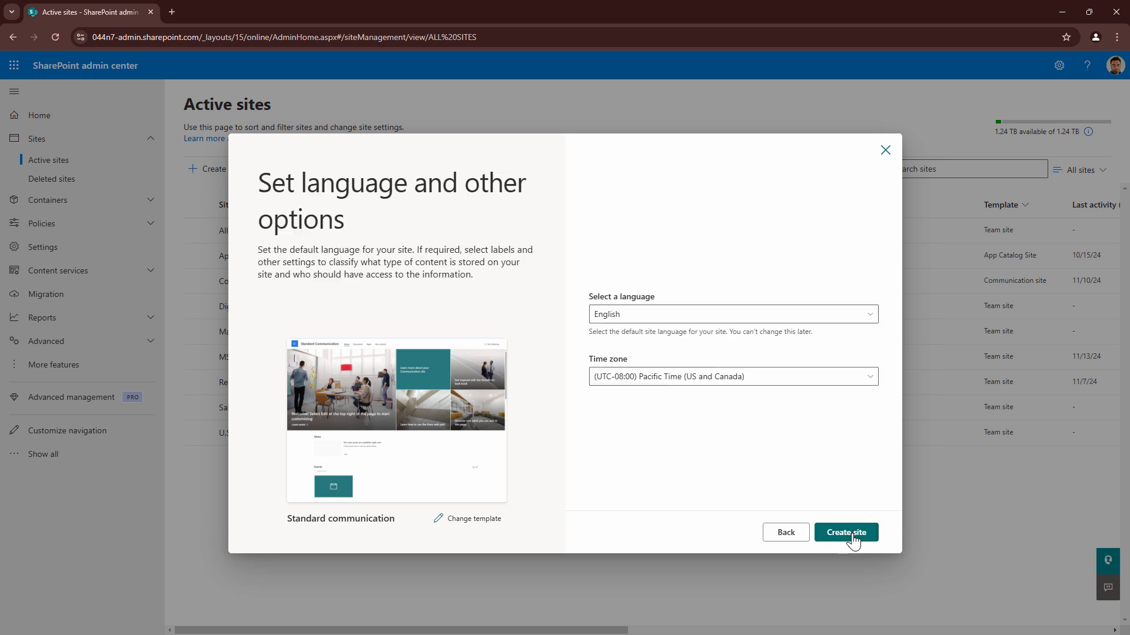
Set the site's time zone to (UTC) Dublin, Edinburgh, Lisbon, London and create the site
{"action": "left_click", "coordinate": [745, 380]}
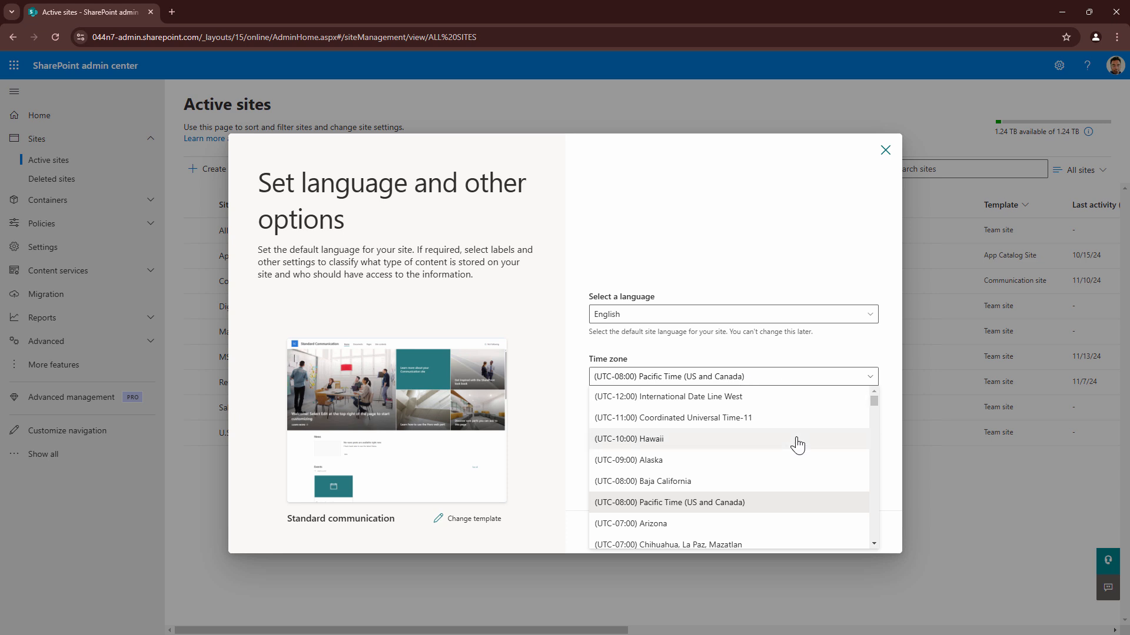
{"action": "scroll", "coordinate": [798, 445], "scroll_direction": "down", "scroll_amount": 3}
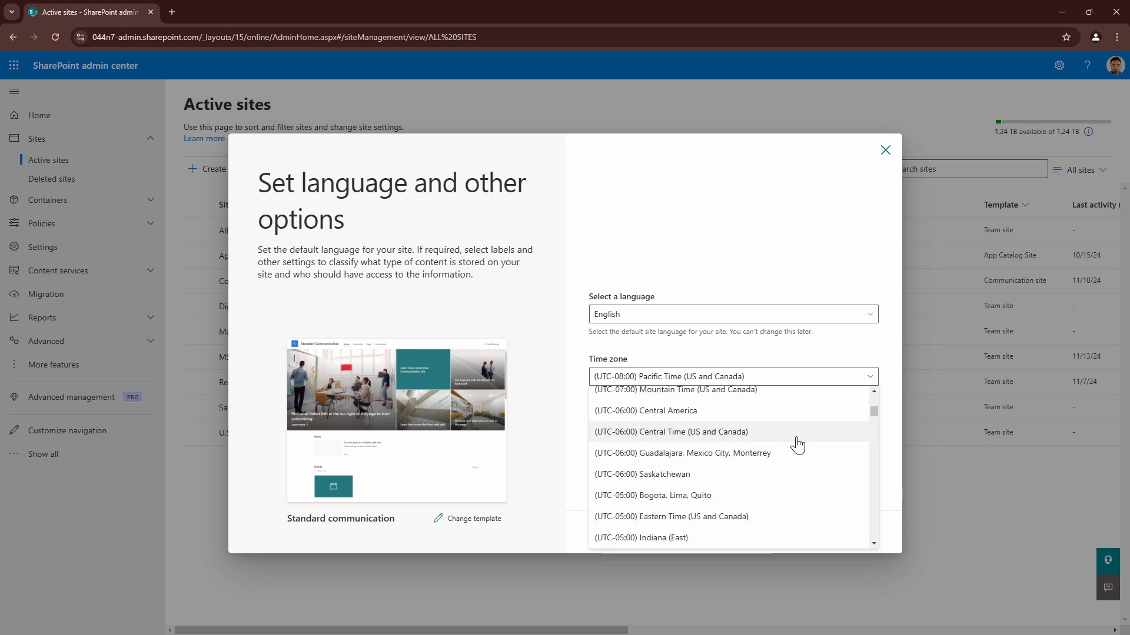
{"action": "scroll", "coordinate": [797, 446], "scroll_direction": "up", "scroll_amount": 3}
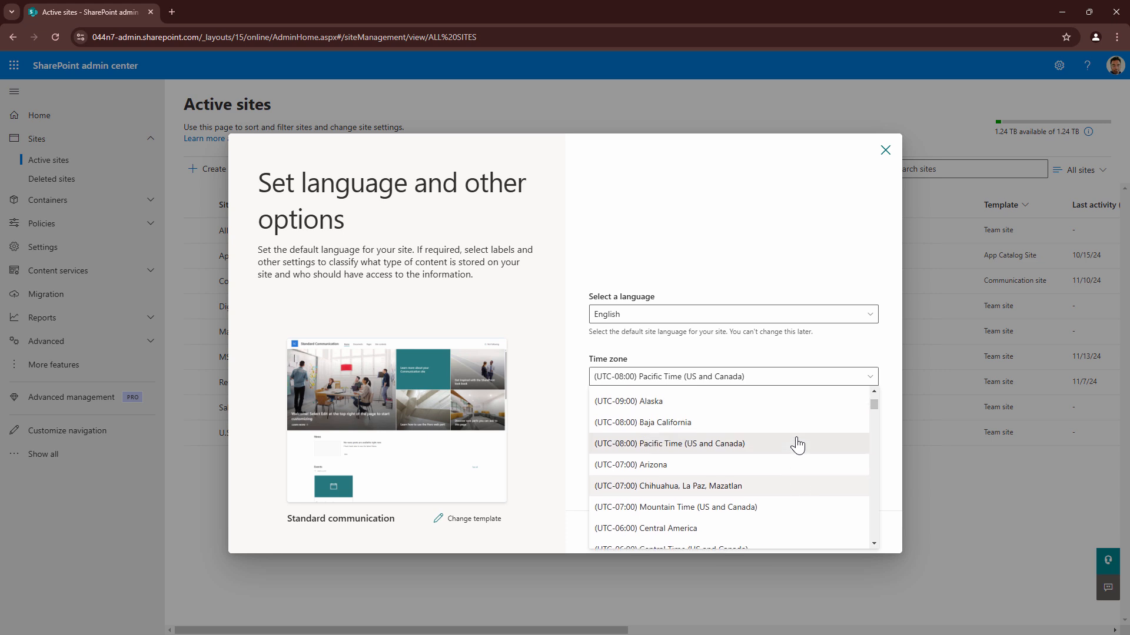
{"action": "scroll", "coordinate": [796, 444], "scroll_direction": "up", "scroll_amount": 1}
{"action": "scroll", "coordinate": [776, 453], "scroll_direction": "down", "scroll_amount": 8}
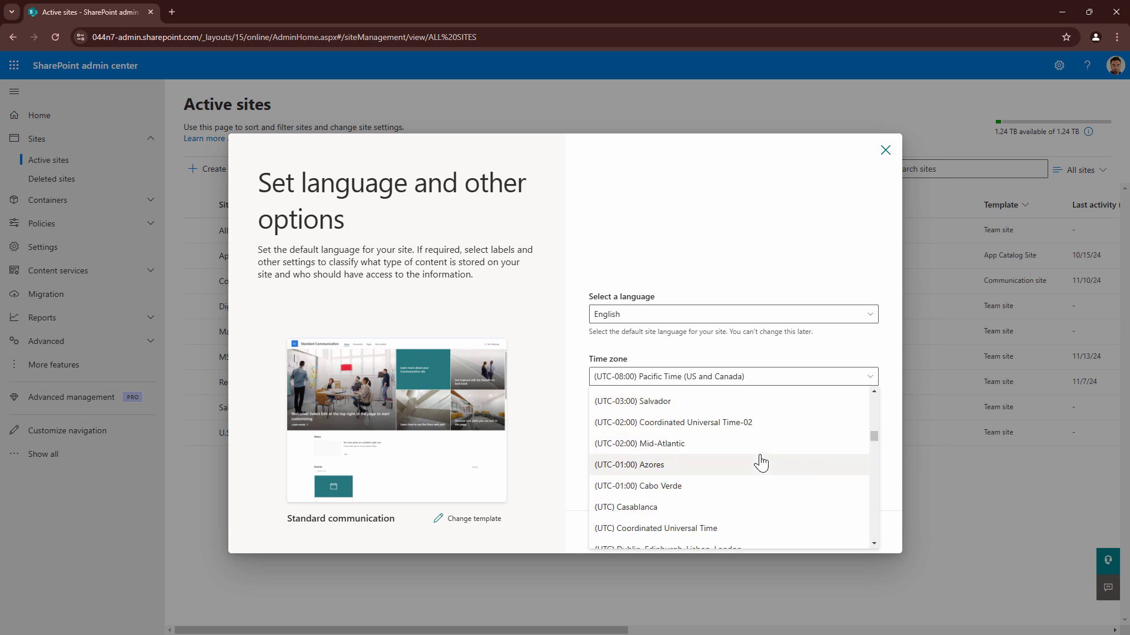
{"action": "scroll", "coordinate": [759, 461], "scroll_direction": "down", "scroll_amount": 2}
{"action": "left_click", "coordinate": [706, 429]}
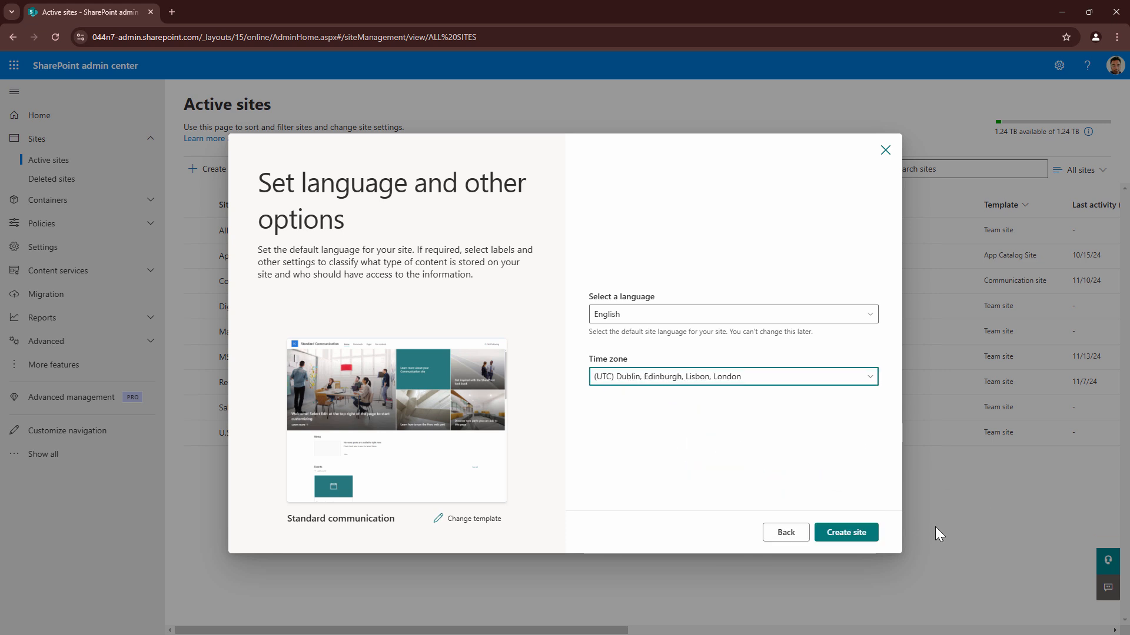
{"action": "left_click", "coordinate": [853, 533]}
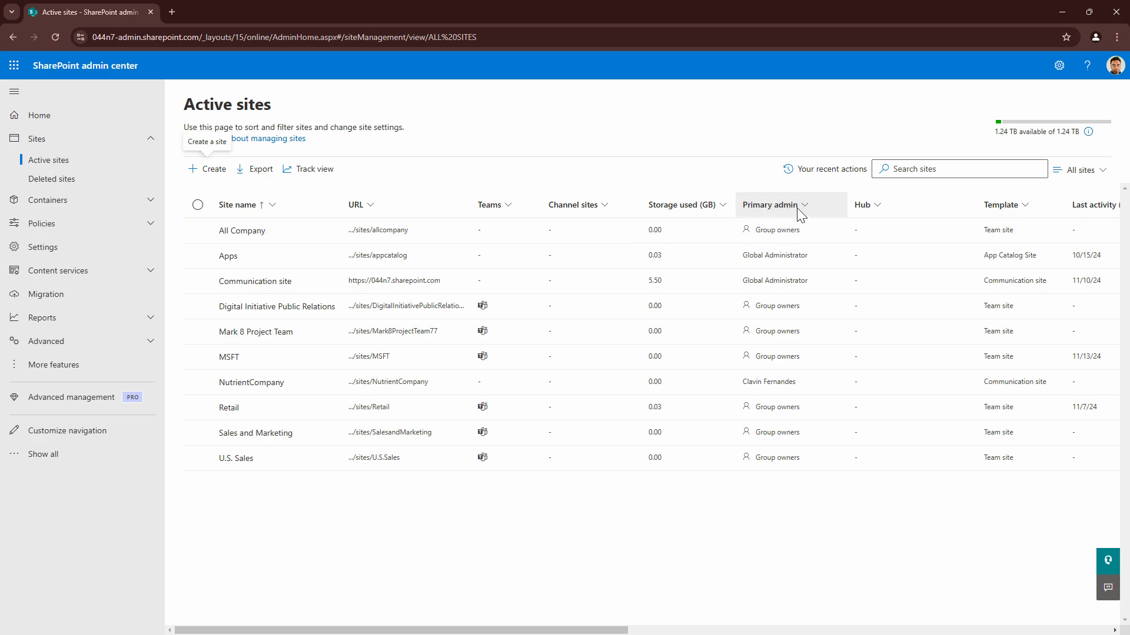
Open the NutrientCompany site's document library and upload chicken top secret recipes.docx
{"action": "left_click", "coordinate": [412, 383]}
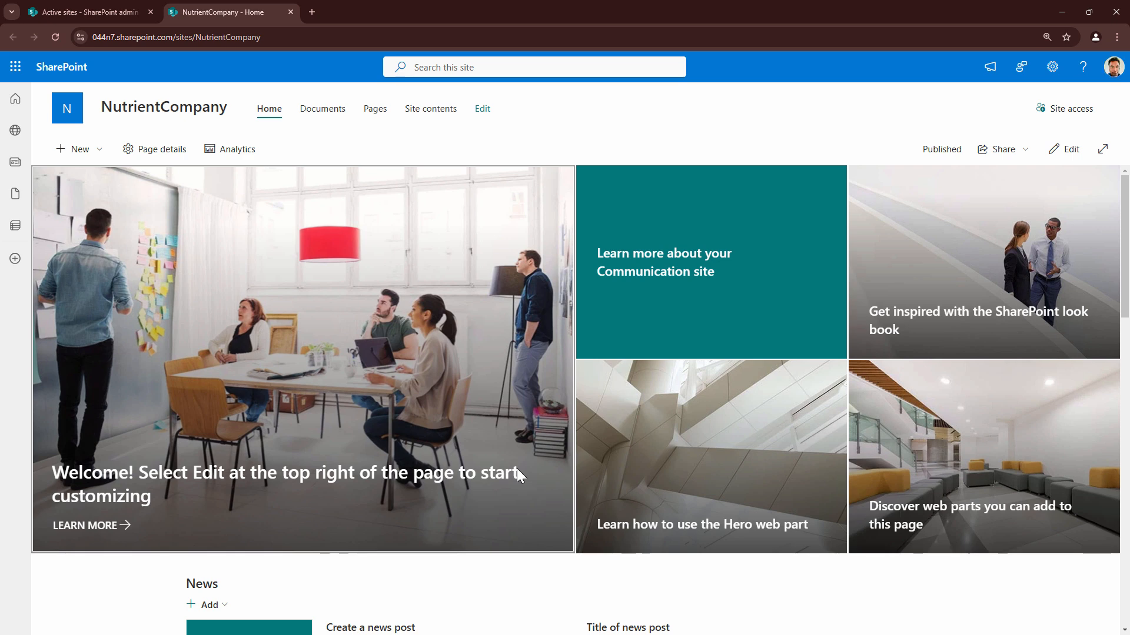
{"action": "left_click", "coordinate": [329, 112]}
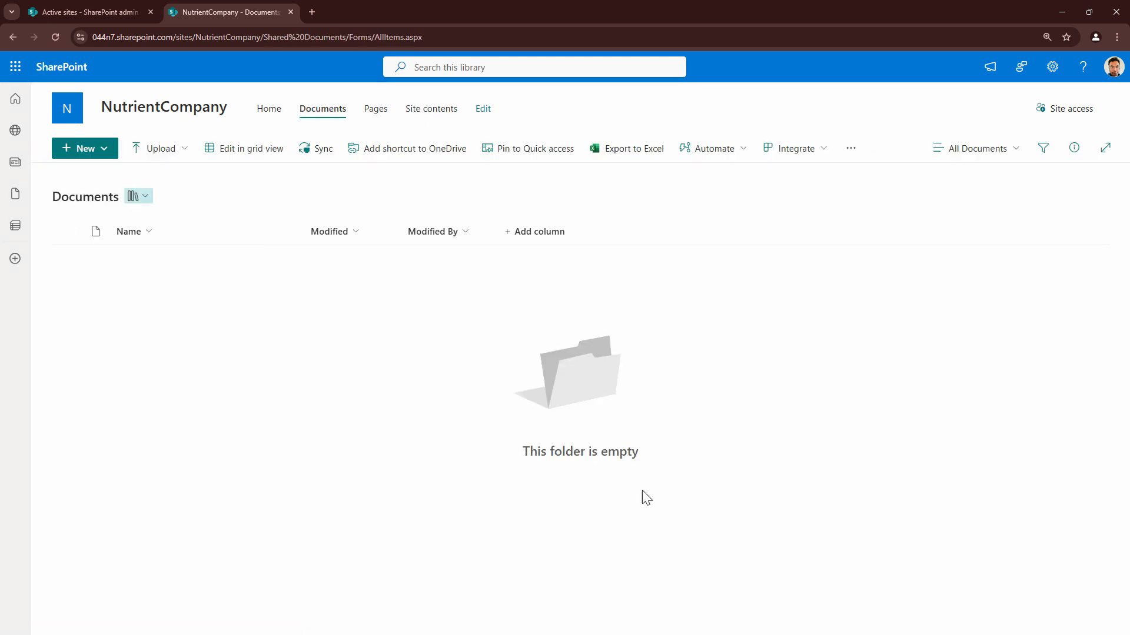
{"action": "left_click", "coordinate": [162, 154]}
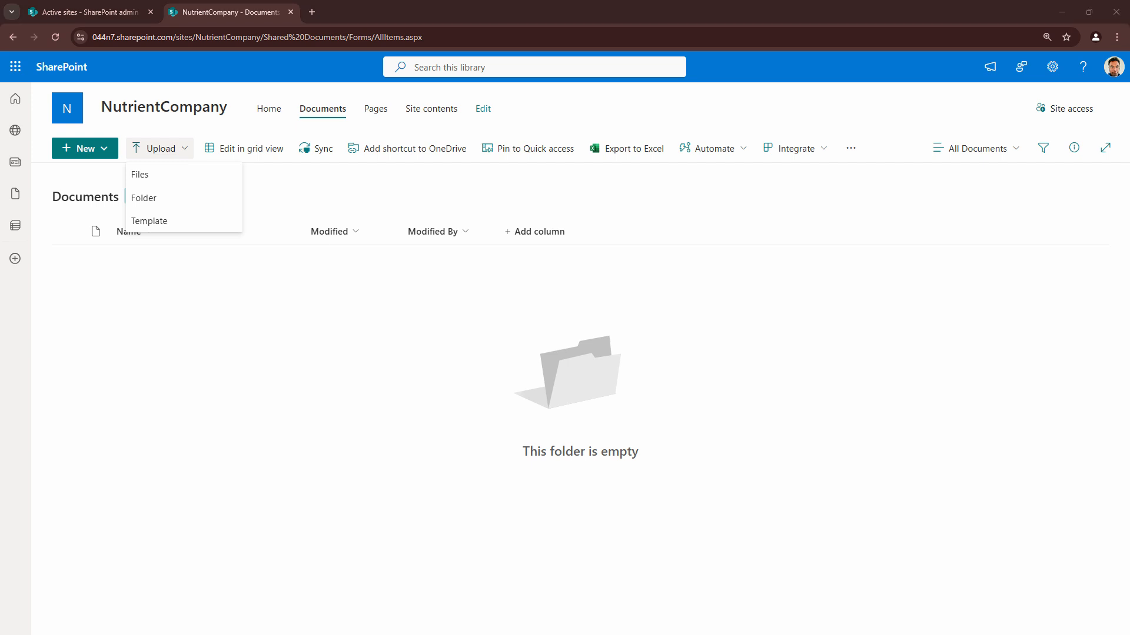
Delete the last word of the title in chicken top secret recipes.docx and open the file's Shared Documents location
{"action": "left_click", "coordinate": [210, 260]}
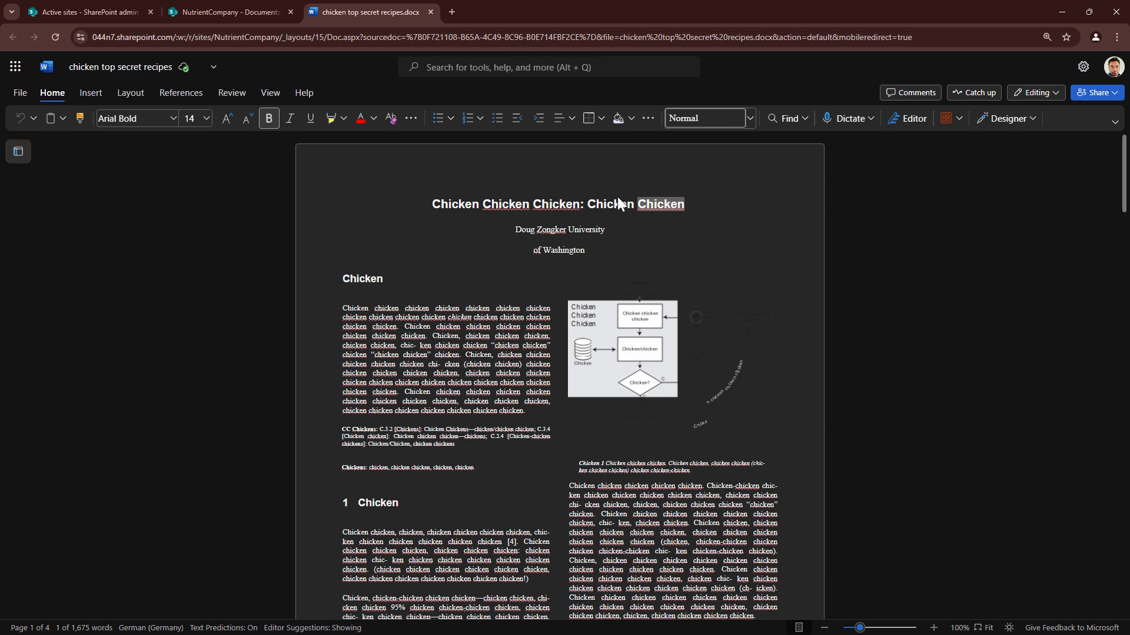
{"action": "key", "text": "BackSpace"}
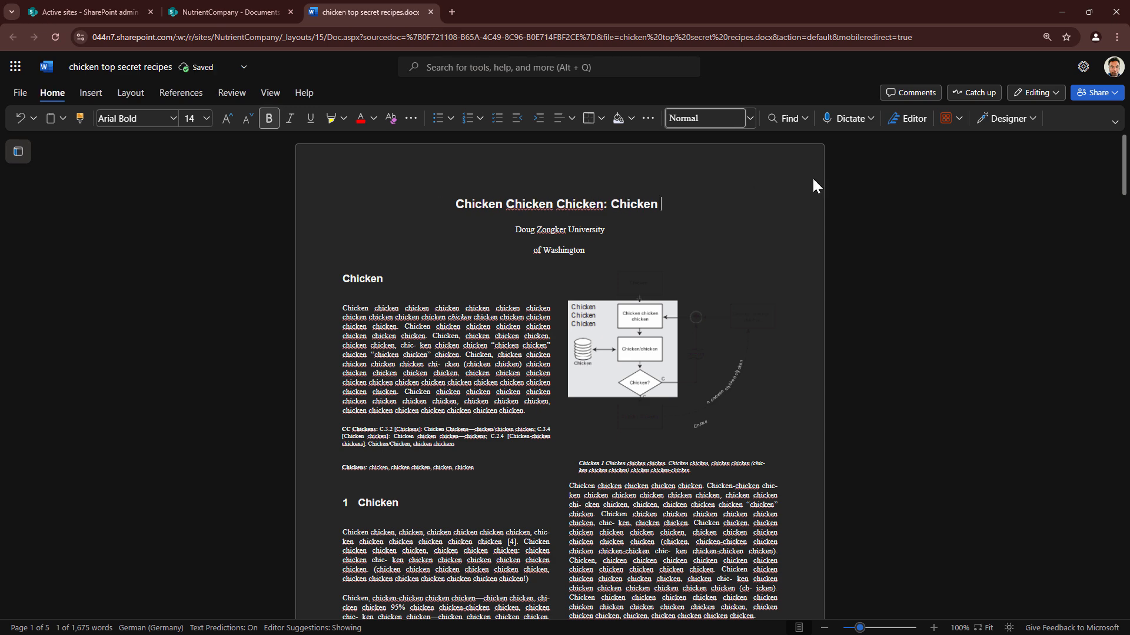
{"action": "left_click", "coordinate": [222, 77]}
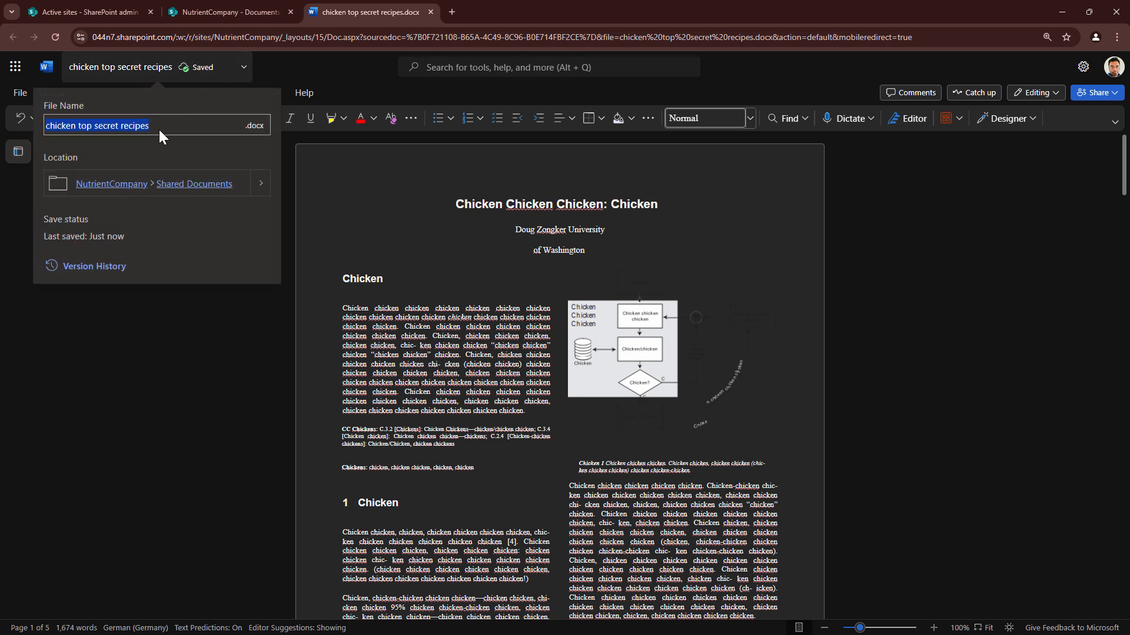
{"action": "left_click", "coordinate": [172, 185]}
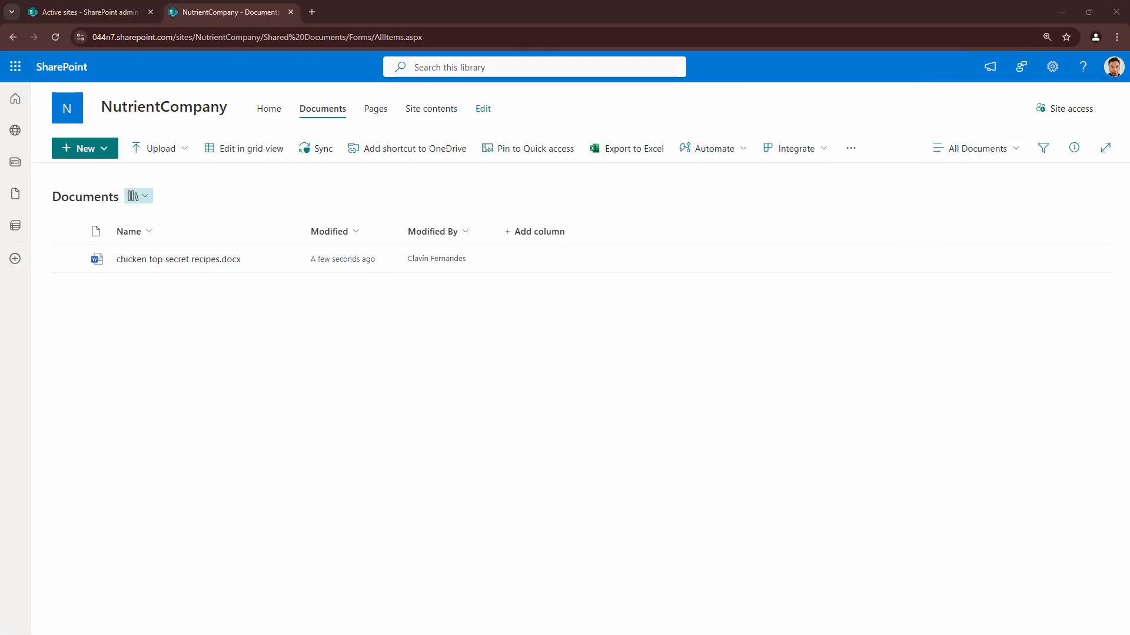
Upload boring powerpoint with nothing special.pptx to the document library and create a folder named Boring Document
{"action": "left_click_drag", "start_coordinate": [236, 634], "coordinate": [260, 339]}
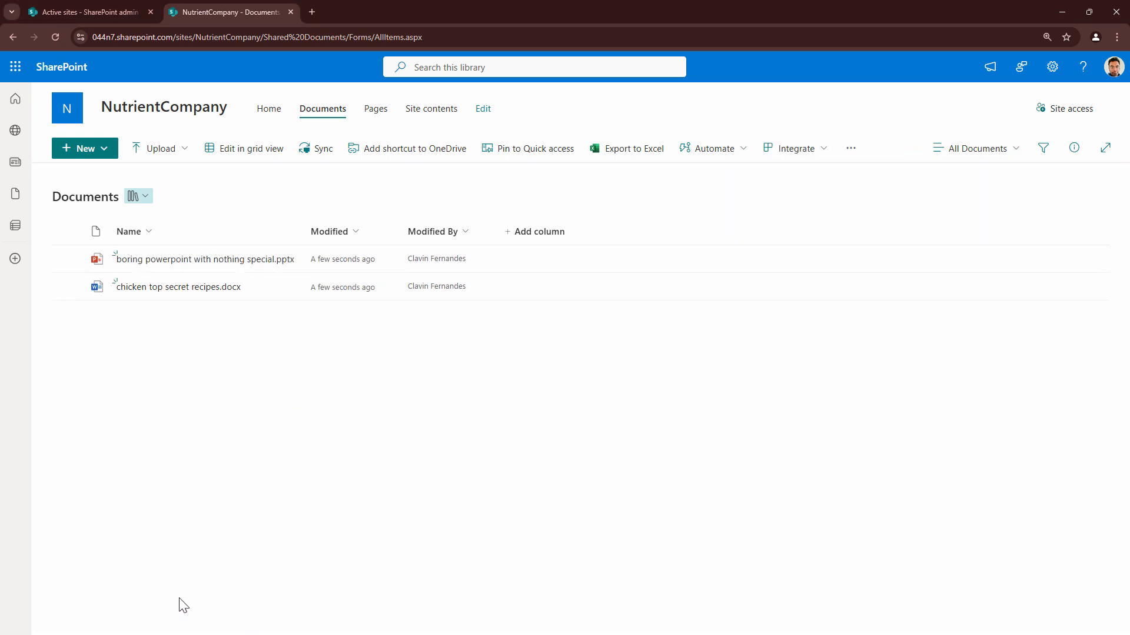
{"action": "left_click", "coordinate": [108, 150]}
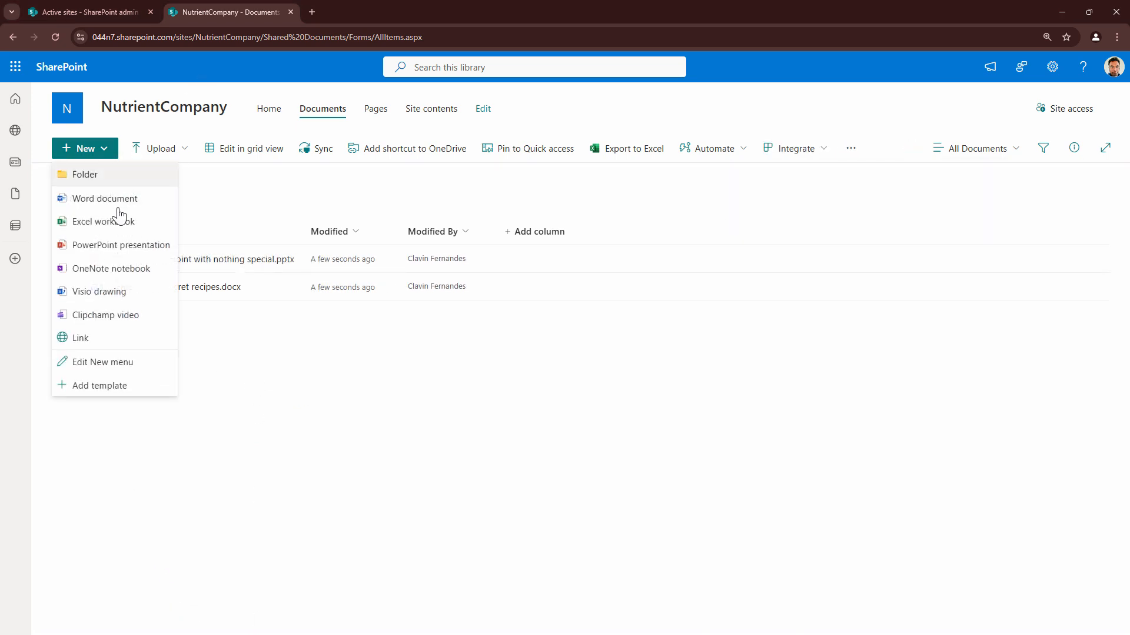
{"action": "left_click", "coordinate": [112, 175]}
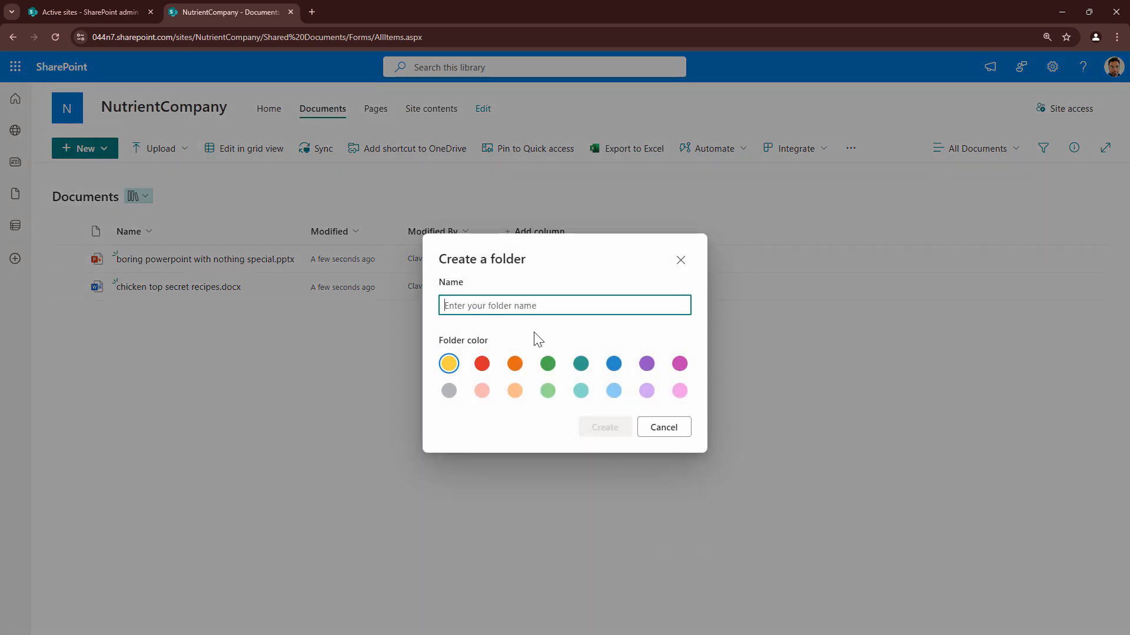
{"action": "type", "text": "Boring Document"}
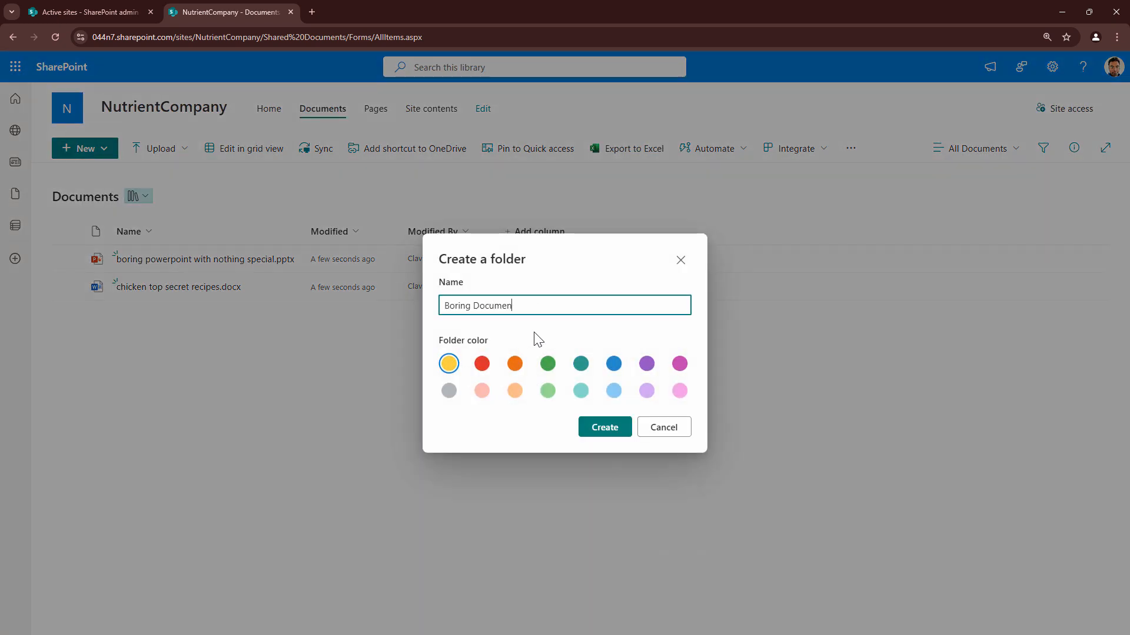
{"action": "left_click", "coordinate": [602, 432]}
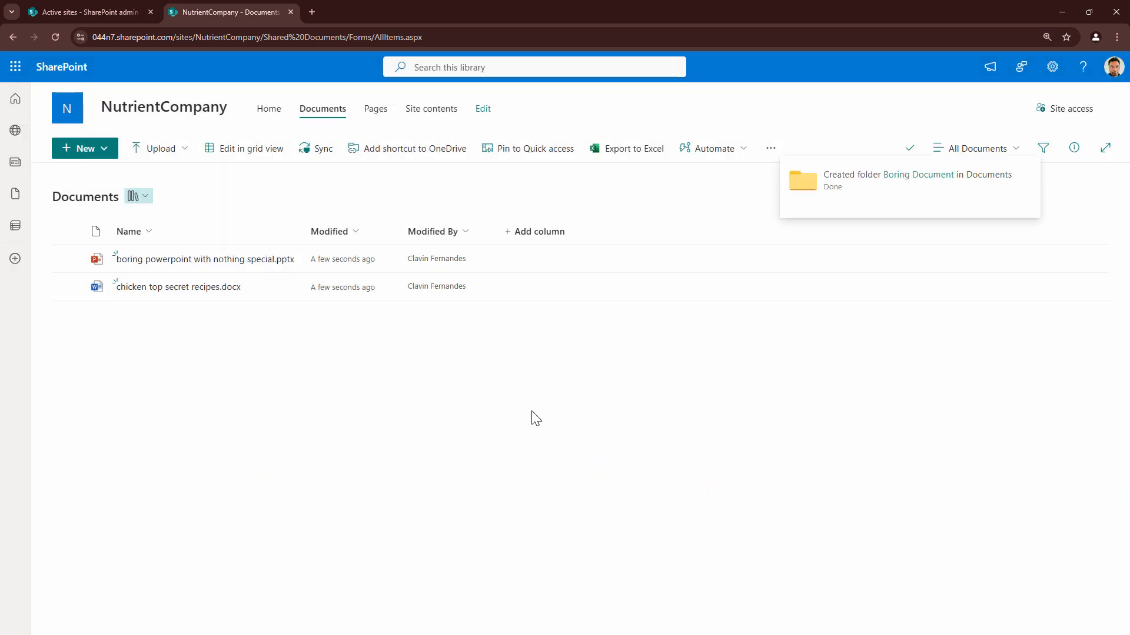
Move boring powerpoint with nothing special.pptx into the Boring Document folder and open the presentation from there
{"action": "mouse_move", "coordinate": [181, 295]}
{"action": "left_mouse_down"}
{"action": "mouse_move", "coordinate": [173, 266]}
{"action": "mouse_move", "coordinate": [148, 262]}
{"action": "mouse_move", "coordinate": [162, 285]}
{"action": "left_mouse_up"}
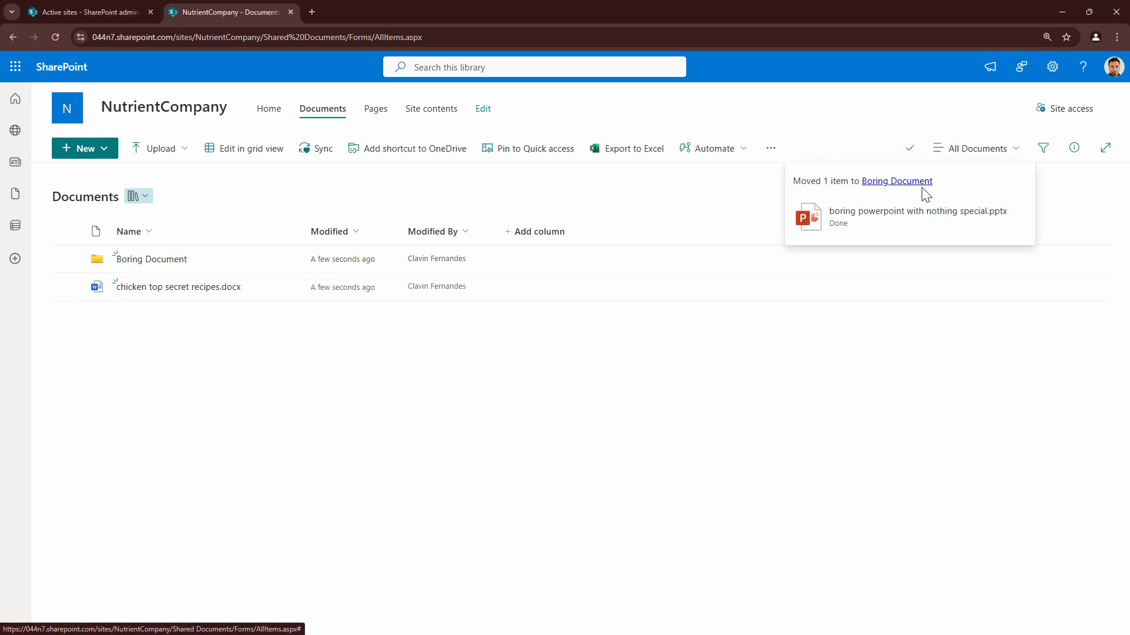
{"action": "left_click", "coordinate": [176, 262]}
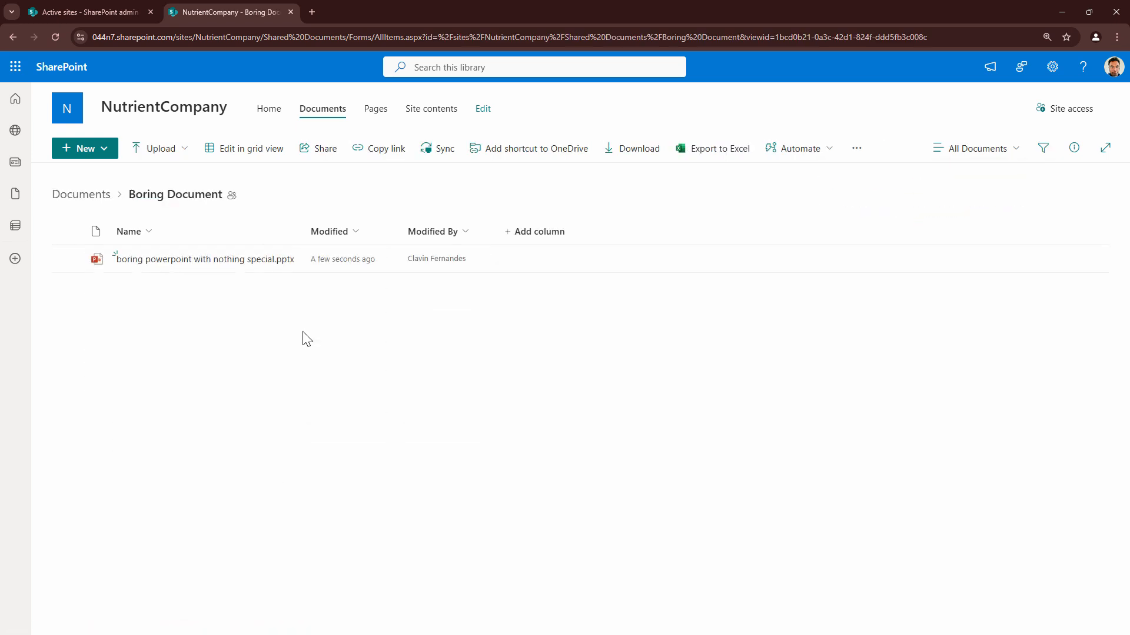
{"action": "left_click", "coordinate": [99, 196]}
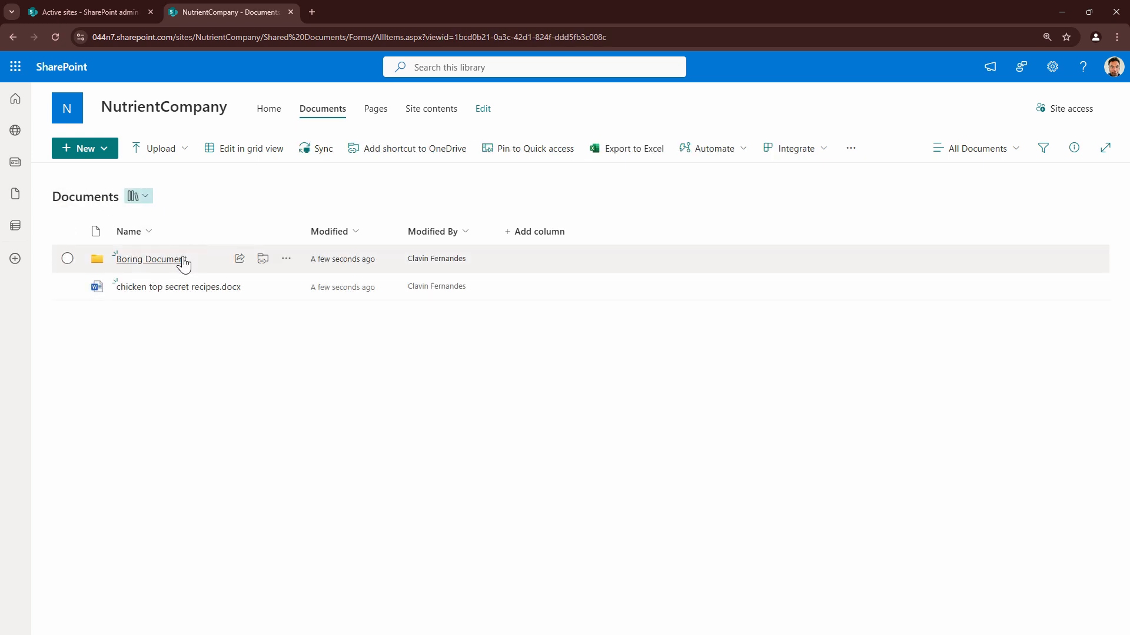
{"action": "left_click", "coordinate": [182, 263]}
{"action": "left_click", "coordinate": [196, 264]}
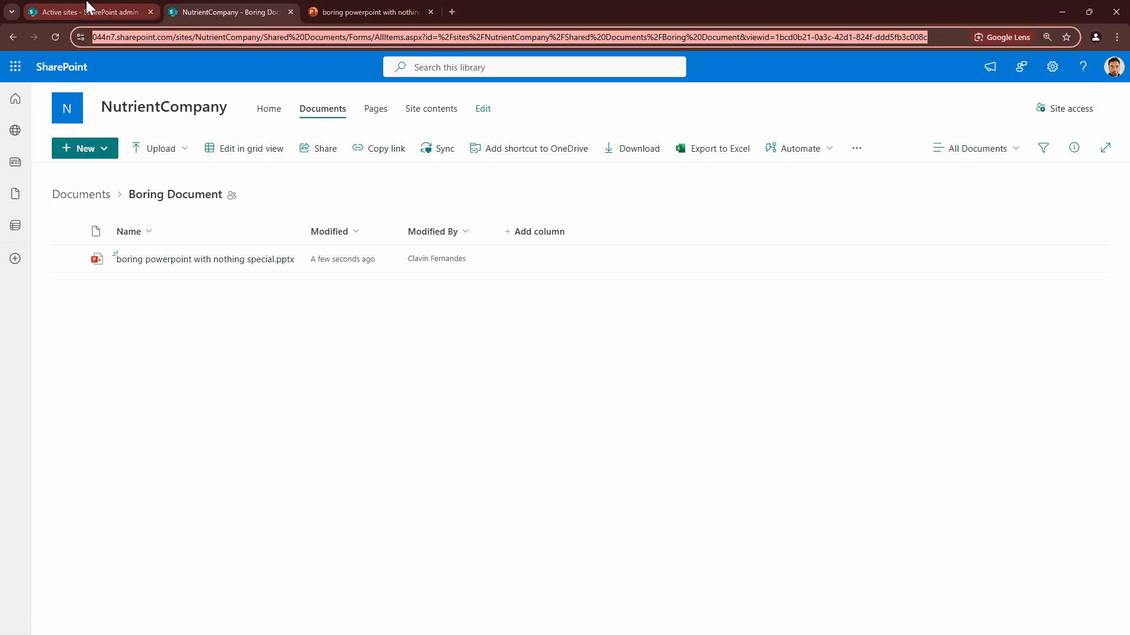
Compare the Active sites page with the Boring Document folder page and show the folder's full web address
{"action": "left_click", "coordinate": [82, 12]}
{"action": "left_click", "coordinate": [197, 12]}
{"action": "left_click", "coordinate": [262, 36]}
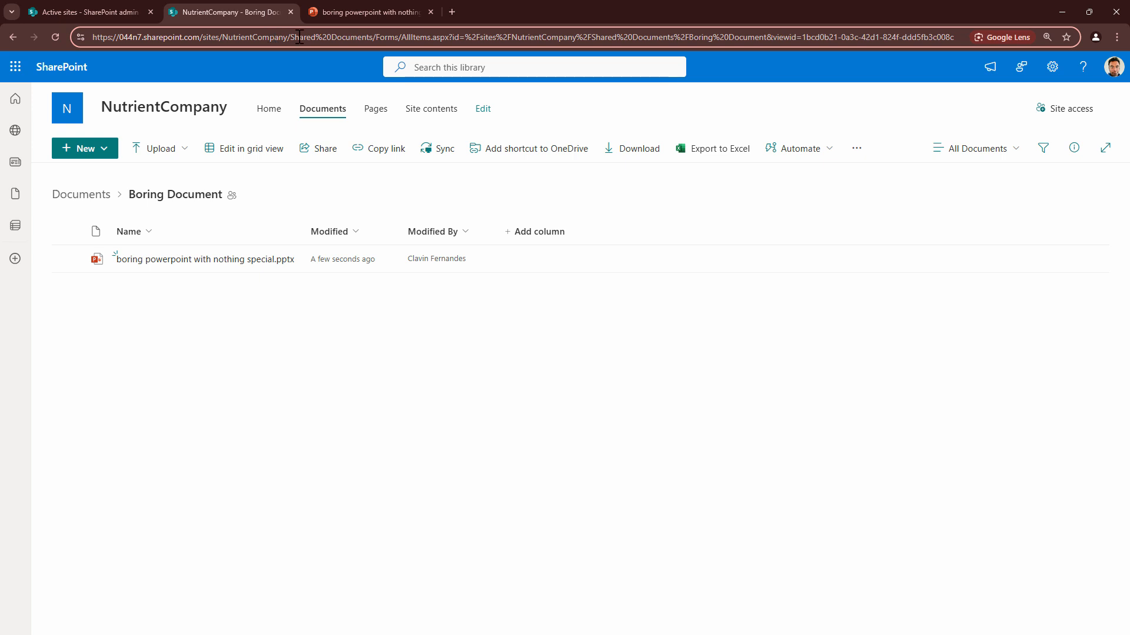
Copy the NutrientCompany site address and open it in a new tab of the Incognito window signed in as another user
{"action": "left_click_drag", "start_coordinate": [141, 33], "coordinate": [81, 33]}
{"action": "key", "text": "ctrl+c"}
{"action": "key", "text": "alt+Tab"}
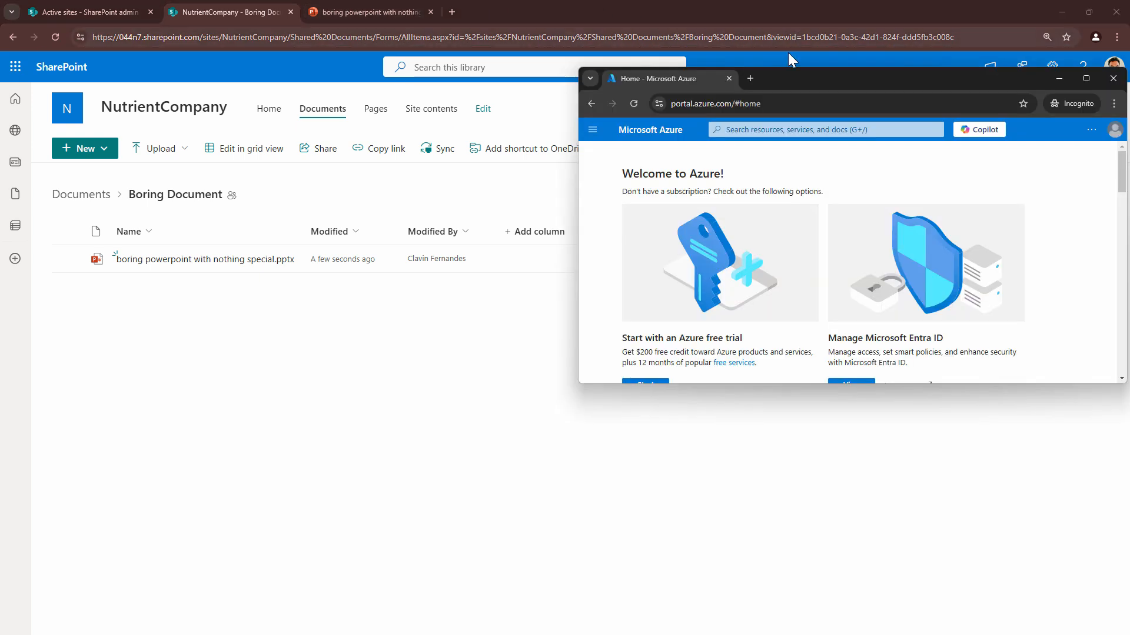
{"action": "left_click", "coordinate": [750, 78]}
{"action": "key", "text": "ctrl+v"}
{"action": "key", "text": "Return"}
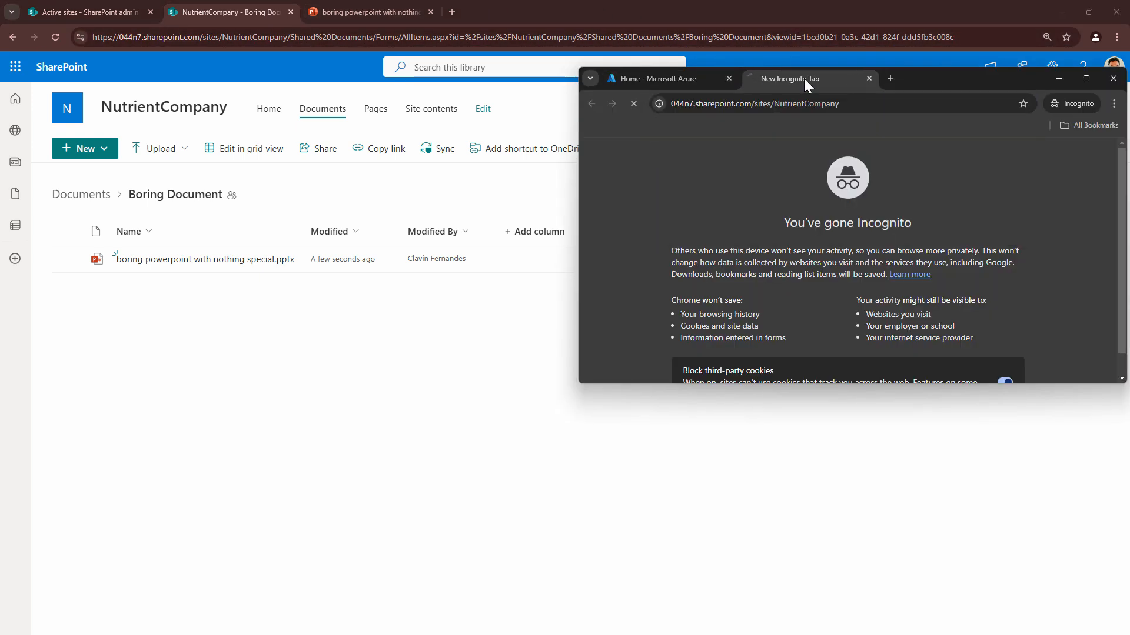
Arrange the Incognito window and the site owner's SharePoint window side by side
{"action": "double_click", "coordinate": [942, 80]}
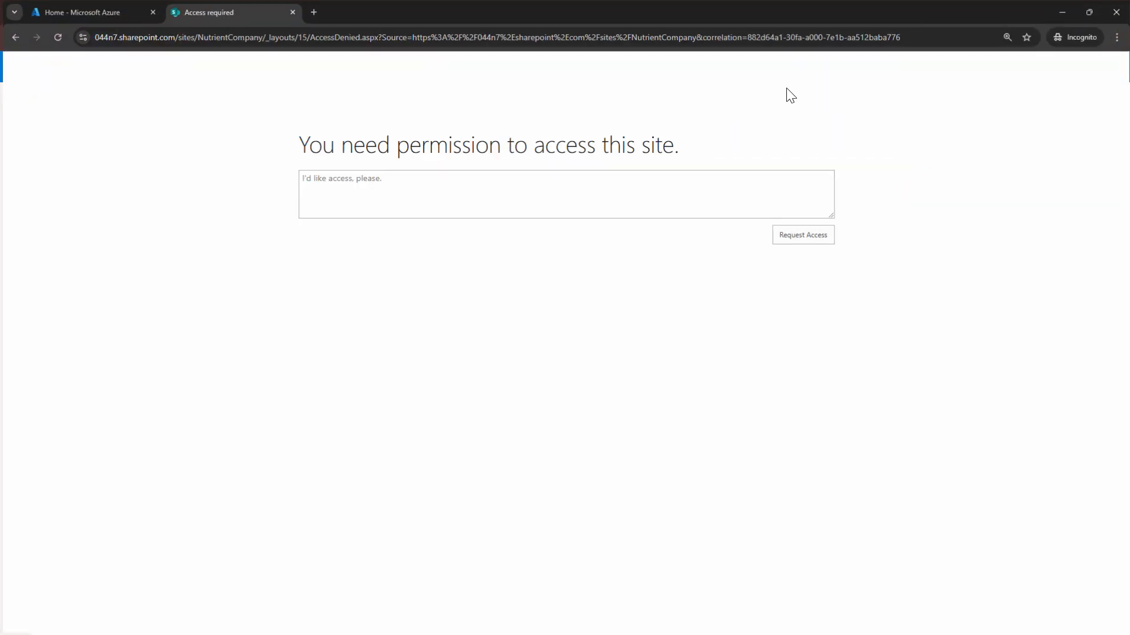
{"action": "mouse_move", "coordinate": [1087, 11]}
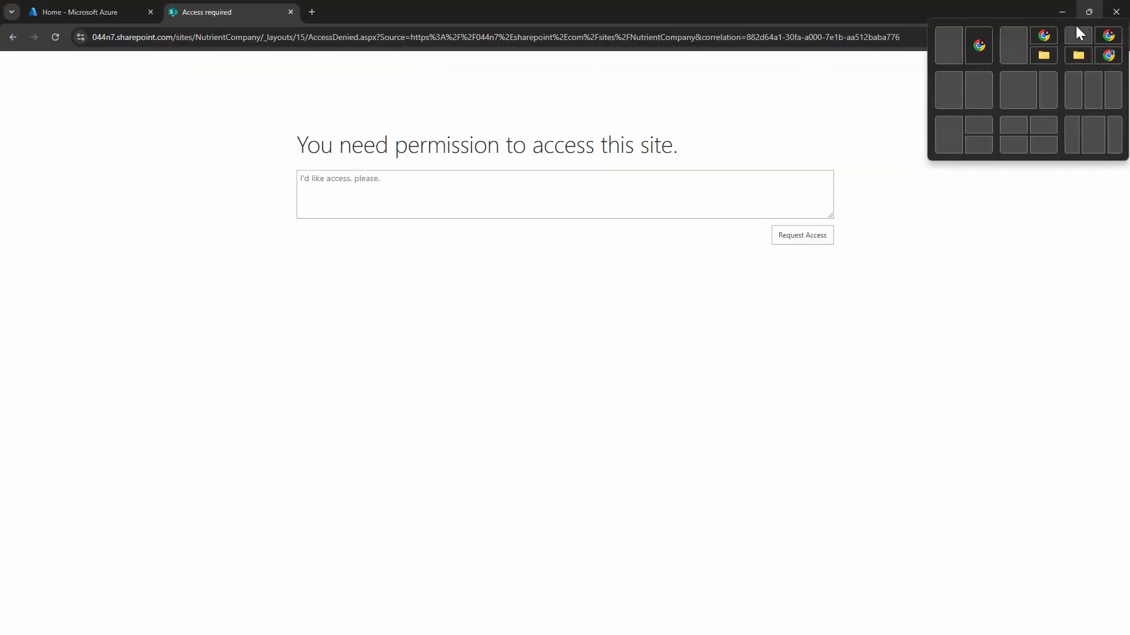
{"action": "left_click", "coordinate": [989, 50]}
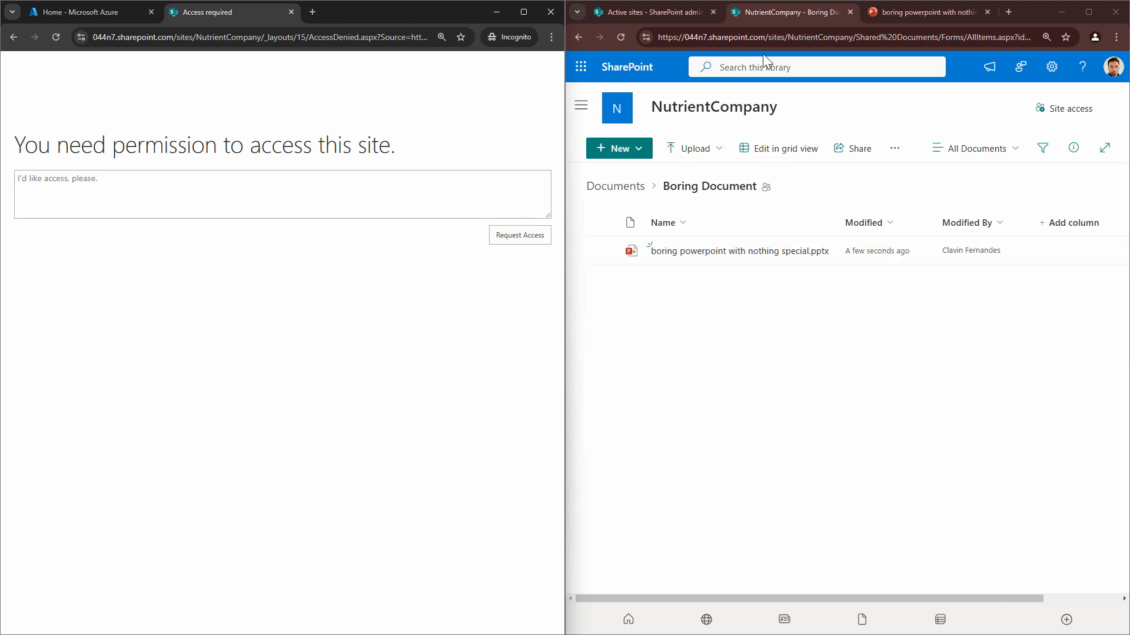
{"action": "left_click", "coordinate": [767, 37]}
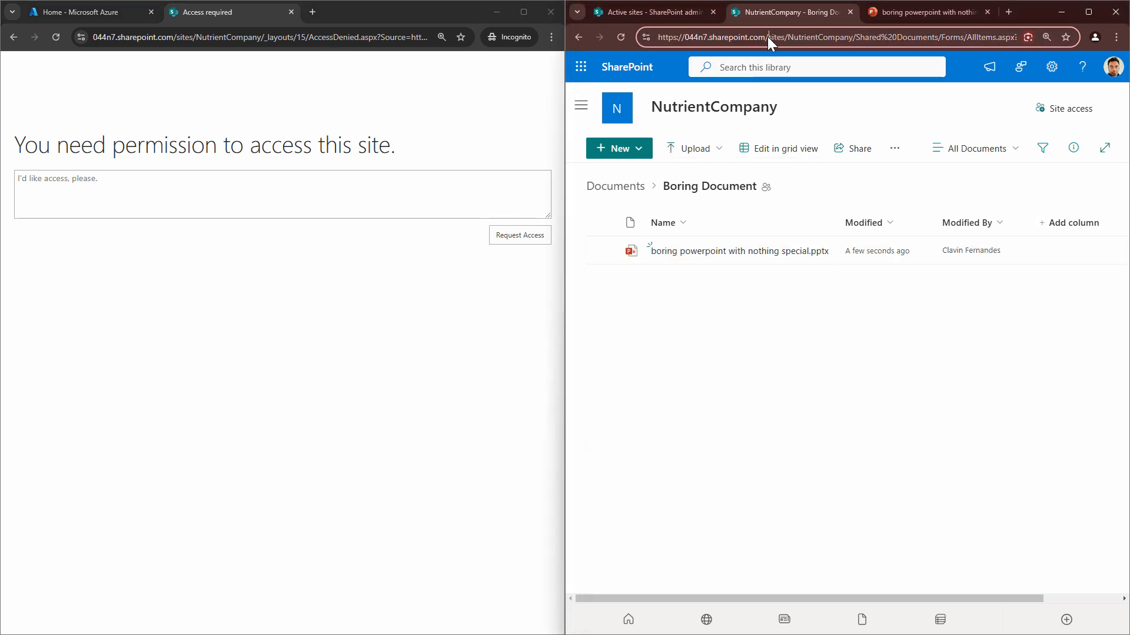
{"action": "key", "text": "ctrl+v"}
{"action": "key", "text": "Return"}
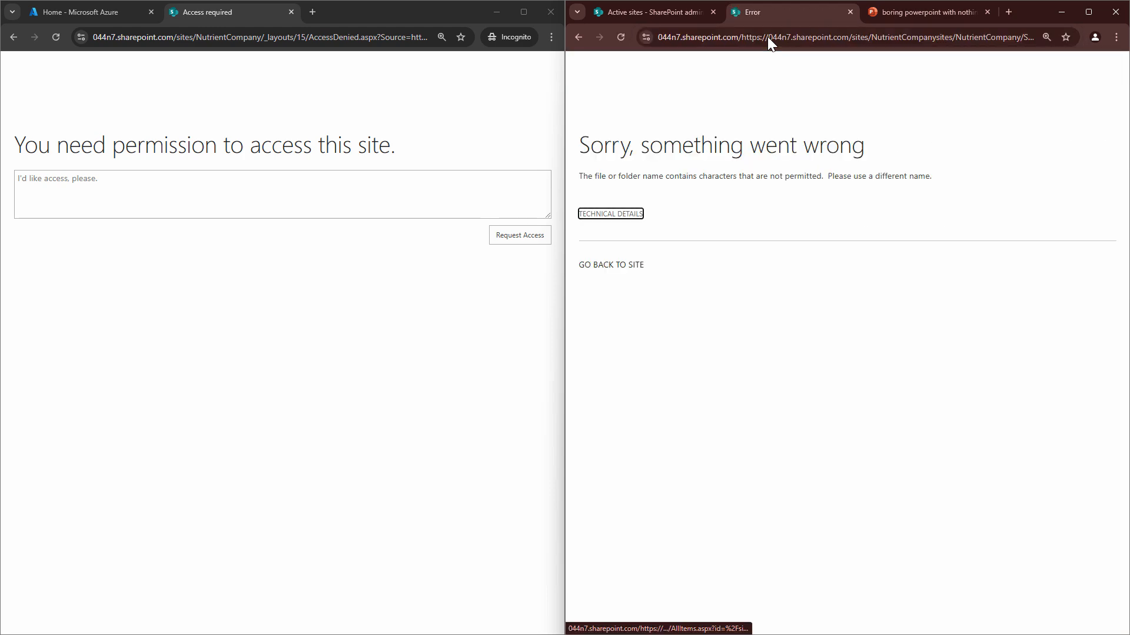
{"action": "left_click", "coordinate": [767, 36]}
{"action": "key", "text": "BackSpace"}
{"action": "key", "text": "ctrl+v"}
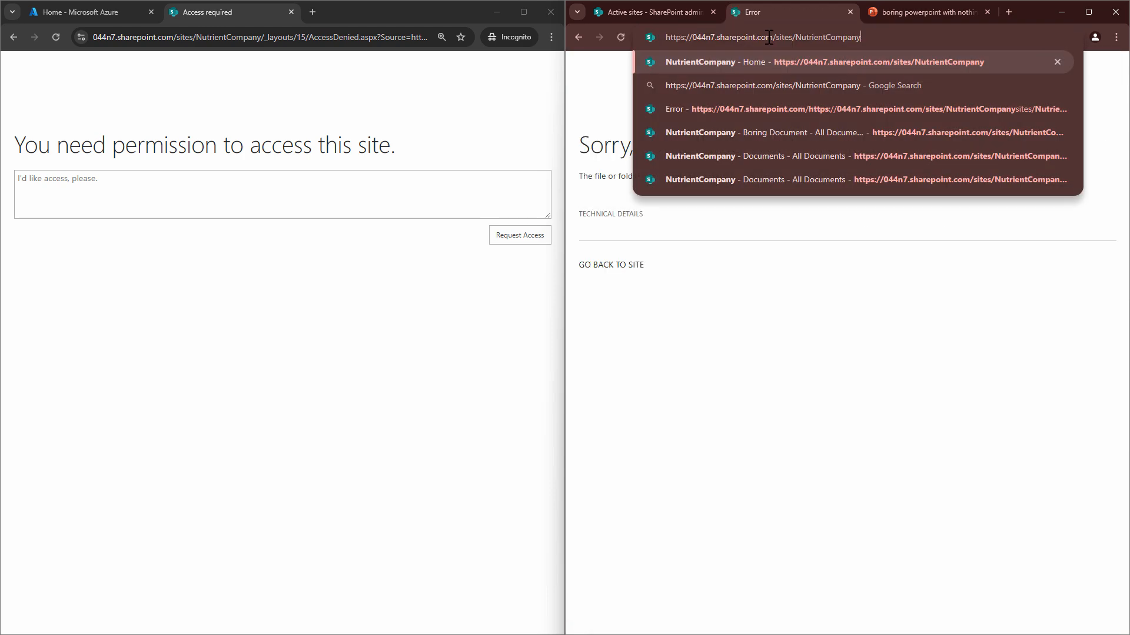
{"action": "key", "text": "Return"}
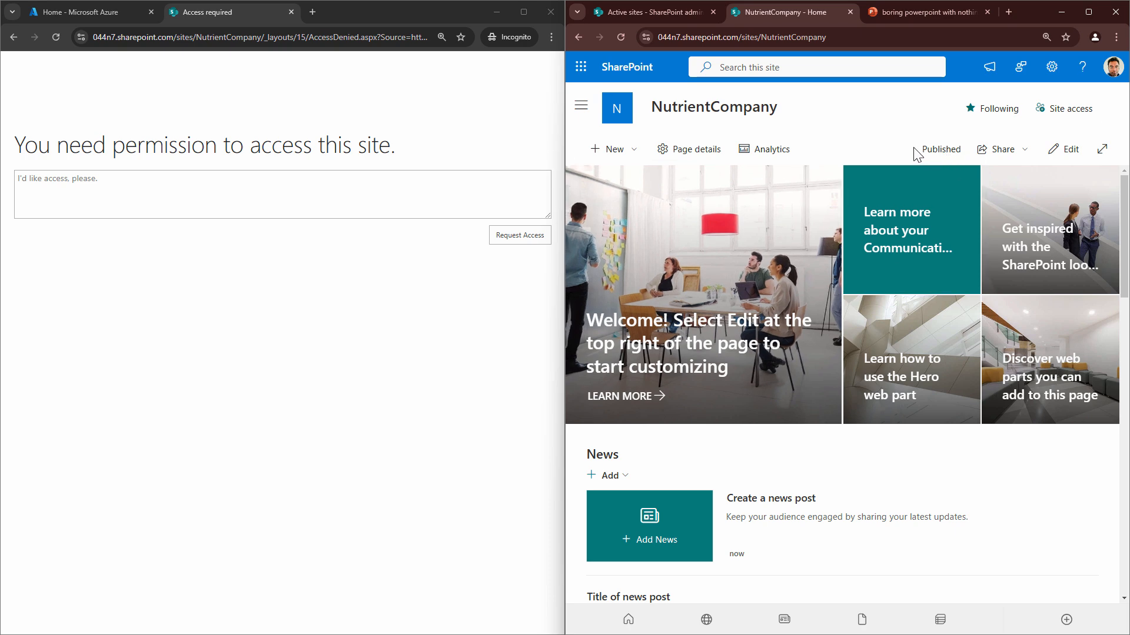
Add the developer test user to the NutrientCompany site access with Read permission, keeping the email notification enabled
{"action": "left_click", "coordinate": [1066, 109]}
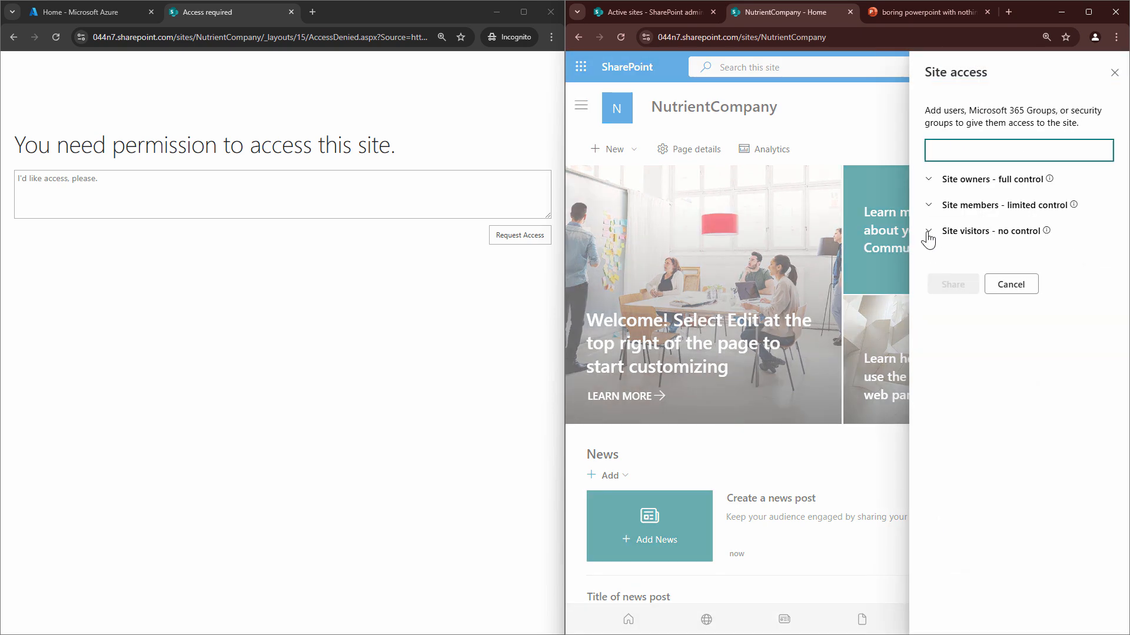
{"action": "type", "text": "dev"}
{"action": "left_click", "coordinate": [995, 180]}
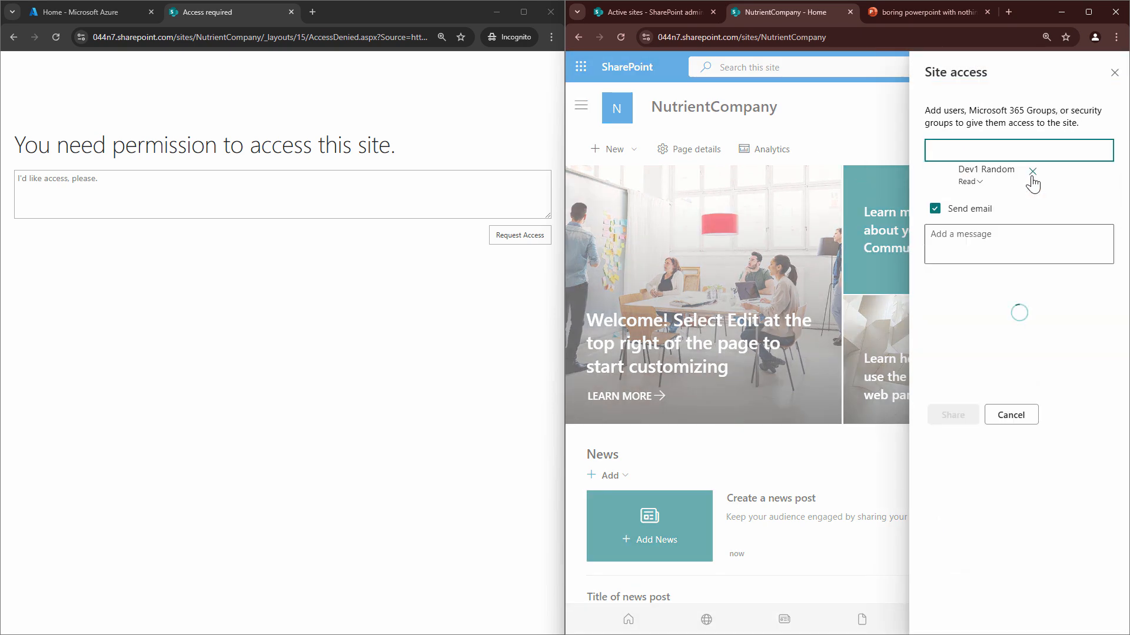
{"action": "left_click", "coordinate": [980, 217]}
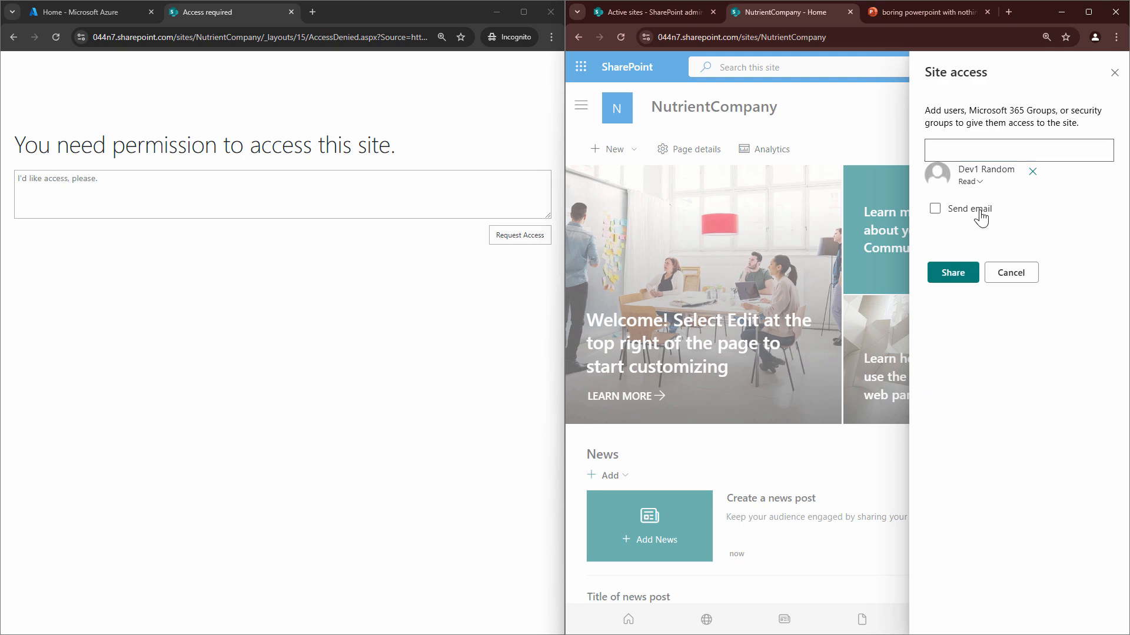
{"action": "left_click", "coordinate": [980, 217]}
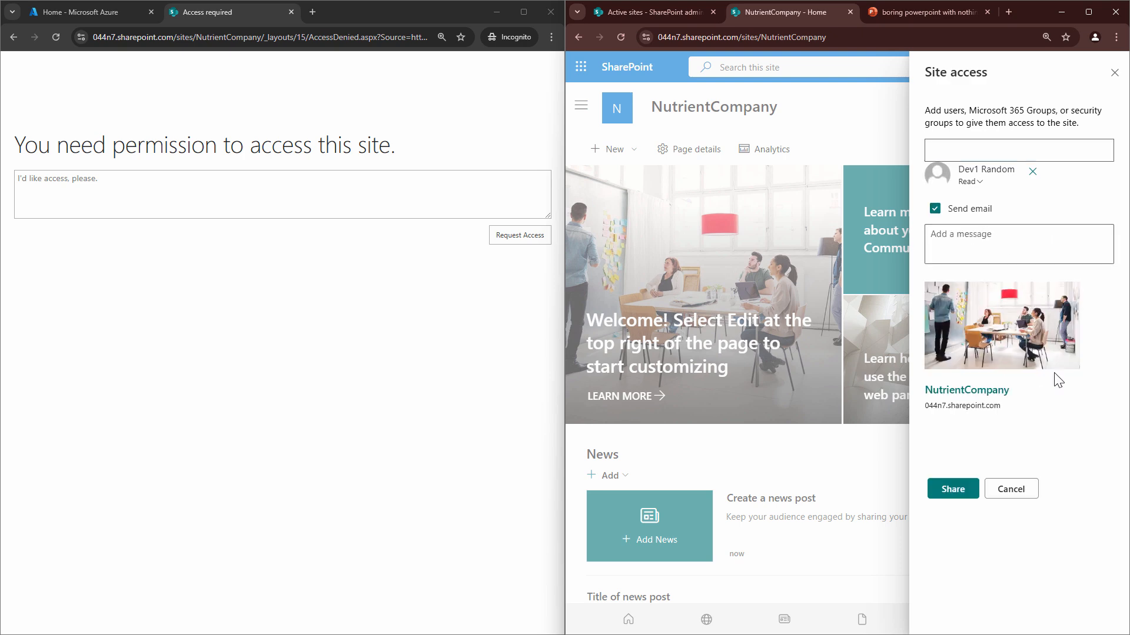
Add the message "Testing" to the site invitation and share the site with the test user
{"action": "left_click", "coordinate": [998, 242]}
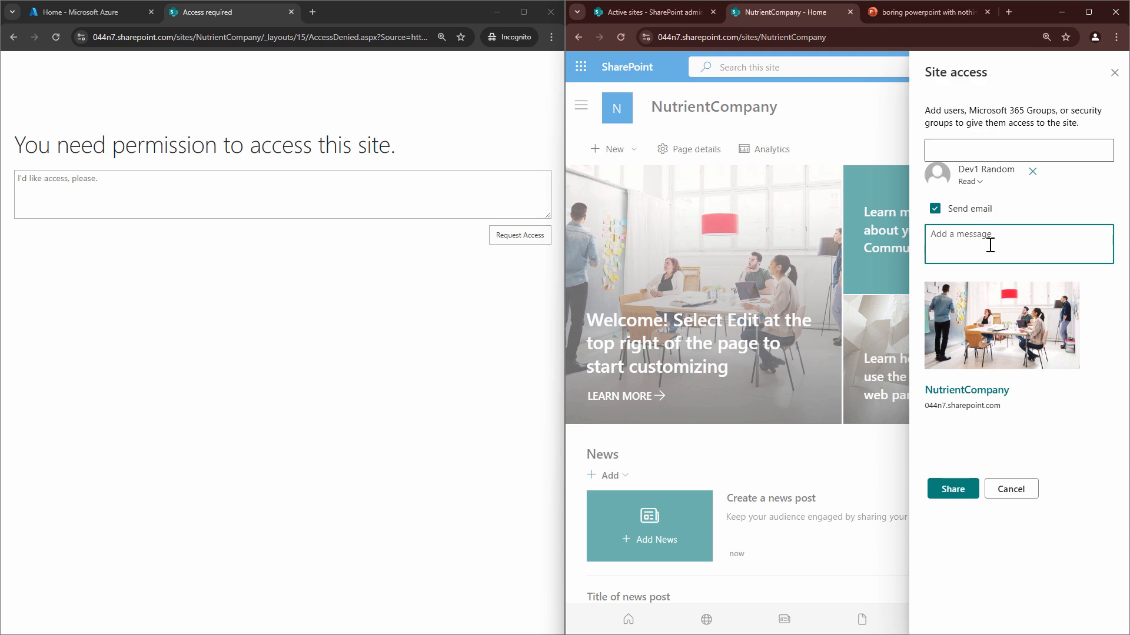
{"action": "type", "text": "Testing access"}
{"action": "left_click", "coordinate": [958, 492]}
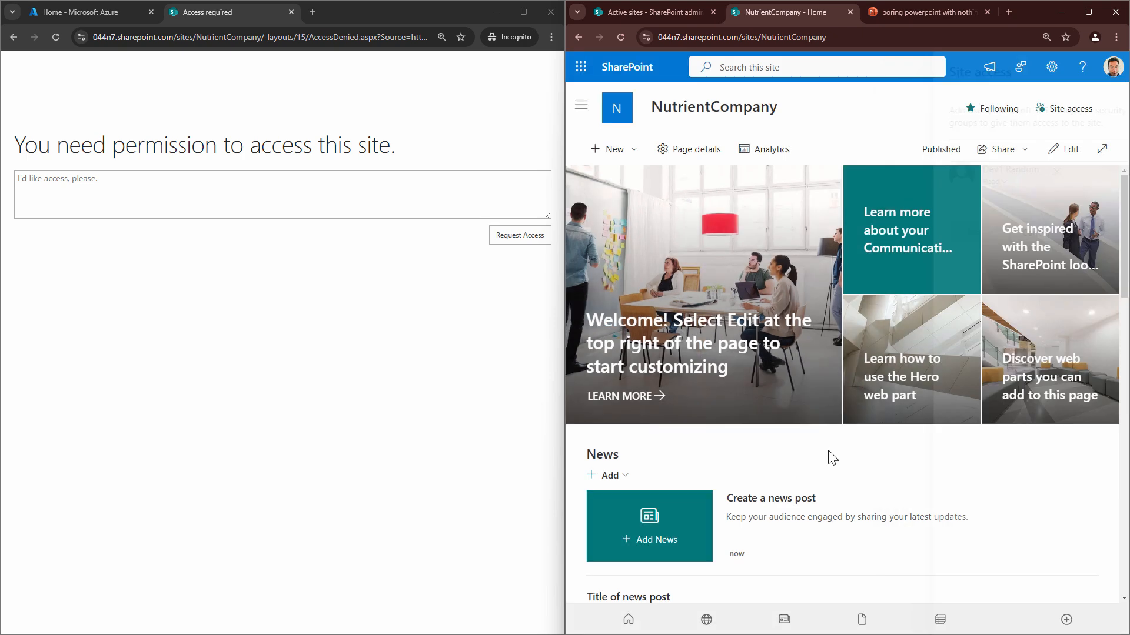
Reopen the NutrientCompany site address as the test user in the Incognito window
{"action": "left_click", "coordinate": [265, 40]}
{"action": "key", "text": "ctrl+v"}
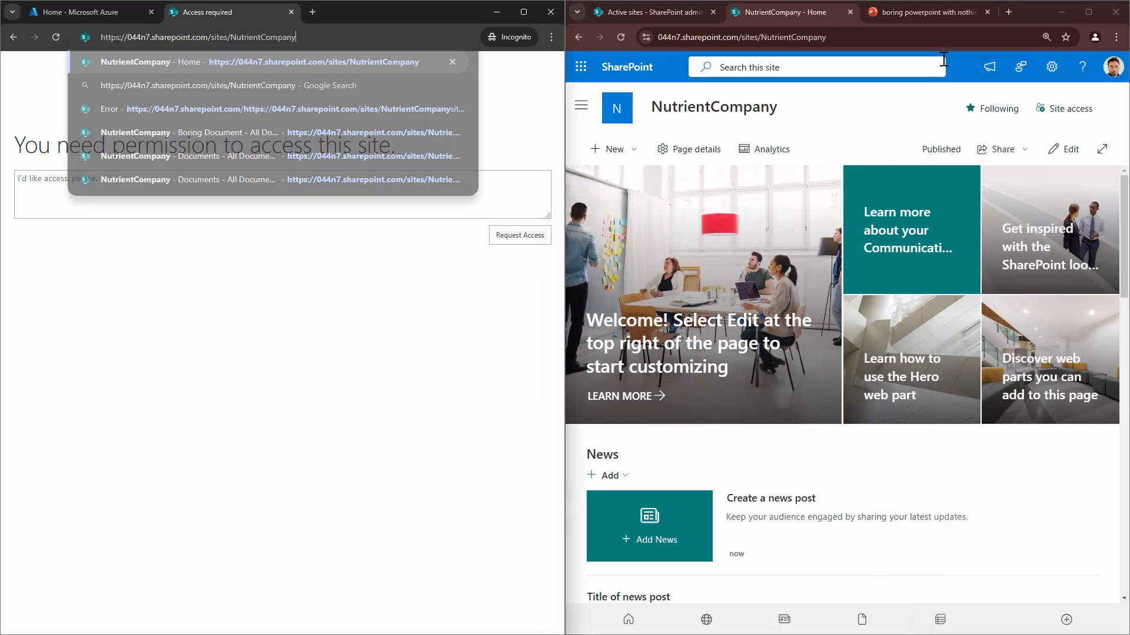
{"action": "key", "text": "Return"}
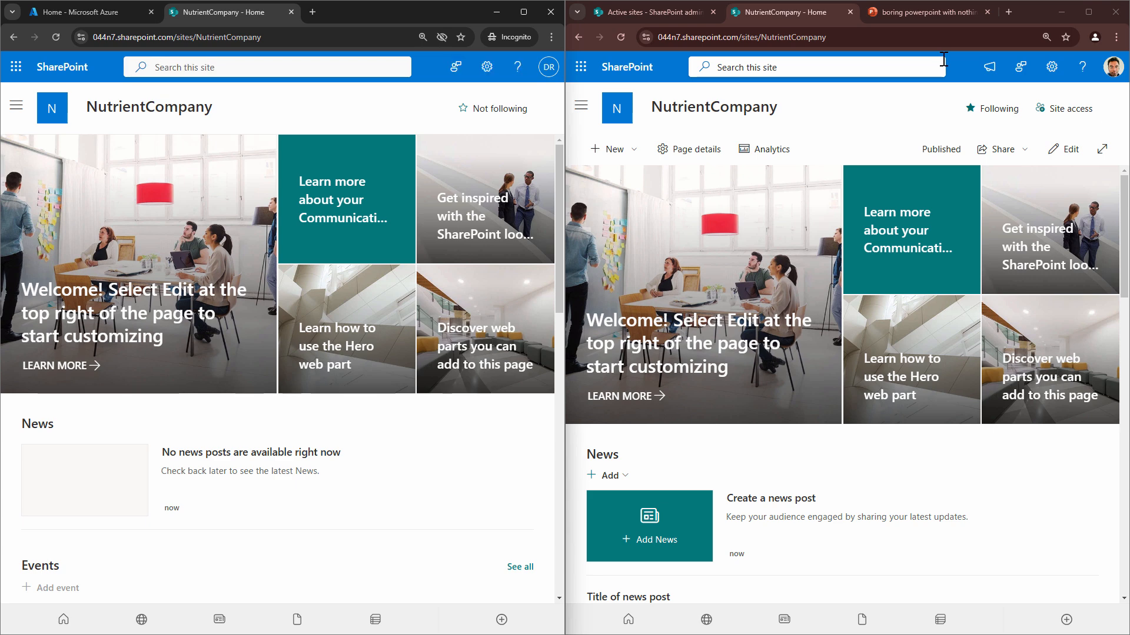
Browse from Site contents through Documents to the Boring Document folder as the test user and open boring powerpoint with nothing special.pptx
{"action": "left_click", "coordinate": [487, 67]}
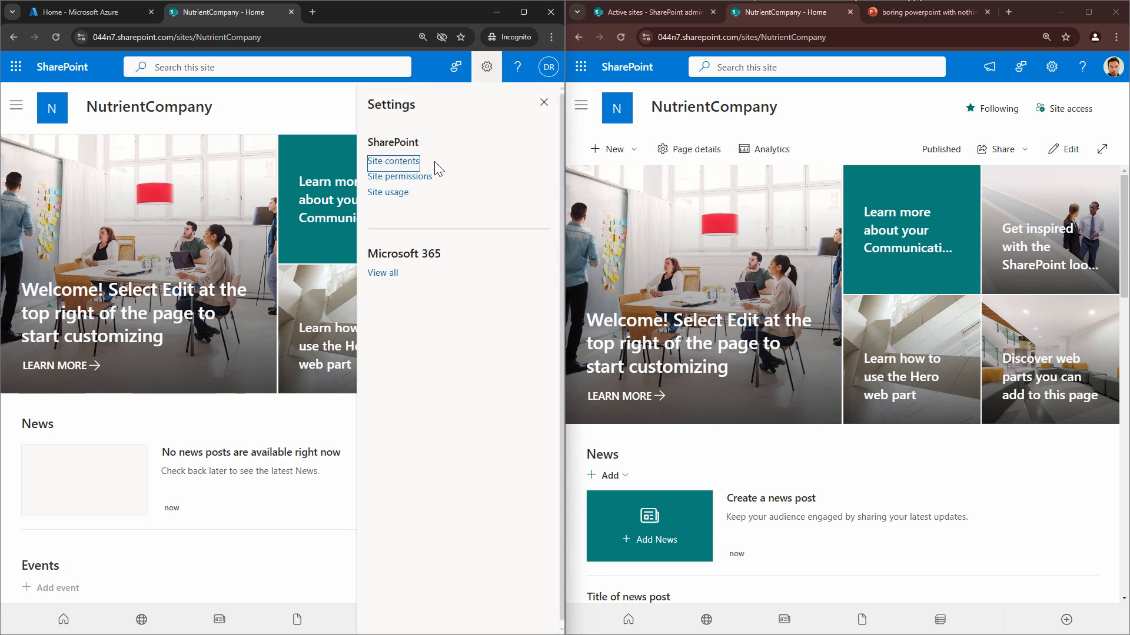
{"action": "left_click", "coordinate": [395, 166]}
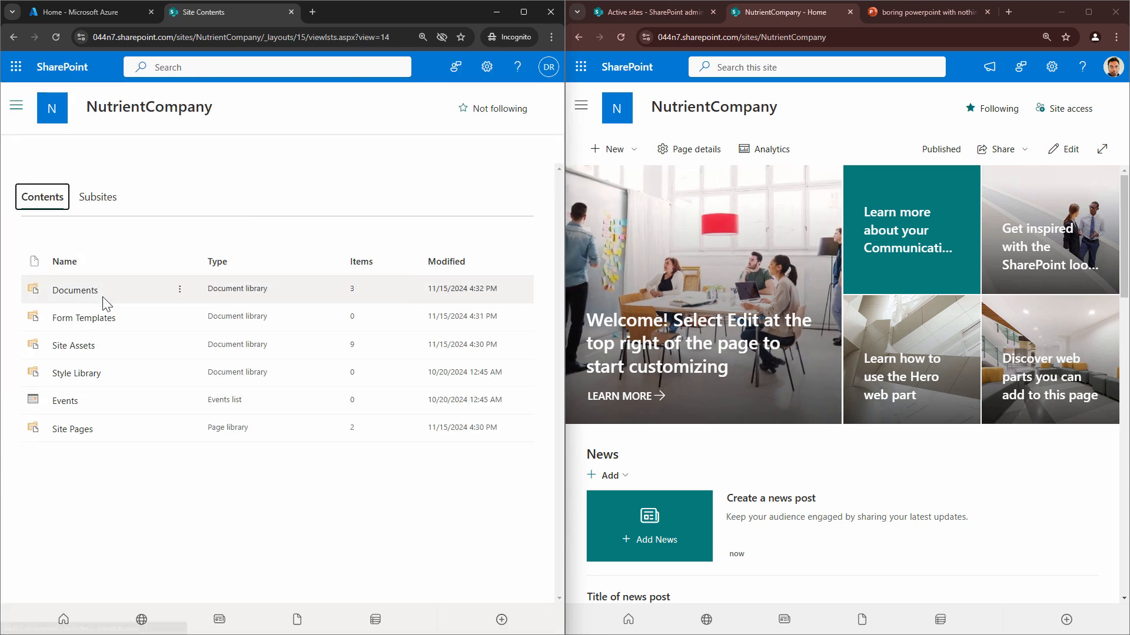
{"action": "left_click", "coordinate": [93, 294]}
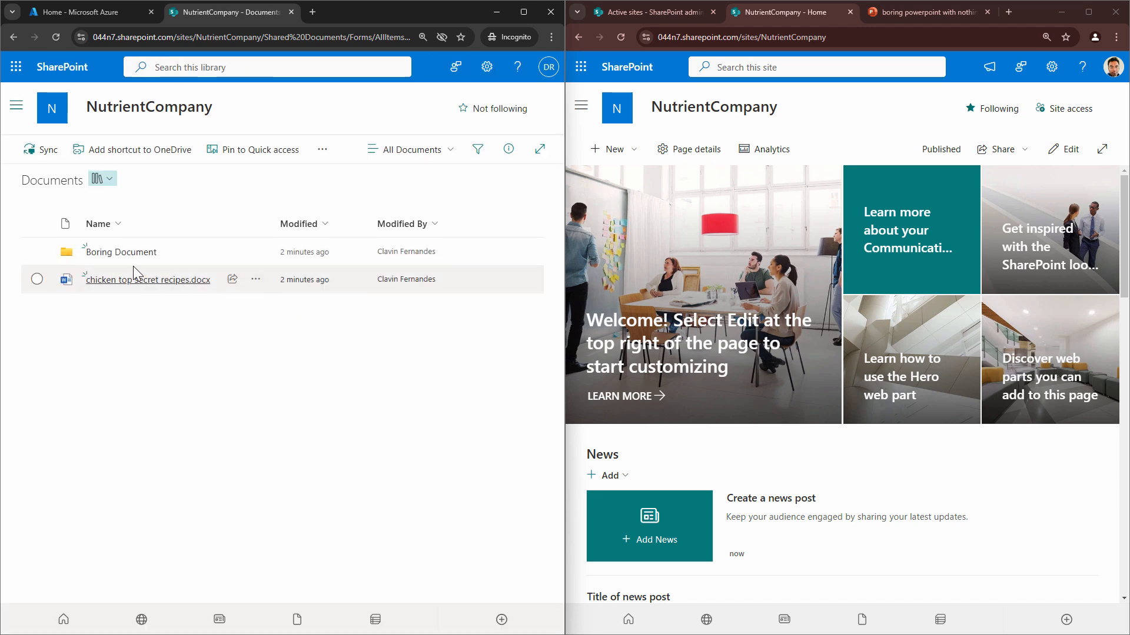
{"action": "left_click", "coordinate": [131, 254]}
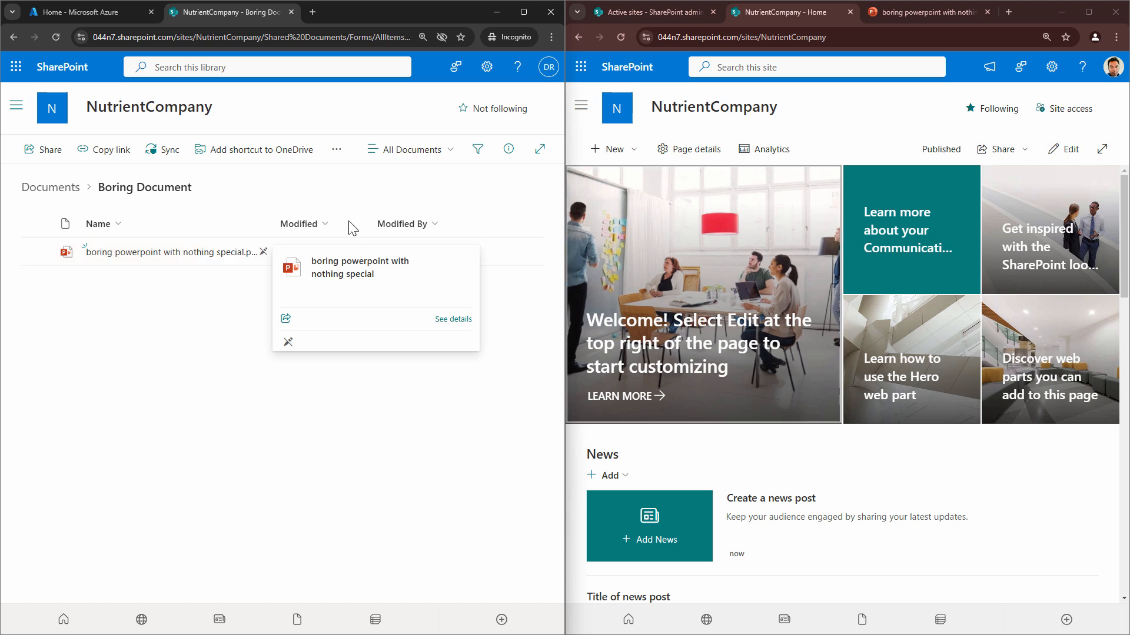
{"action": "left_click", "coordinate": [143, 254]}
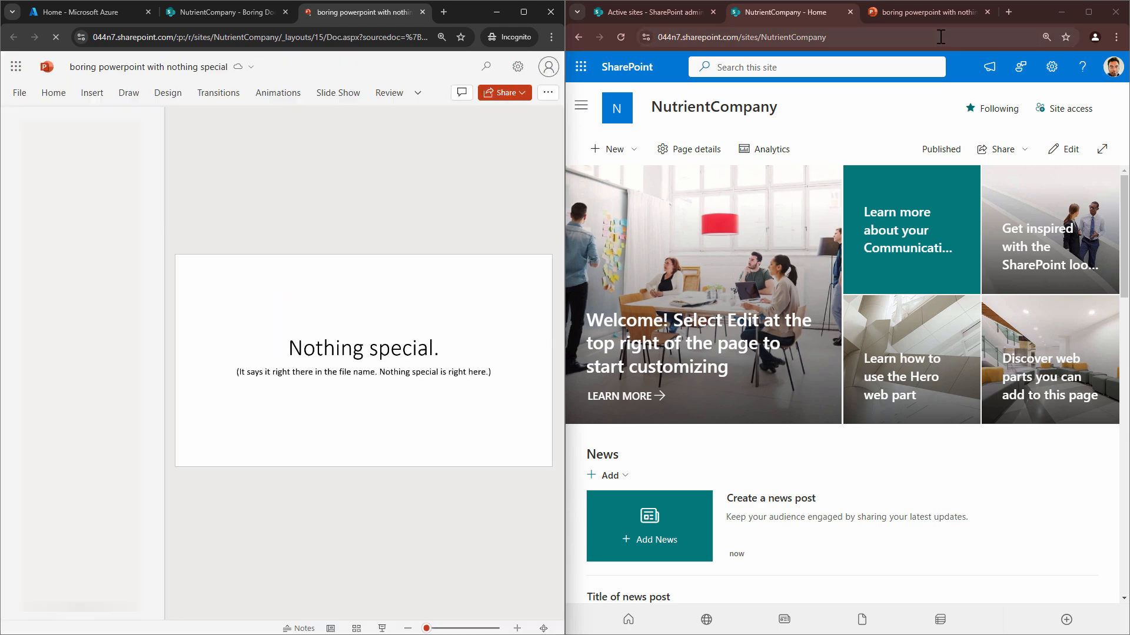
Enlarge the test user's presentation window without the Microsoft 365 access notice and examine who else has the file open
{"action": "left_click", "coordinate": [523, 12]}
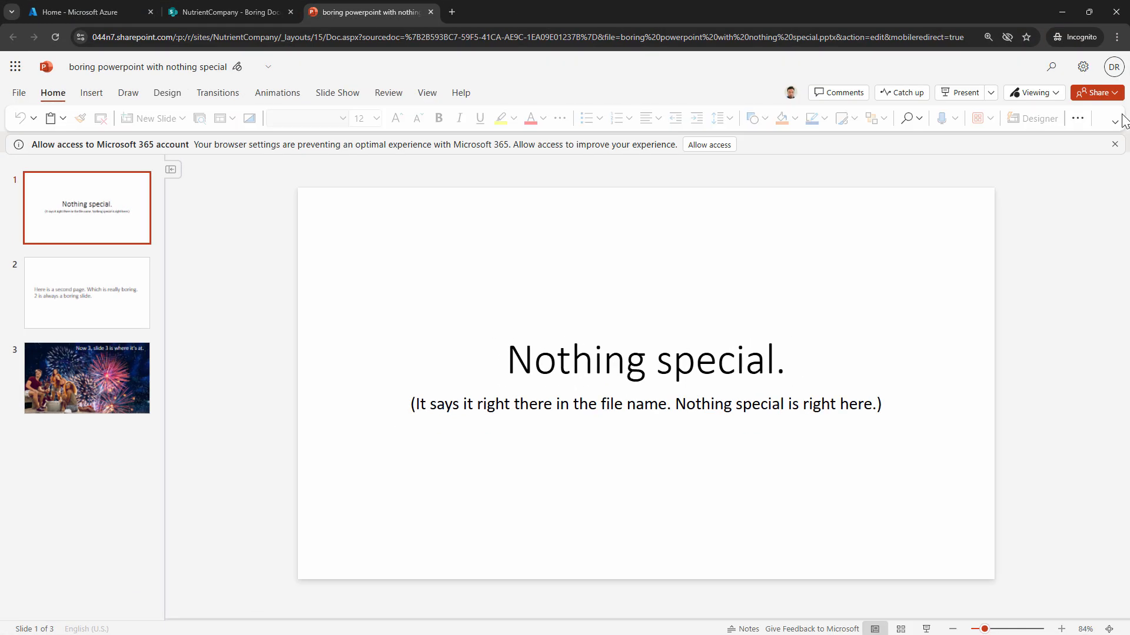
{"action": "left_click", "coordinate": [1114, 145]}
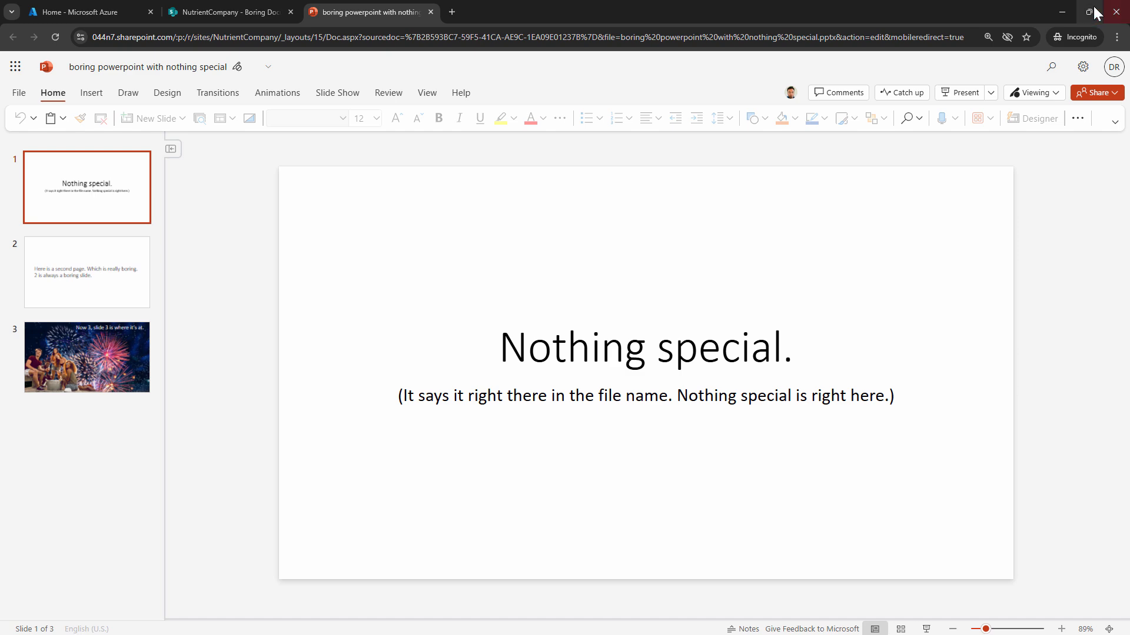
{"action": "mouse_move", "coordinate": [1089, 12]}
{"action": "left_click", "coordinate": [947, 48]}
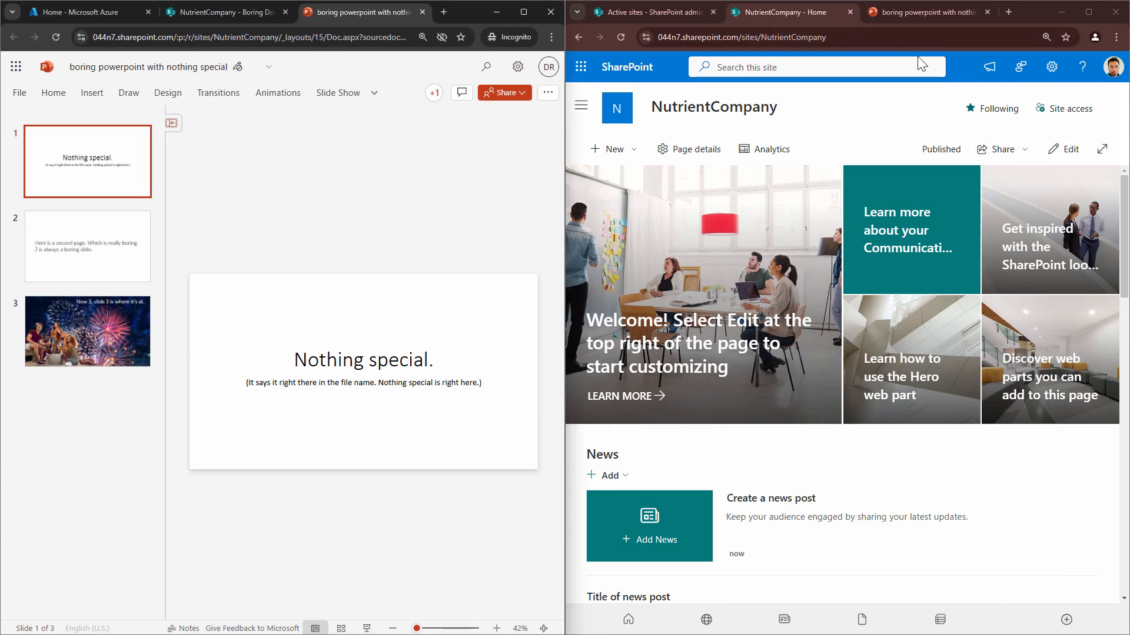
{"action": "left_click", "coordinate": [523, 12]}
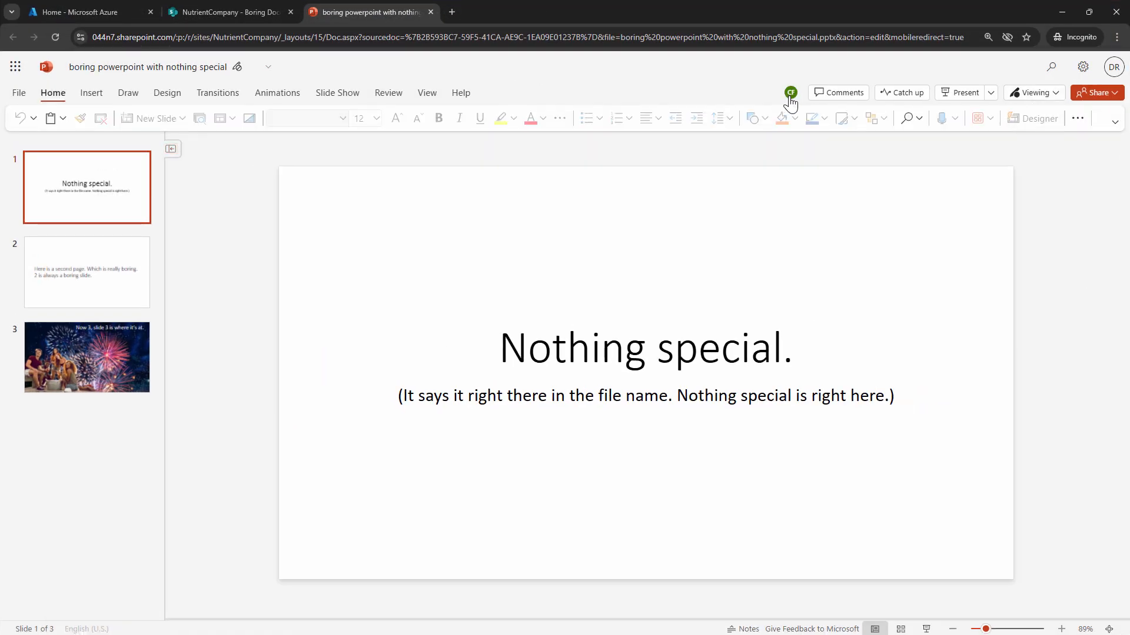
{"action": "mouse_move", "coordinate": [791, 100]}
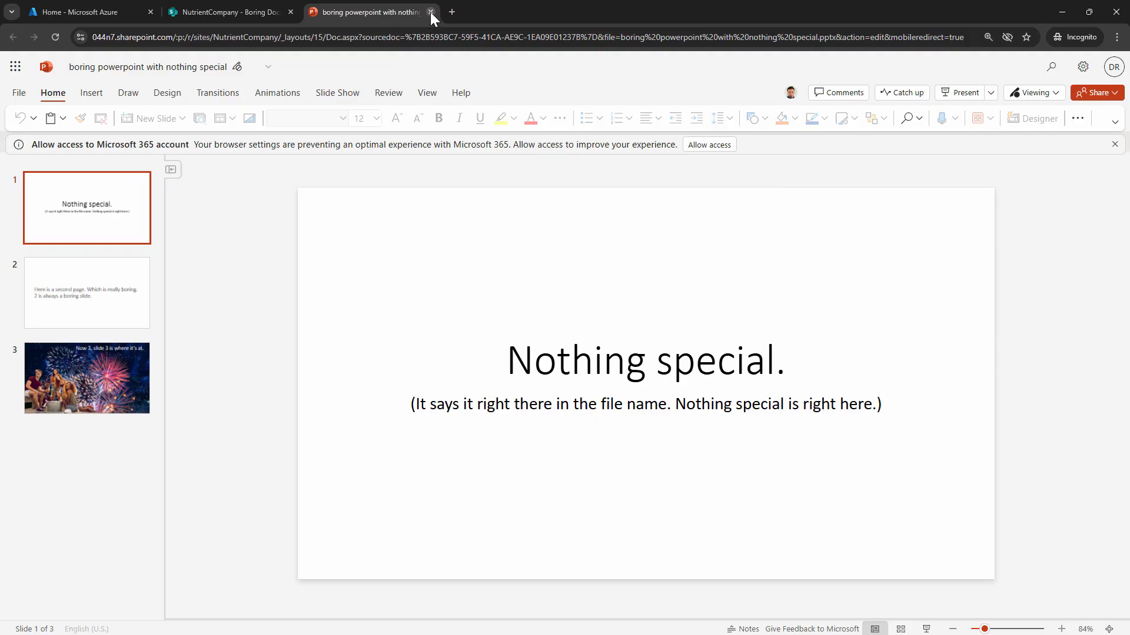
Close the test user's presentation and show the Documents library beside the site owner's window
{"action": "left_click", "coordinate": [430, 12]}
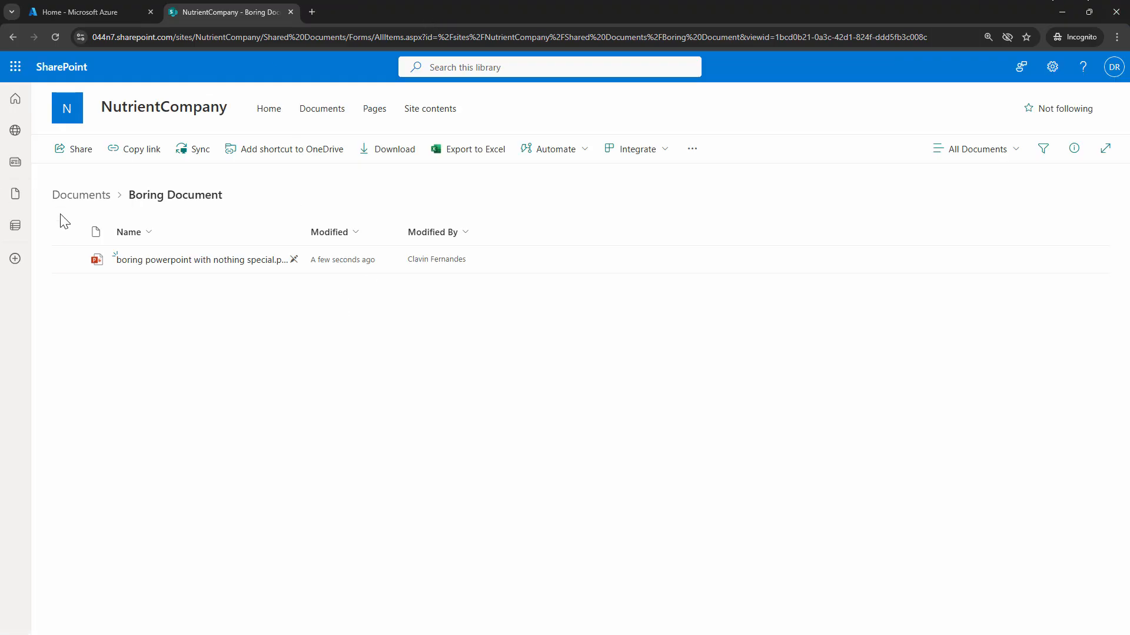
{"action": "left_click", "coordinate": [100, 195]}
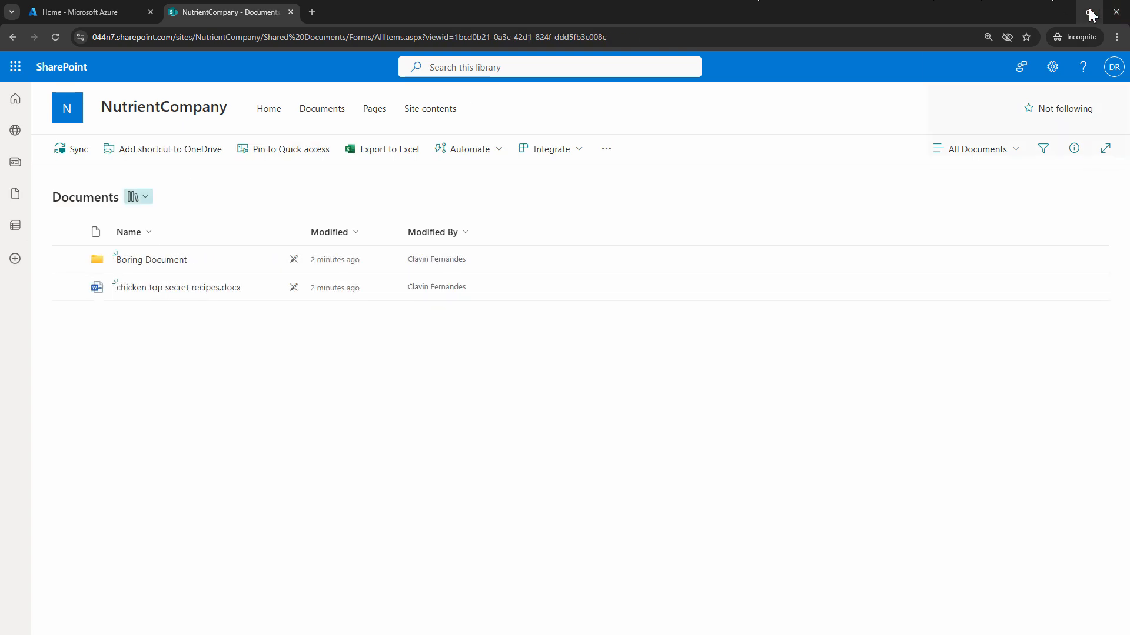
{"action": "mouse_move", "coordinate": [1089, 15]}
{"action": "left_click", "coordinate": [950, 48]}
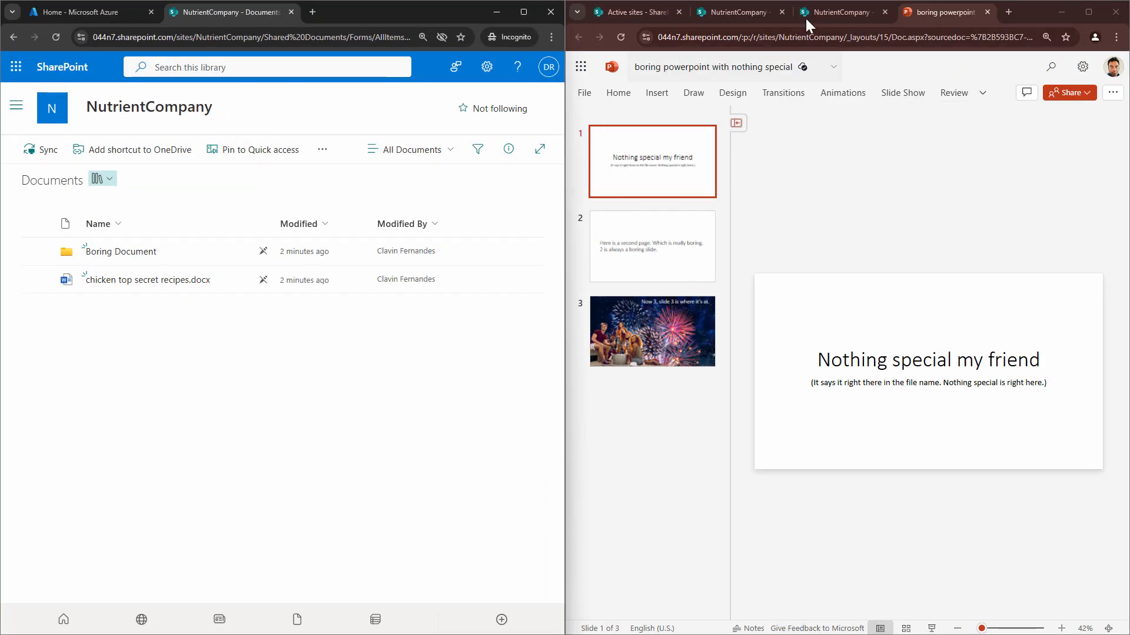
Select the Boring Document folder in the owner's Documents library and open its Manage Access settings from the folder details
{"action": "left_click", "coordinate": [841, 9]}
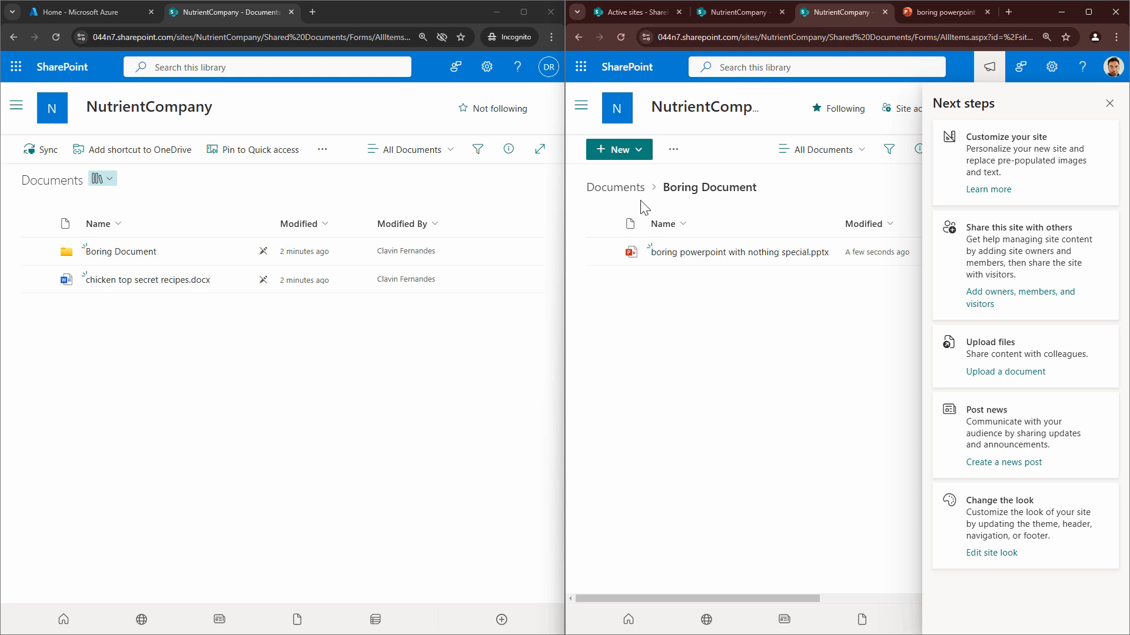
{"action": "left_click", "coordinate": [624, 189]}
{"action": "left_click", "coordinate": [821, 259]}
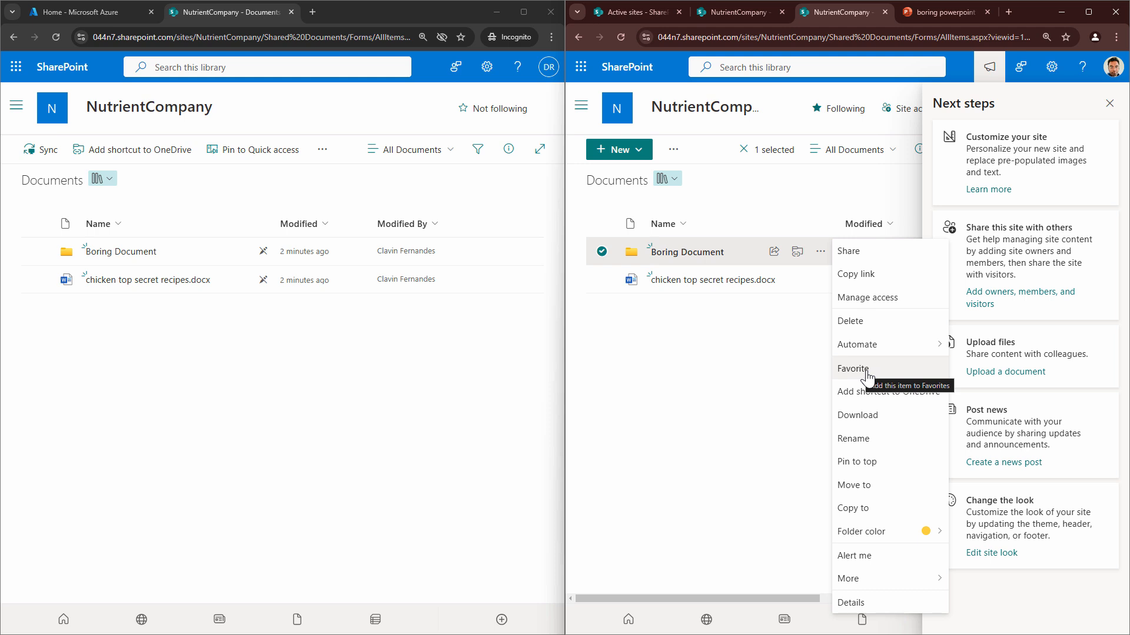
{"action": "left_click", "coordinate": [1109, 103]}
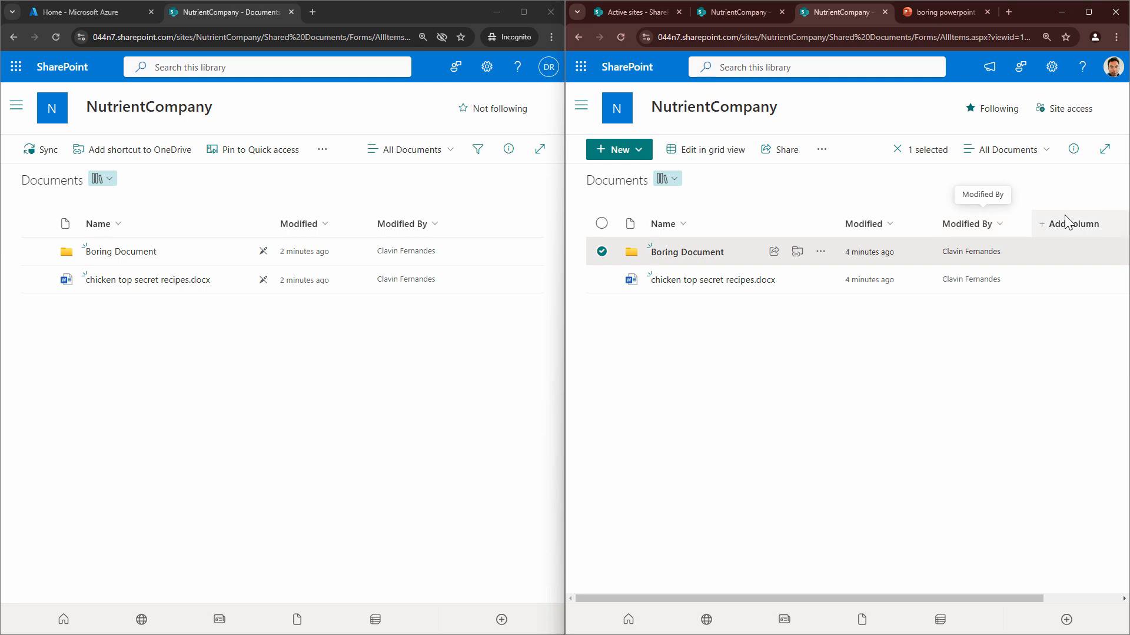
{"action": "left_click", "coordinate": [1072, 151]}
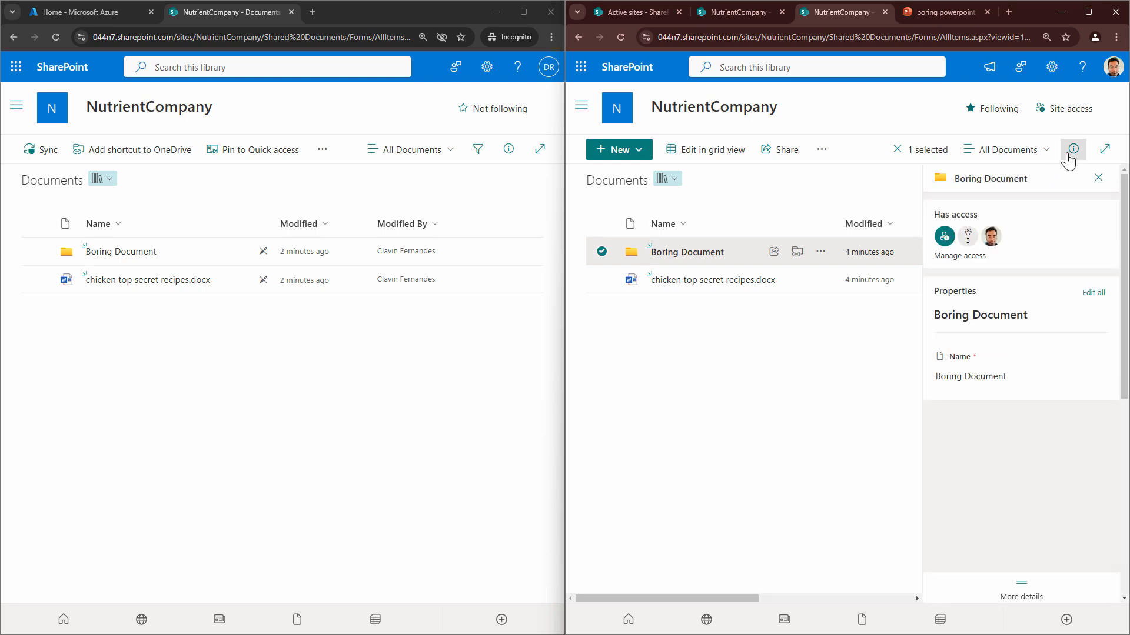
{"action": "left_click", "coordinate": [961, 255]}
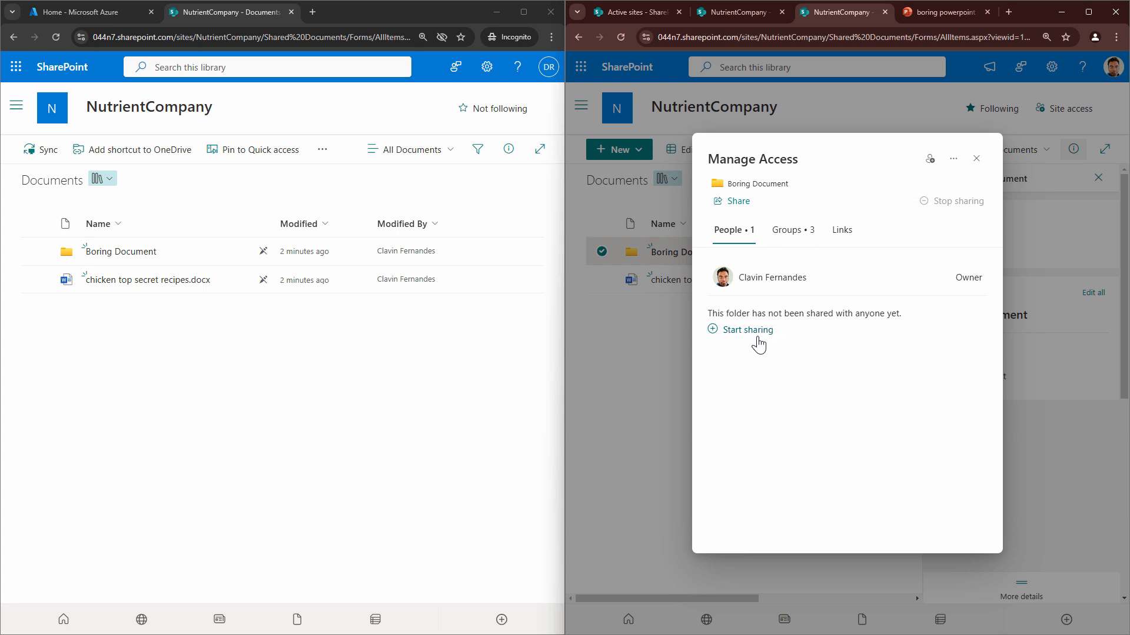
Share the Boring Document folder with the test user with edit permission and dismiss the invitation confirmation
{"action": "left_click", "coordinate": [758, 345]}
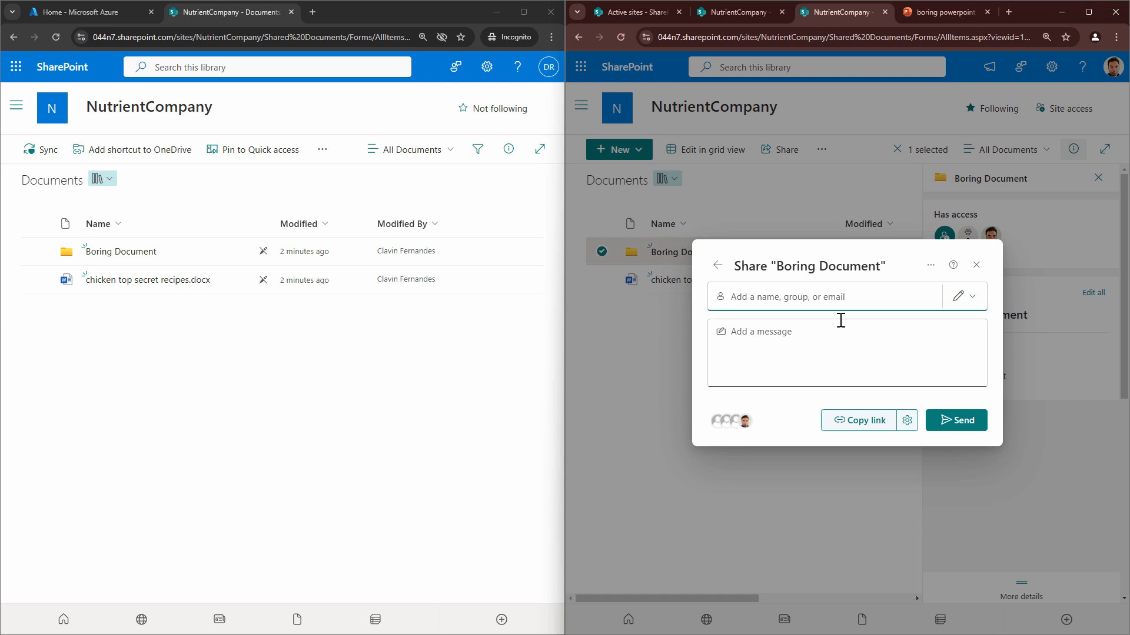
{"action": "type", "text": "dev"}
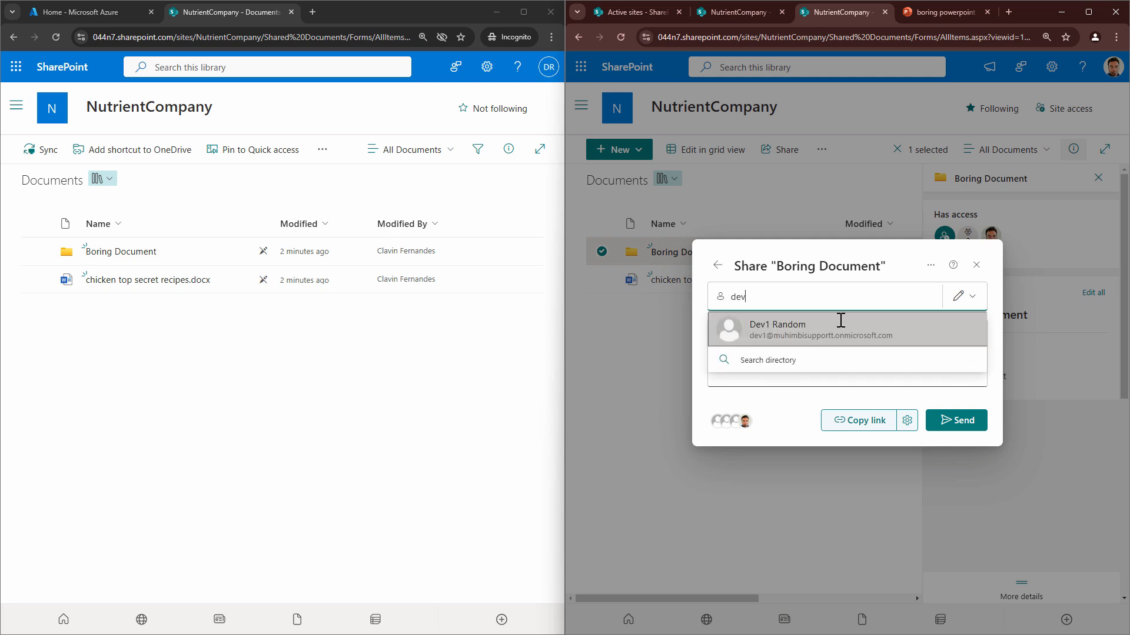
{"action": "left_click", "coordinate": [842, 328]}
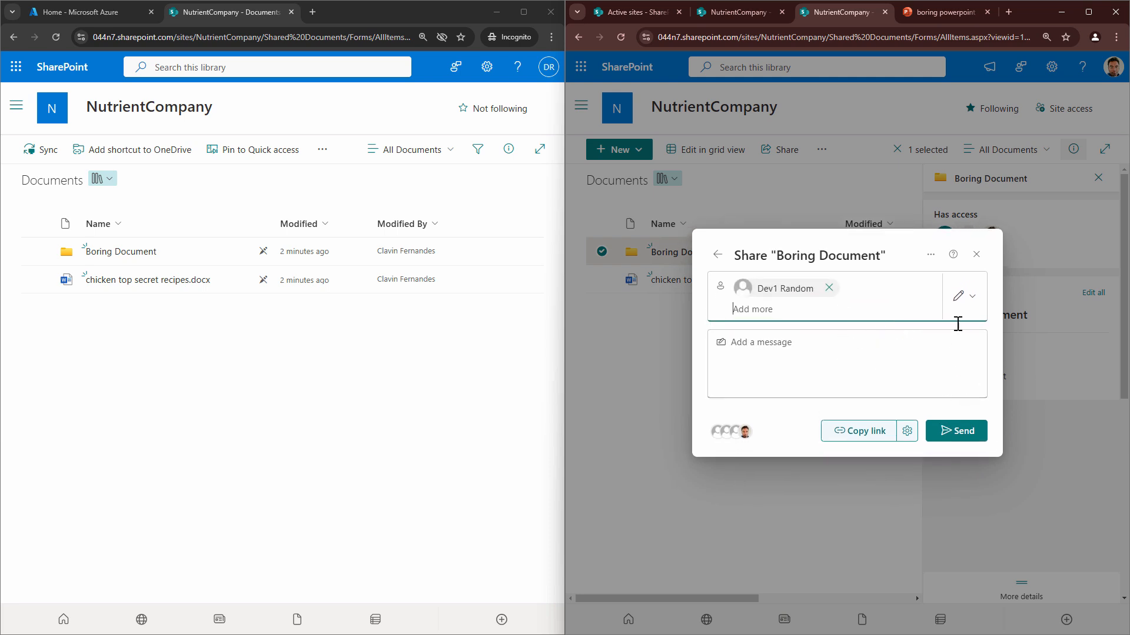
{"action": "left_click", "coordinate": [965, 303]}
{"action": "left_click", "coordinate": [926, 344]}
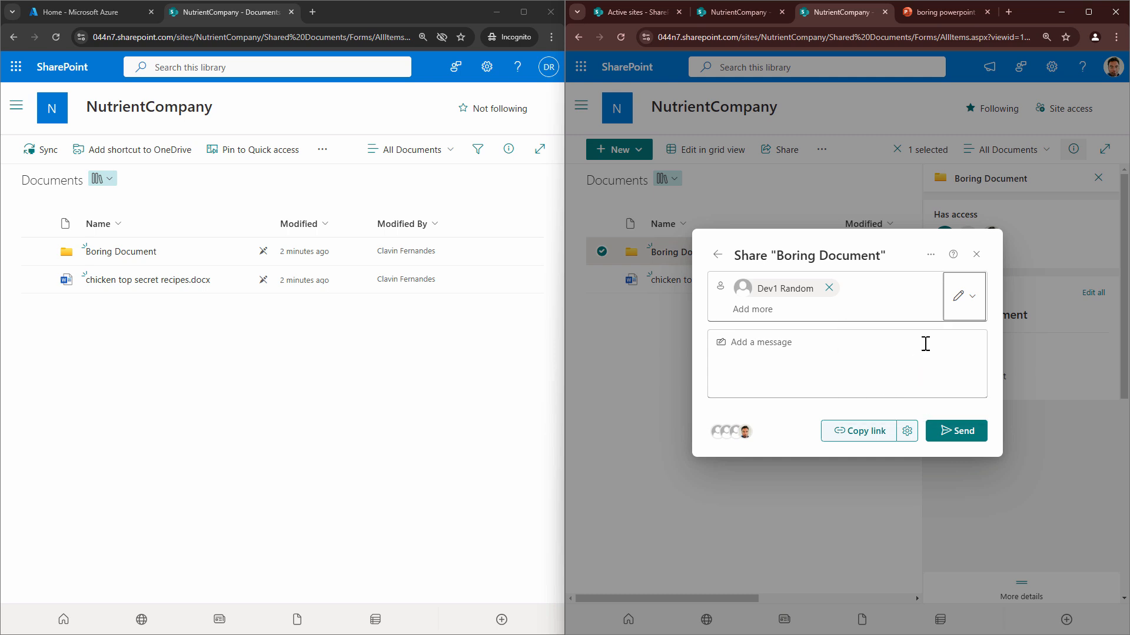
{"action": "left_click", "coordinate": [981, 443]}
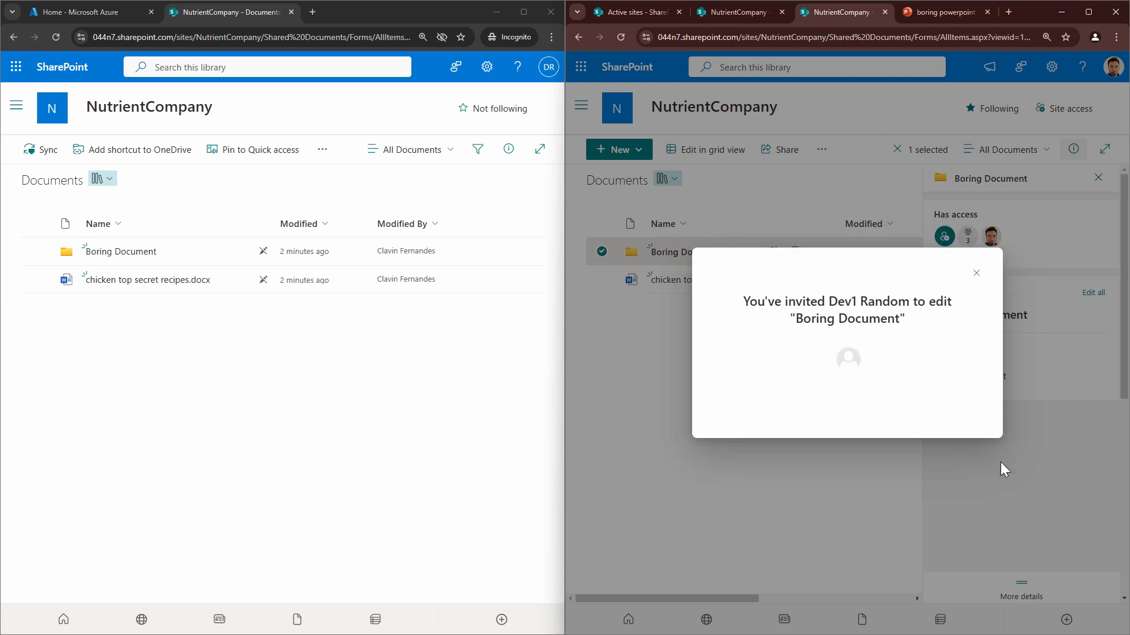
{"action": "left_click", "coordinate": [976, 275]}
Reload the test user's Documents library, open the PowerPoint file in Boring Document, and show the owner's open copy beside it
{"action": "left_click", "coordinate": [53, 39]}
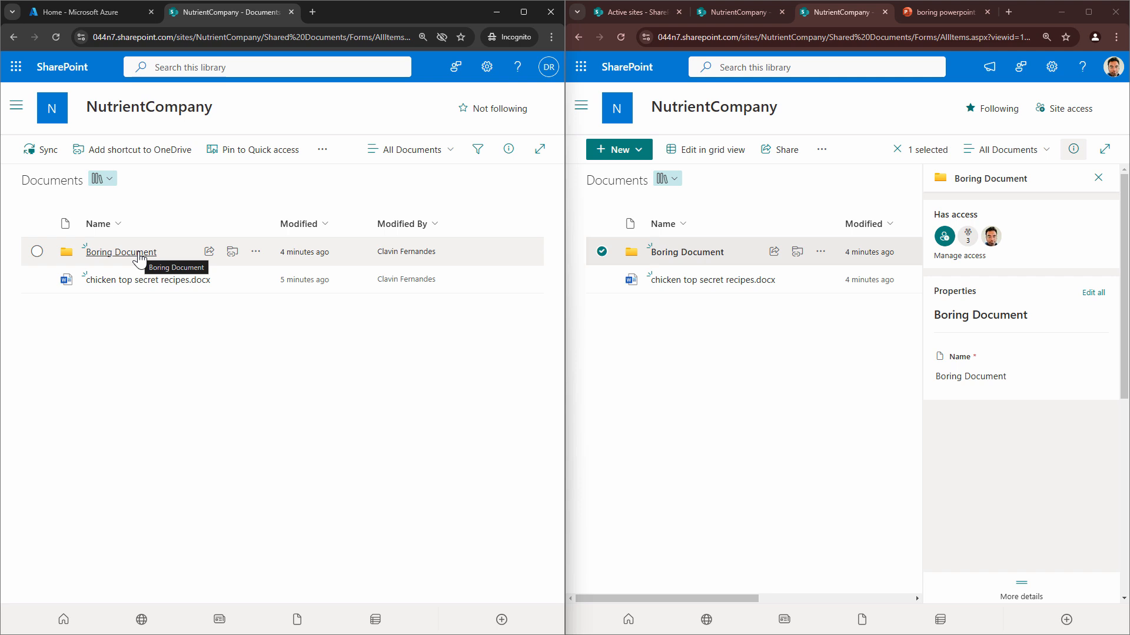
{"action": "left_click", "coordinate": [139, 254]}
{"action": "left_click", "coordinate": [147, 253]}
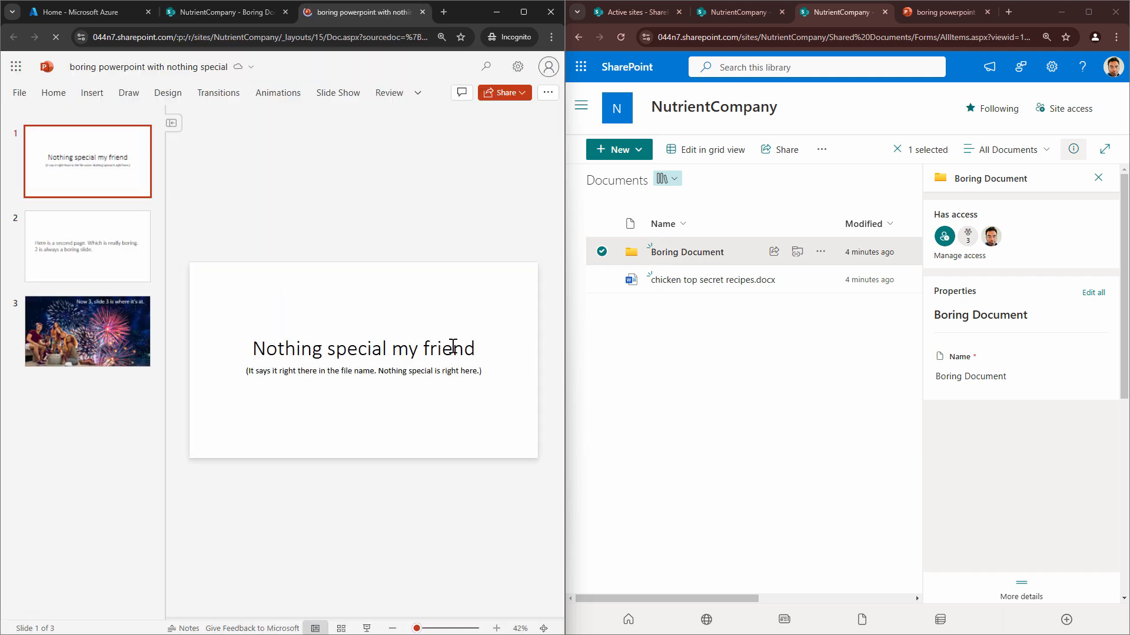
{"action": "left_click", "coordinate": [946, 13]}
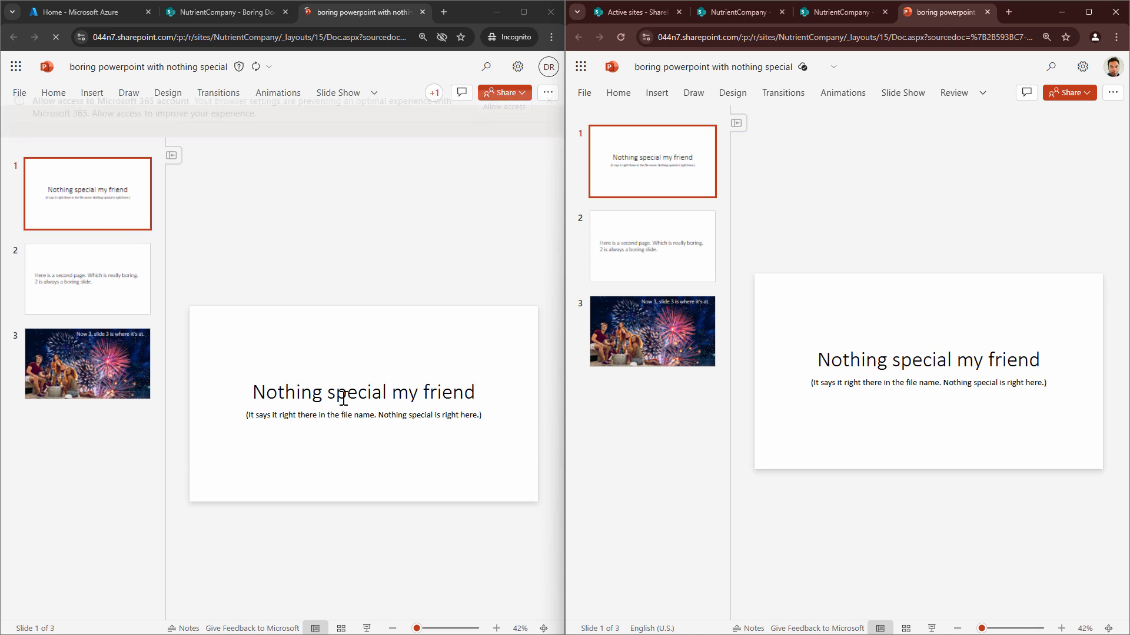
As the test user, replace the word "friend" in the first slide's title with "bla bla"
{"action": "left_click", "coordinate": [435, 376]}
{"action": "double_click", "coordinate": [489, 379]}
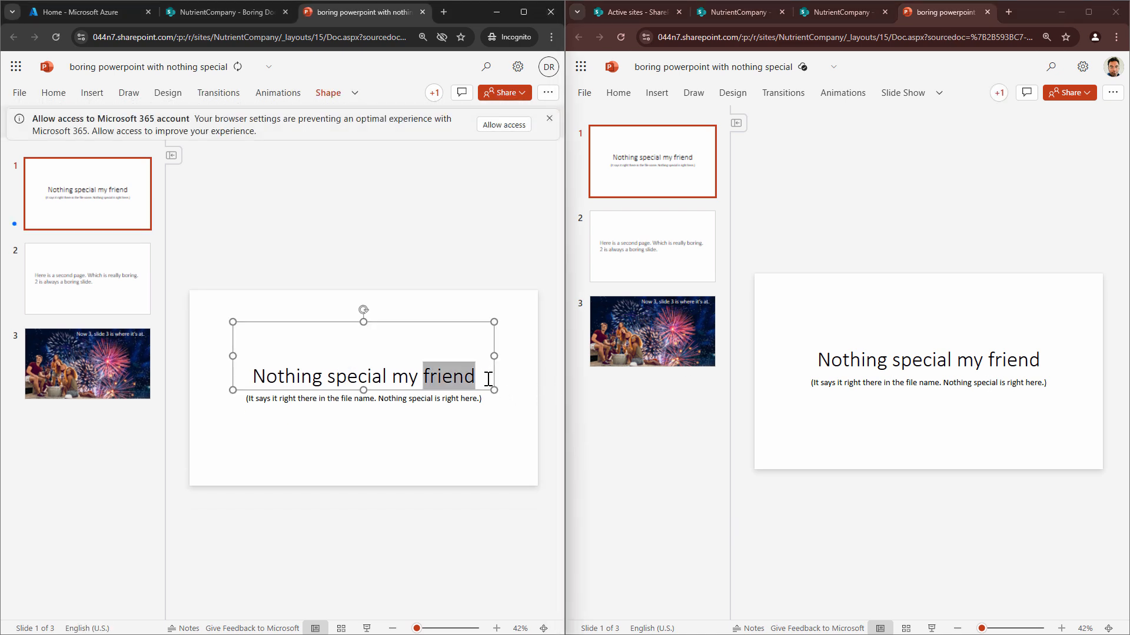
{"action": "type", "text": "Yu"}
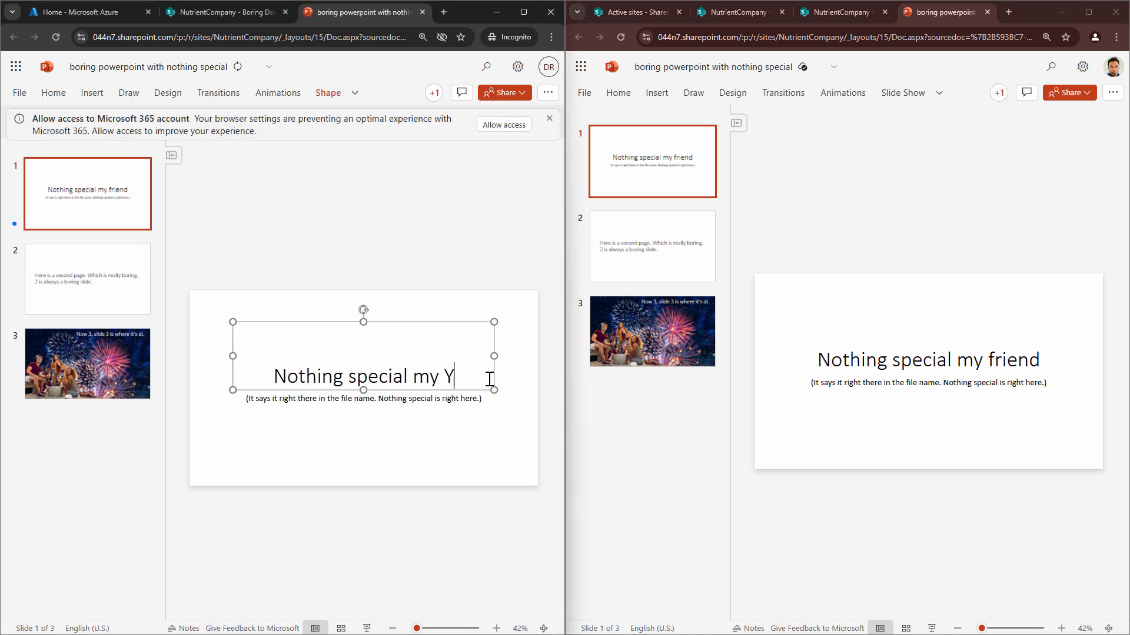
{"action": "key", "text": "BackSpace"}
{"action": "key", "text": "BackSpace"}
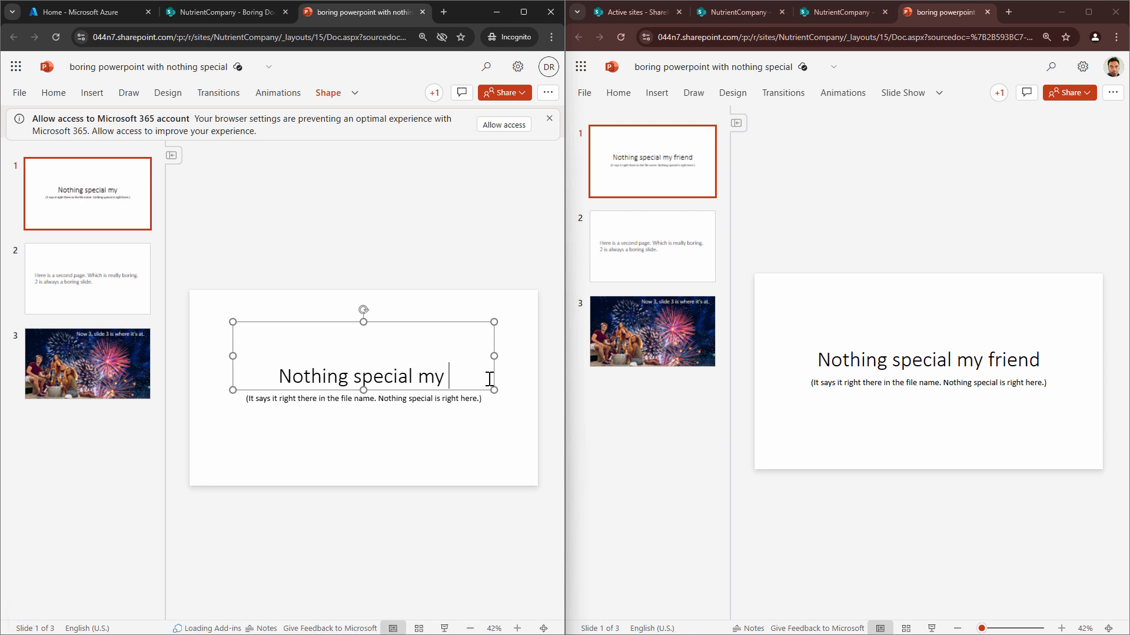
{"action": "type", "text": "bla bla"}
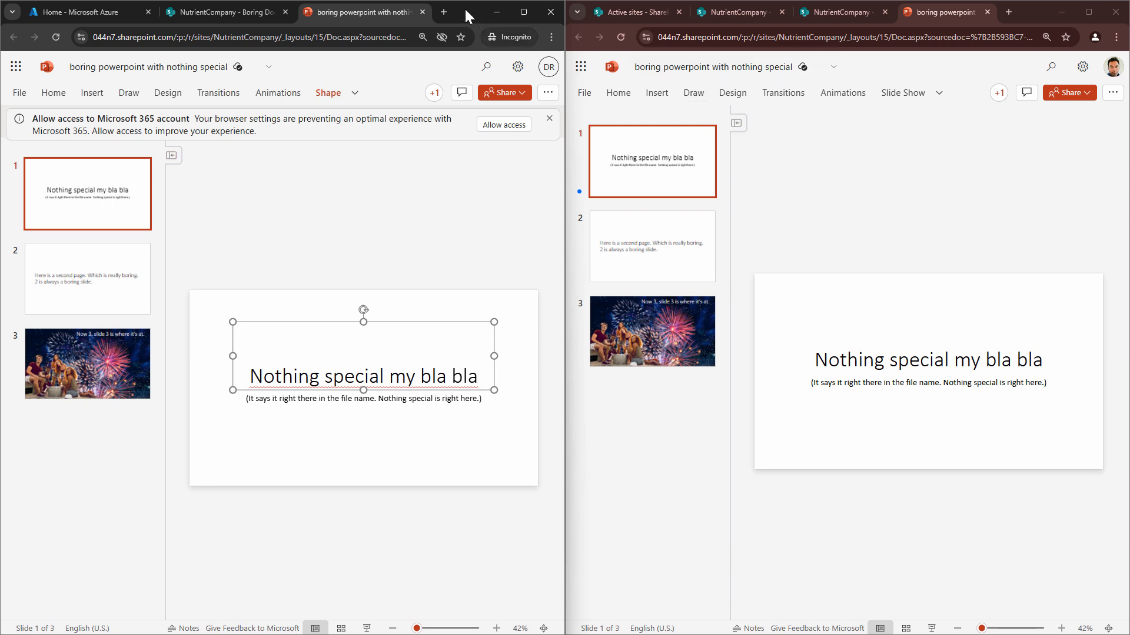
Close the presentation in both the test user's and owner's windows and return the test user to the Documents library
{"action": "left_click", "coordinate": [424, 10]}
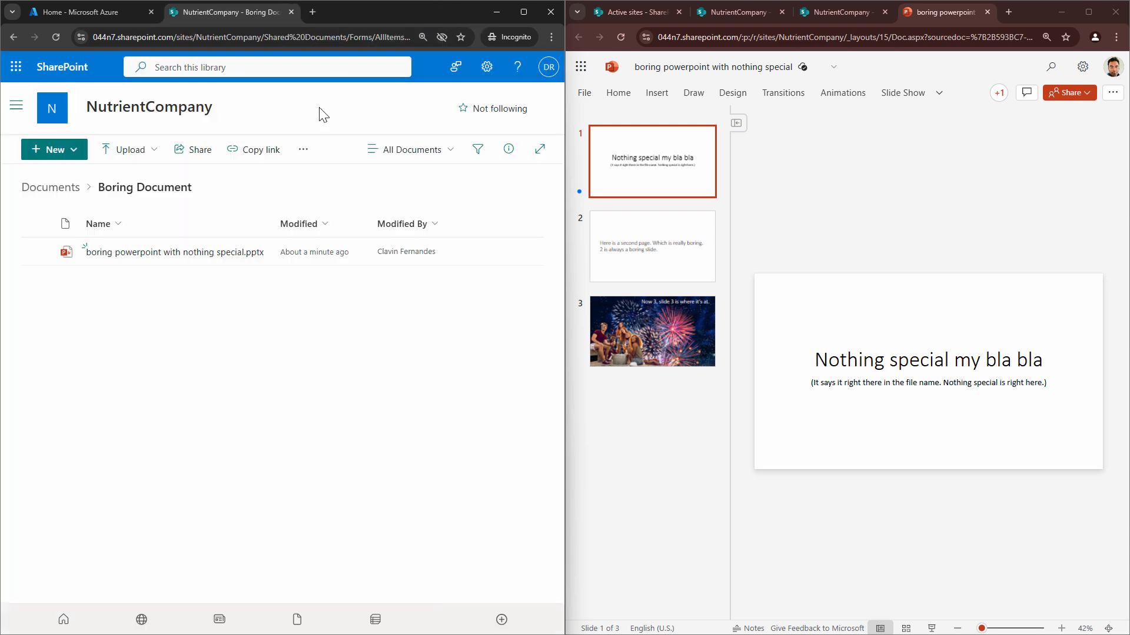
{"action": "left_click", "coordinate": [55, 187]}
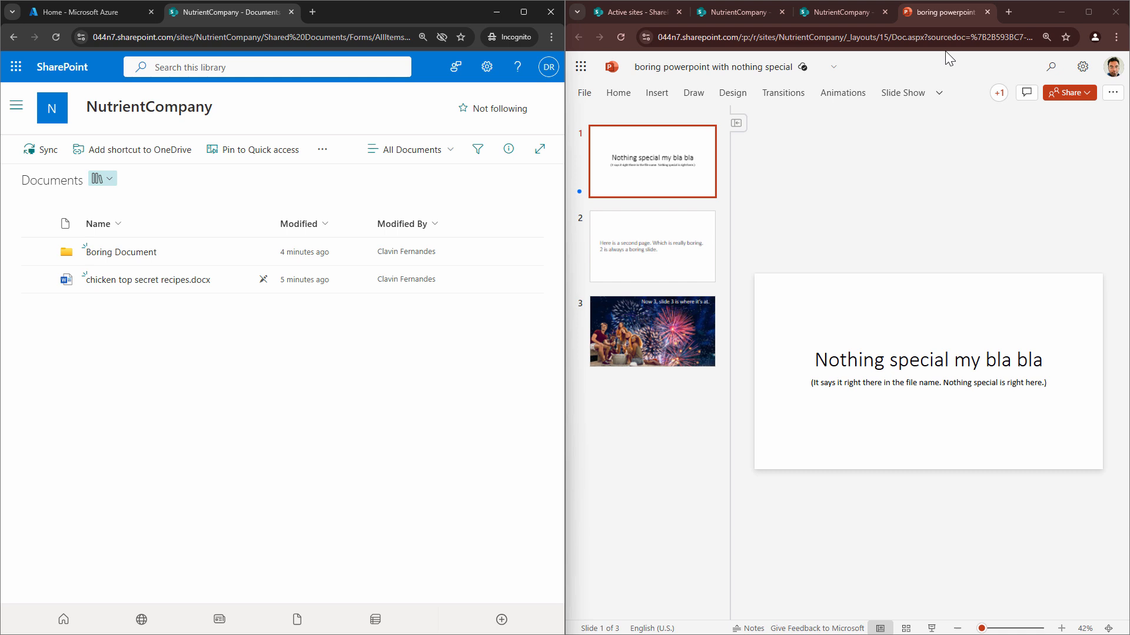
{"action": "left_click", "coordinate": [988, 12]}
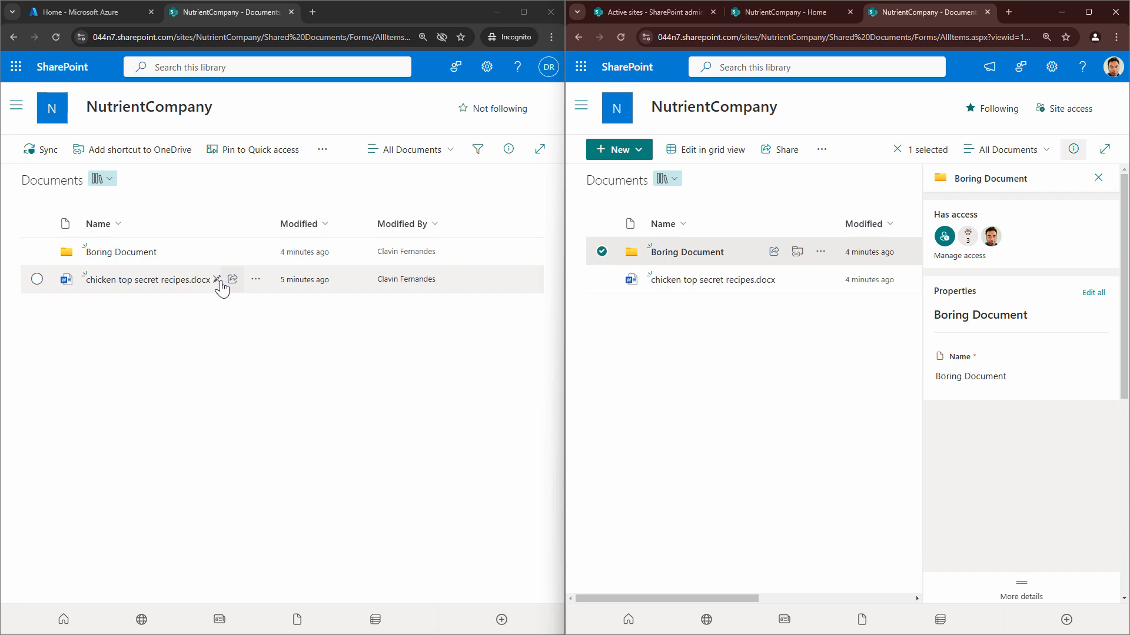
Open chicken top secret recipes.docx as both the test user and the site owner, with the two windows side by side
{"action": "mouse_move", "coordinate": [217, 281]}
{"action": "left_click", "coordinate": [178, 280]}
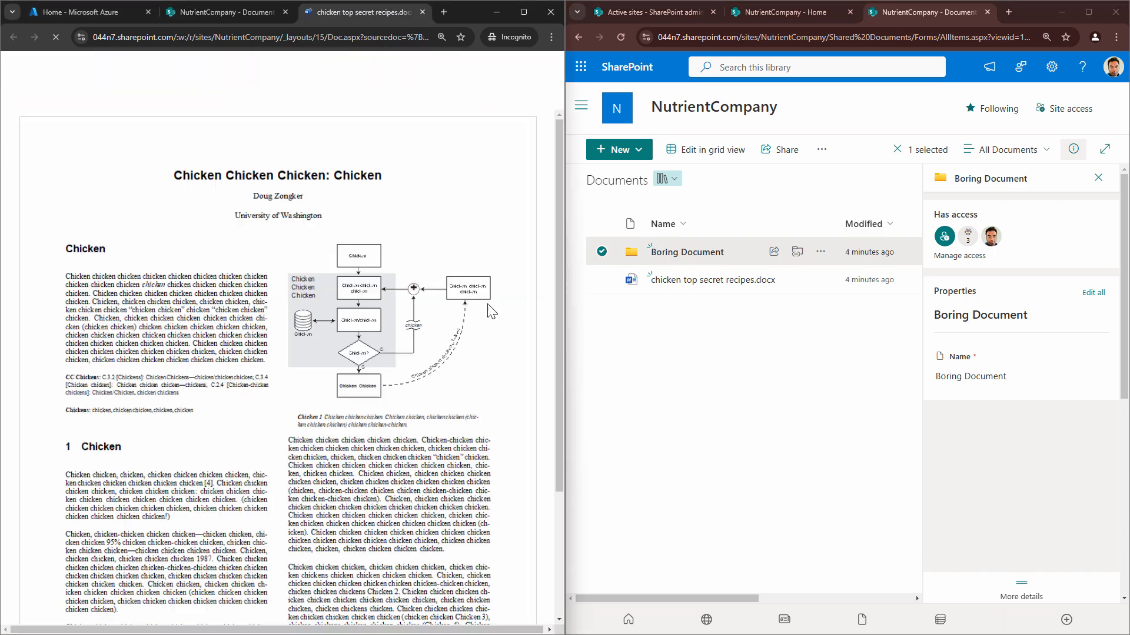
{"action": "left_click", "coordinate": [715, 280]}
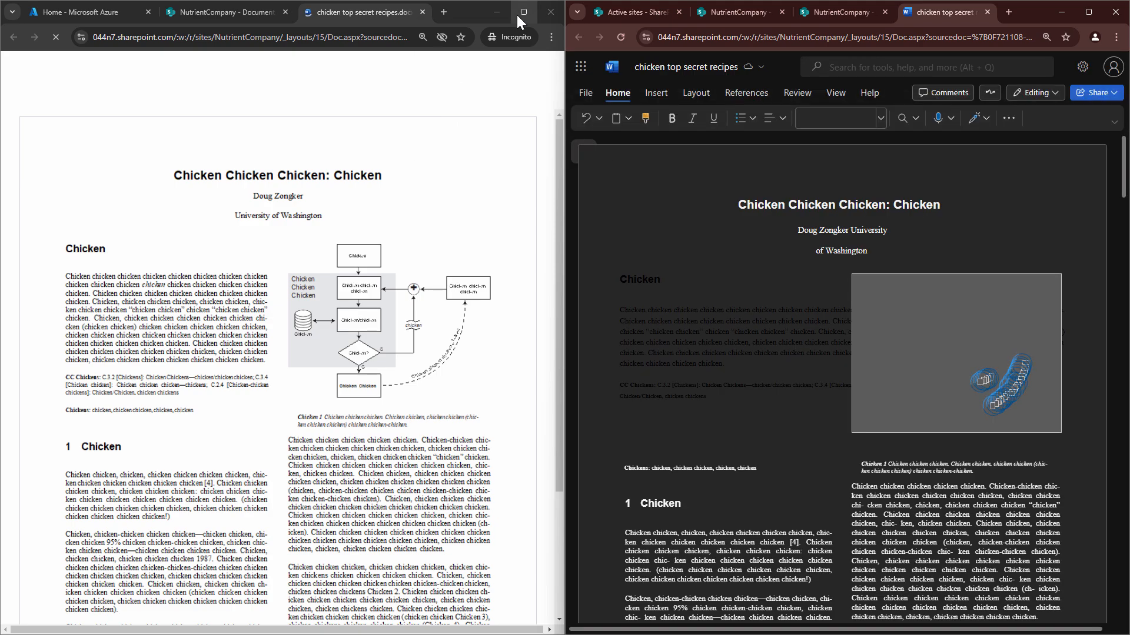
{"action": "left_click", "coordinate": [518, 16]}
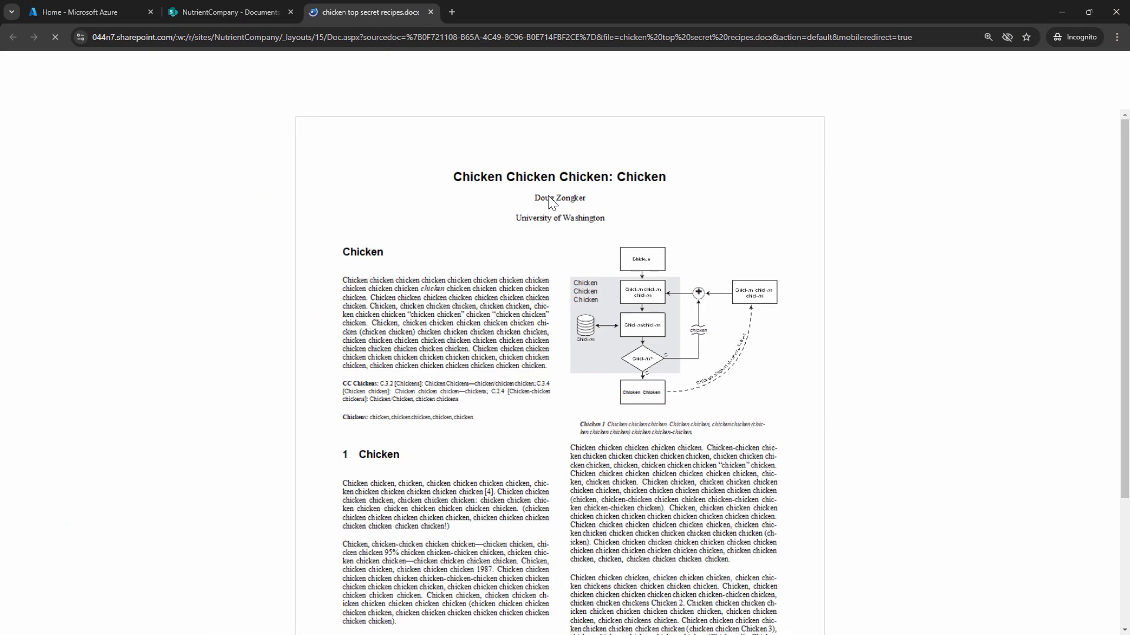
{"action": "mouse_move", "coordinate": [1083, 8]}
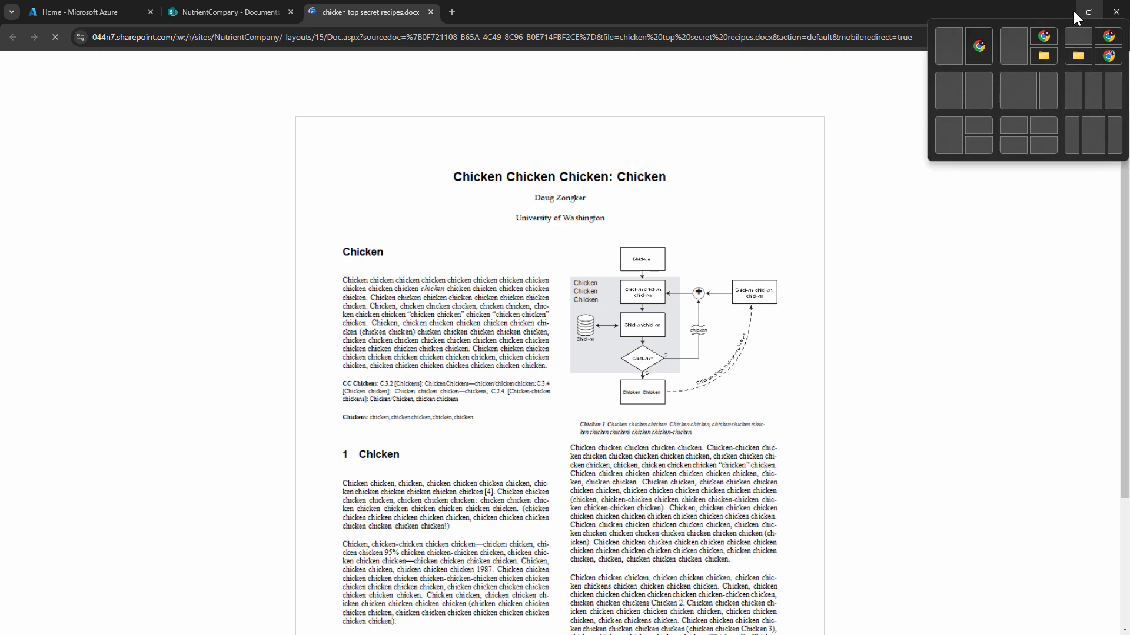
{"action": "left_click", "coordinate": [936, 53]}
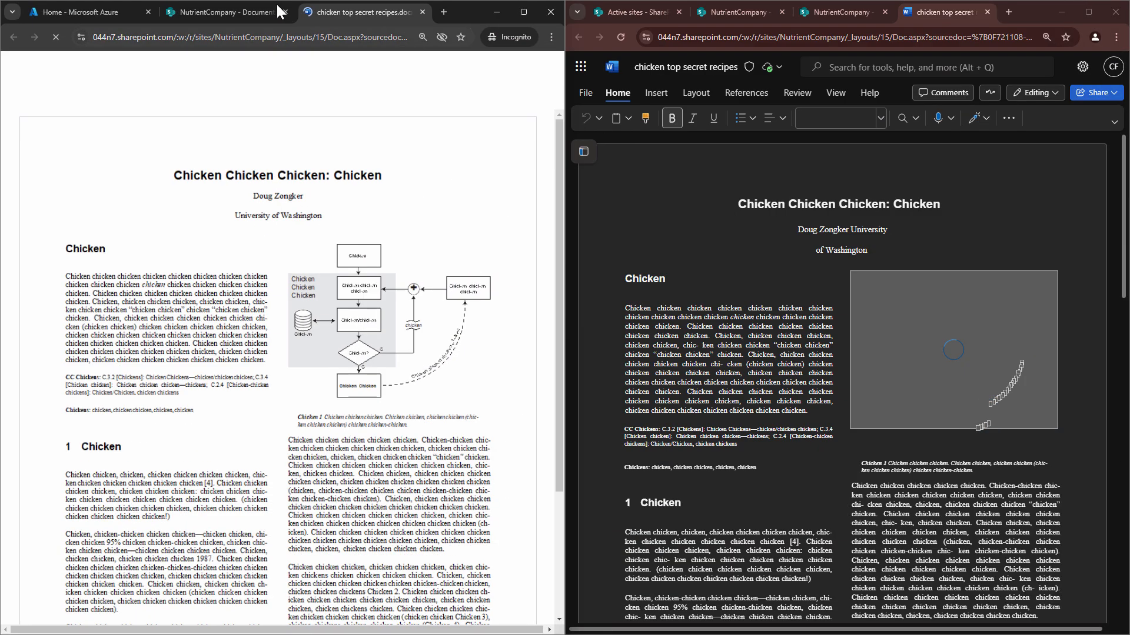
Check the restriction indicator beside chicken top secret recipes.docx in the test user's library and return to the document
{"action": "left_click", "coordinate": [247, 10]}
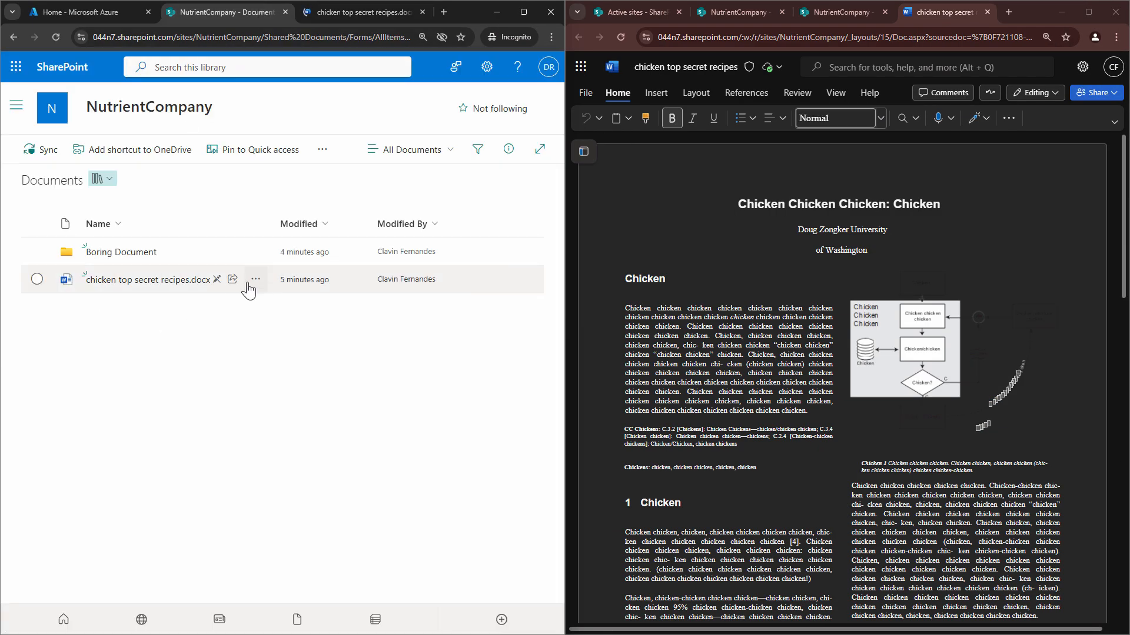
{"action": "mouse_move", "coordinate": [220, 282]}
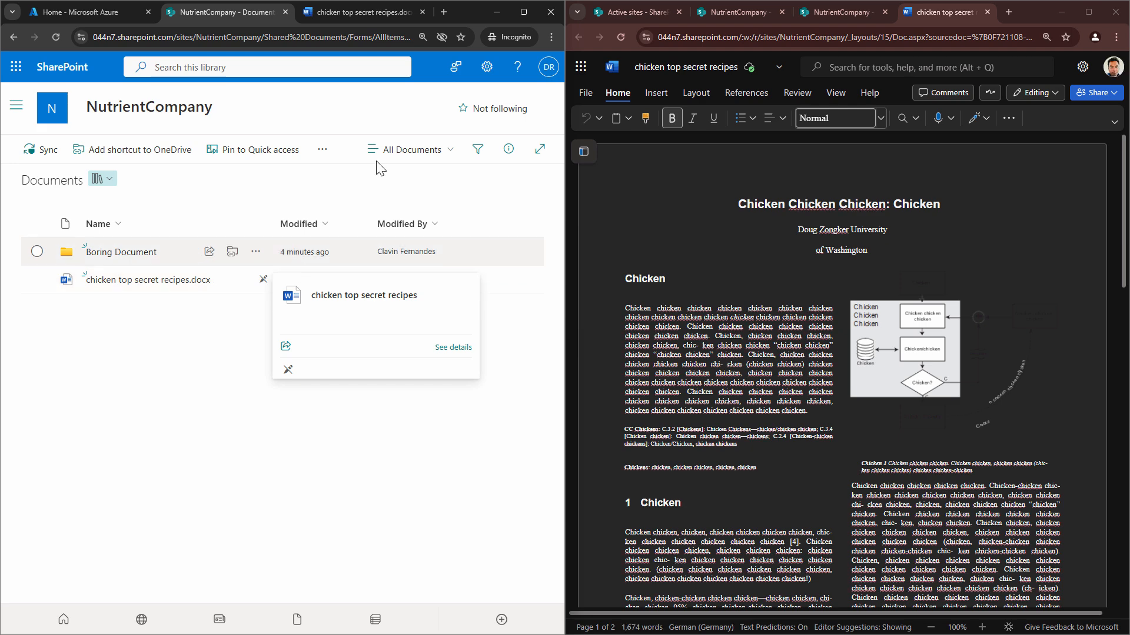
{"action": "left_click", "coordinate": [390, 11]}
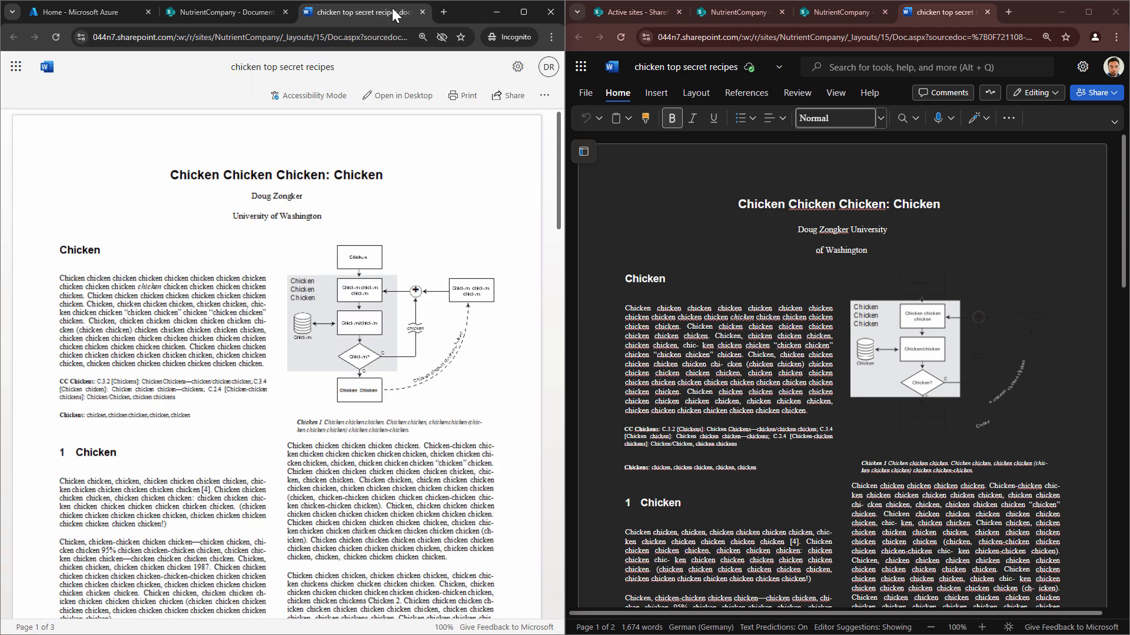
Enlarge the test user's recipes document, examine its available commands and pages, and close it
{"action": "left_click", "coordinate": [523, 11]}
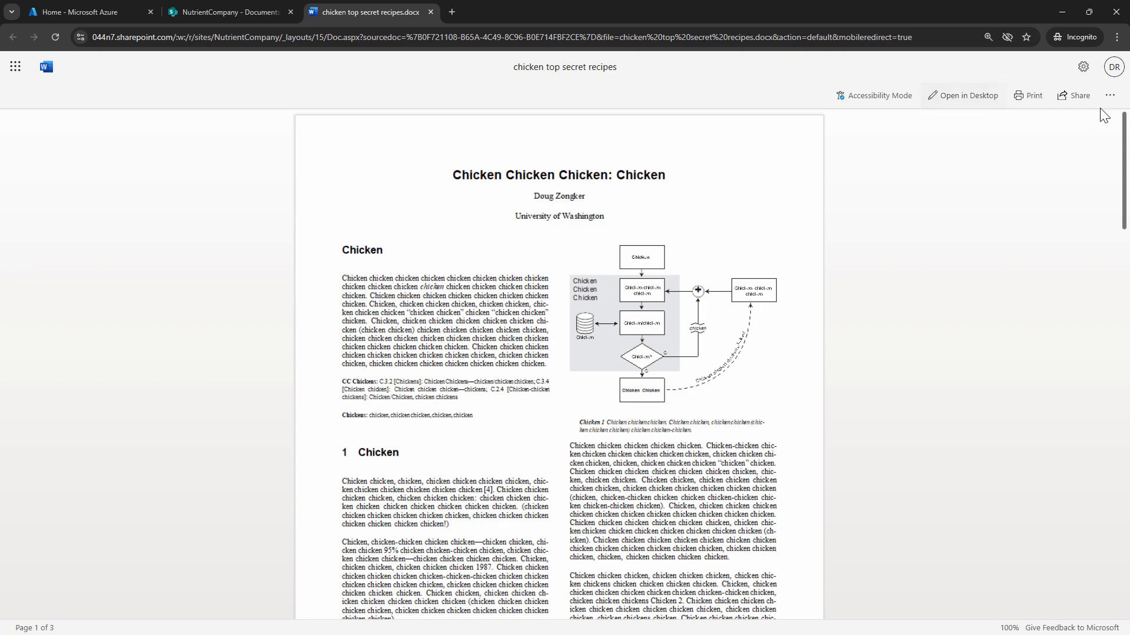
{"action": "scroll", "coordinate": [565, 289], "scroll_direction": "down", "scroll_amount": 15}
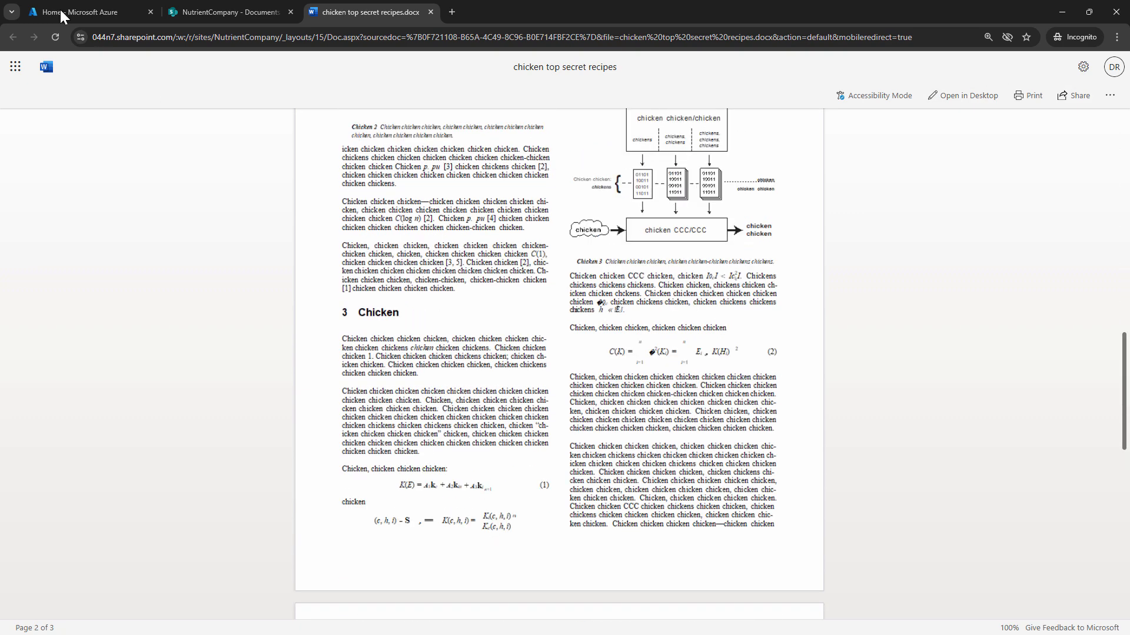
{"action": "left_click", "coordinate": [430, 12]}
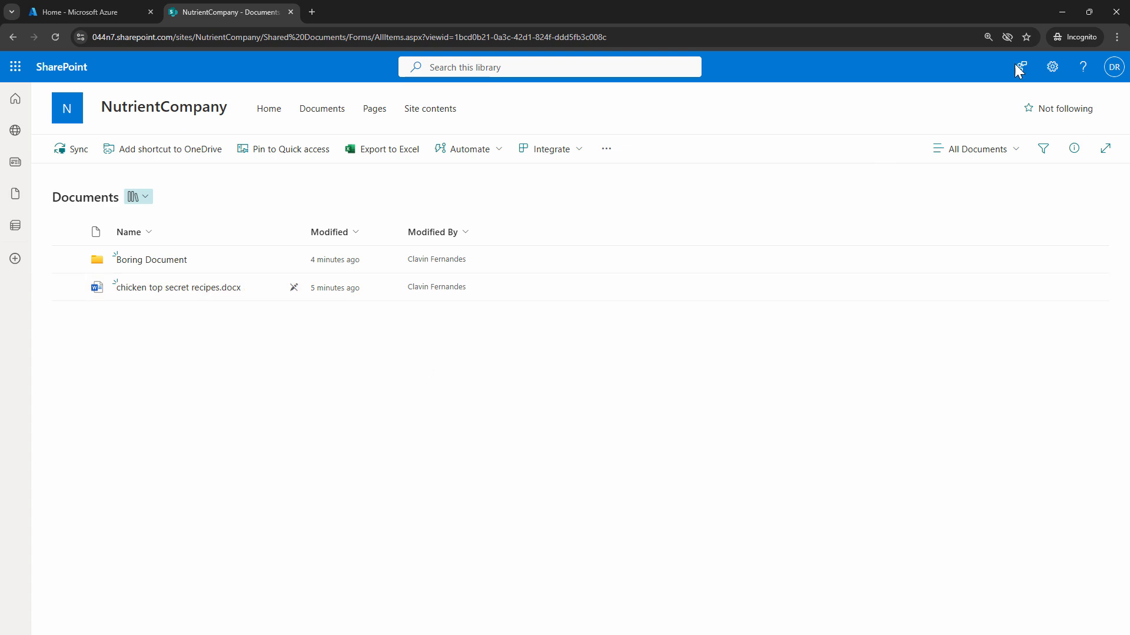
Put the test user's window away and show the NutrientCompany home page in the site owner's enlarged window
{"action": "left_click", "coordinate": [1063, 12]}
{"action": "left_click", "coordinate": [1089, 12]}
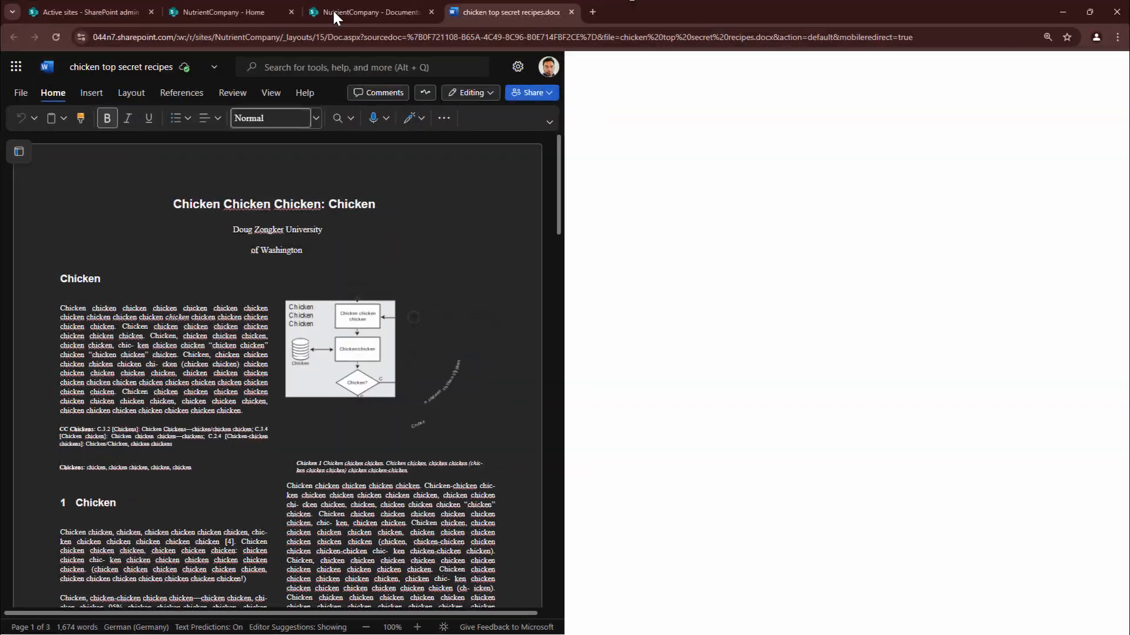
{"action": "left_click", "coordinate": [83, 11]}
{"action": "left_click", "coordinate": [222, 11]}
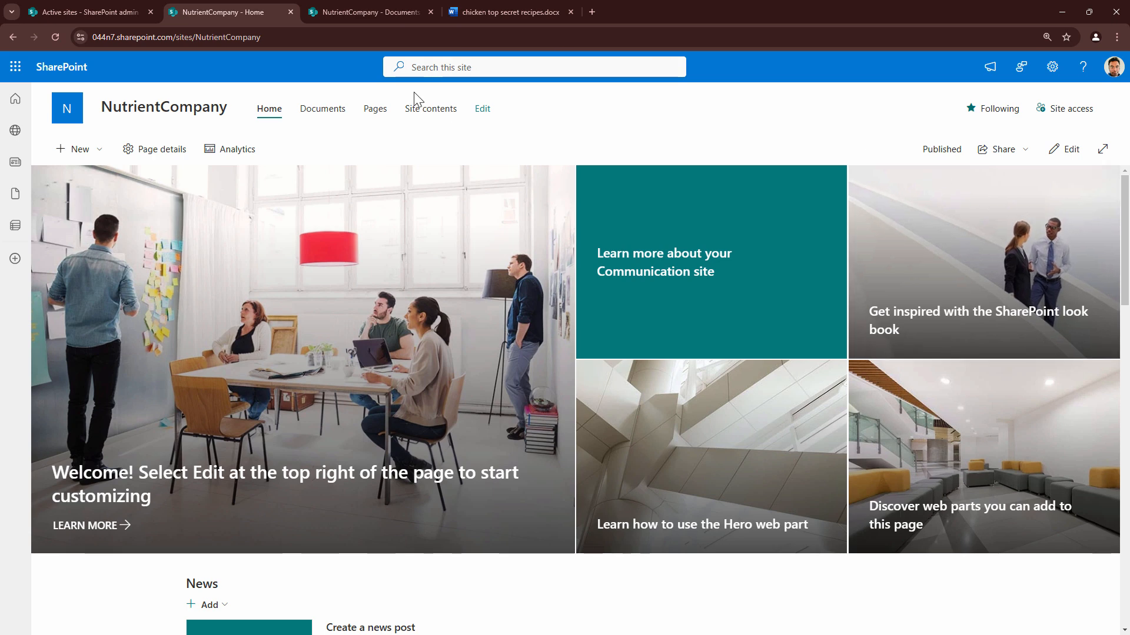
Open Home.aspx from the NutrientCompany Site Pages library and put it into edit mode
{"action": "left_click", "coordinate": [372, 110]}
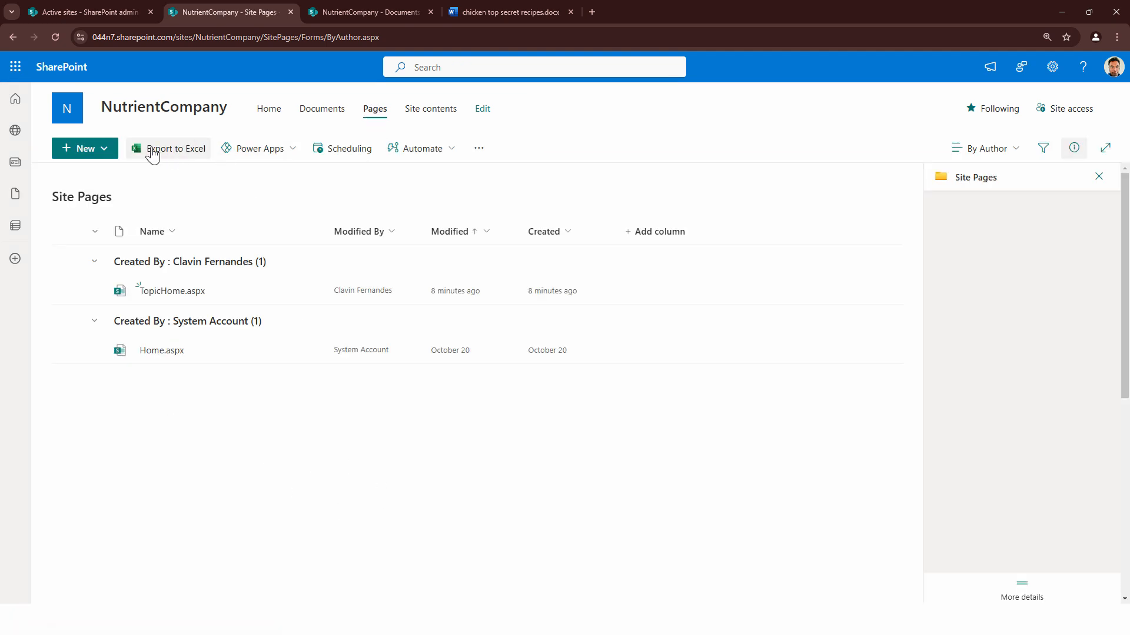
{"action": "left_click", "coordinate": [100, 148]}
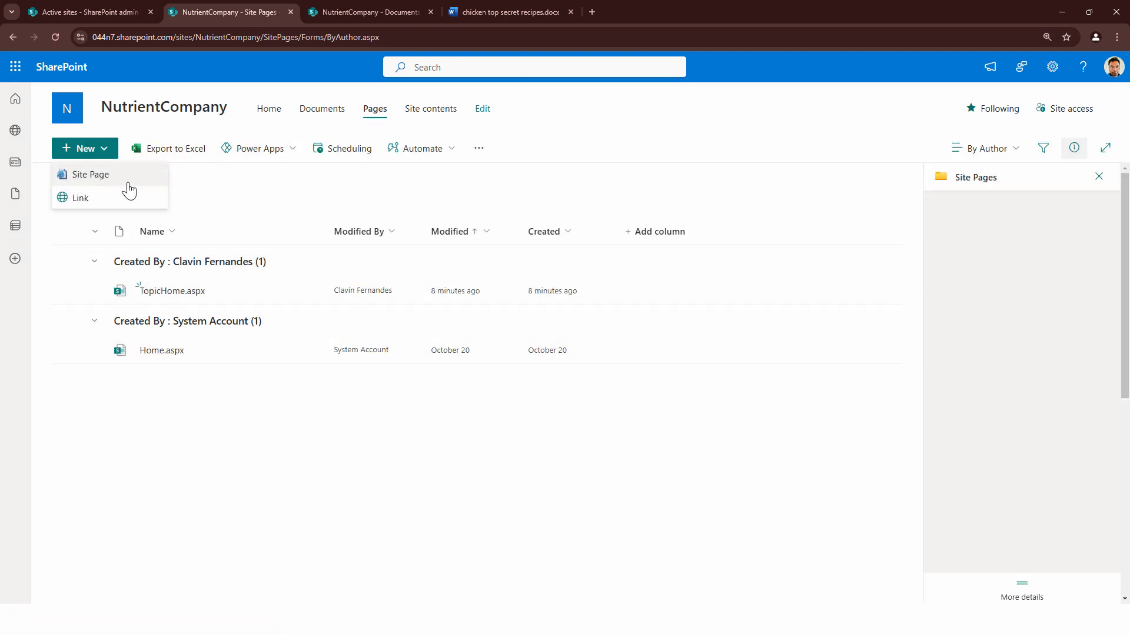
{"action": "left_click", "coordinate": [161, 352]}
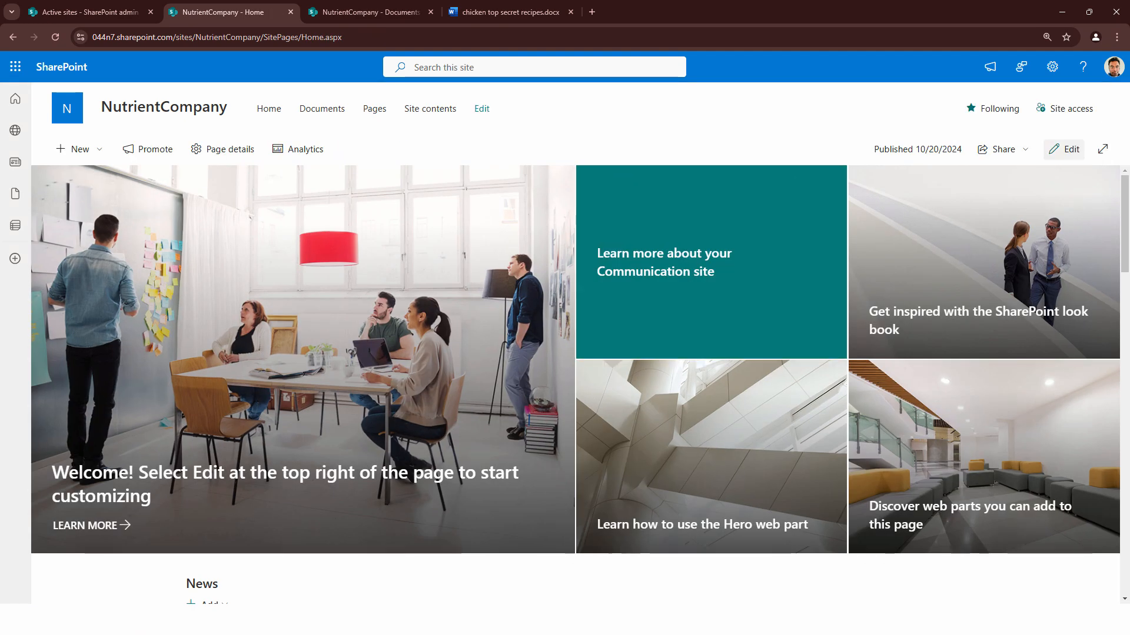
{"action": "left_click", "coordinate": [1063, 149]}
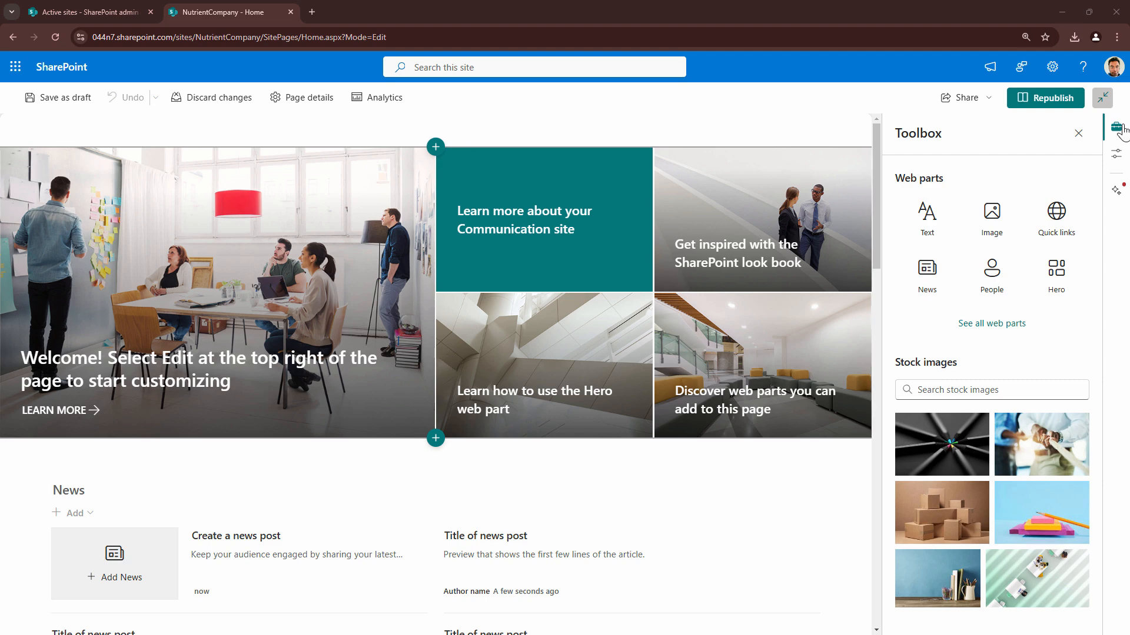
Close the Toolbox, restore the normal page view, and insert the Nutrient.io rebranding announcement in a Text web part above the hero
{"action": "left_click", "coordinate": [1081, 135]}
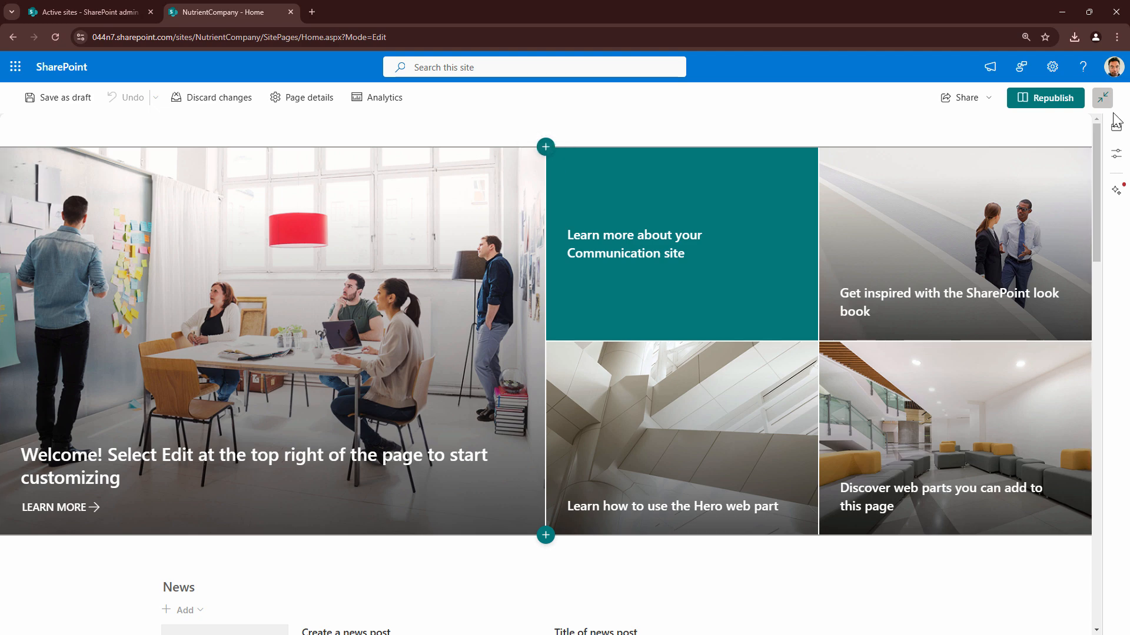
{"action": "left_click", "coordinate": [1102, 96]}
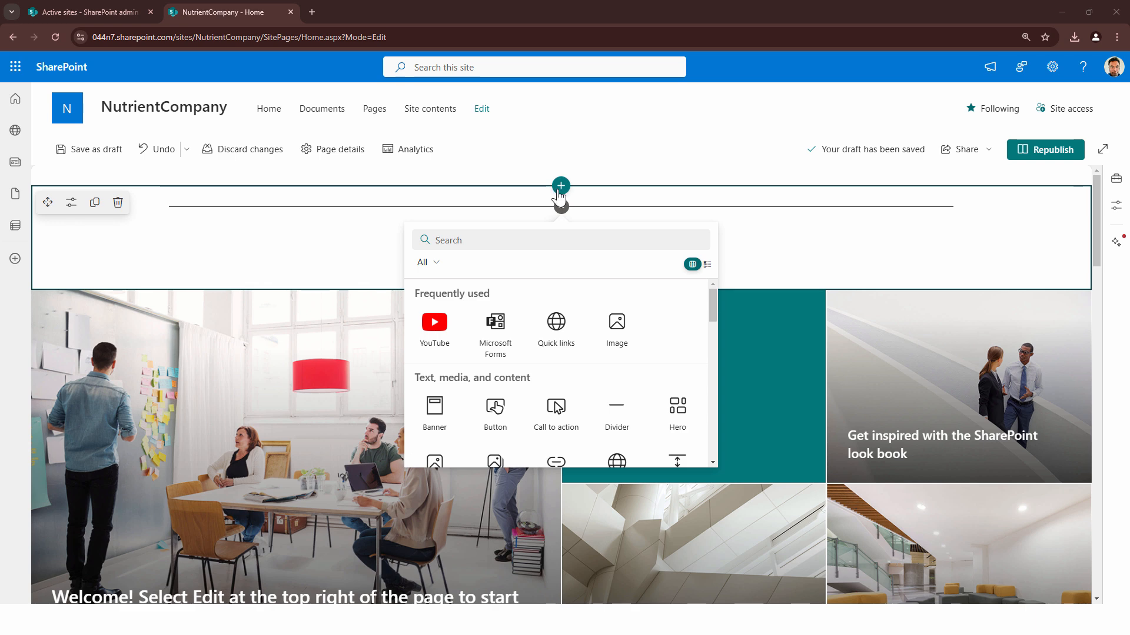
{"action": "left_click", "coordinate": [589, 243]}
{"action": "type", "text": "text"}
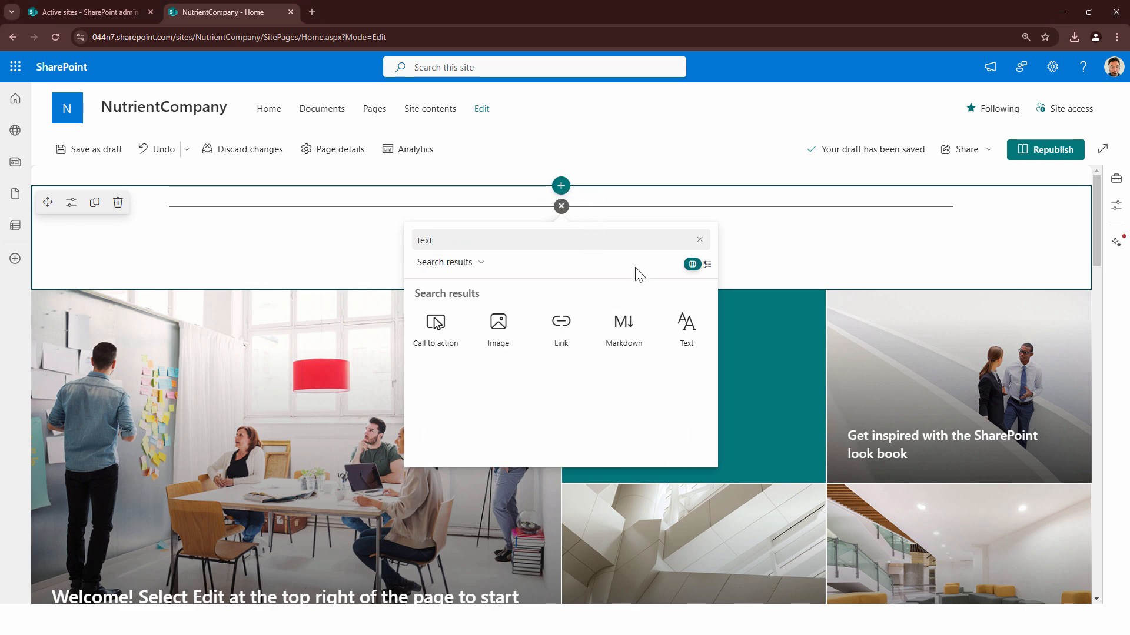
{"action": "left_click", "coordinate": [698, 321]}
{"action": "type", "text": "☀ Exciting News! ☀  We are thrilled to announce our recent rebranding to Nutrient.io! 🚀  As we say goodbye to PSPDFKit, Aquaforest, and Muhimbi, we're ushering in a new era where everything you love about our solutions comes together under one fresh, unified brand. With Nutrient.io, our mission to deliver innovative document and workflow solutions is stronger than ever, building on the legacy of trust and excellence established by each of our past brands.  Expect the same commitment to quality, with even more streamlined tools and resources to fuel your productivity. Thank you for being part of this journey—here's to new beginnings with Nutrient.io! 🎉  #Rebranding #Nutrientio #NewChapter #DocumentSolutions #WorkflowAutomation"}
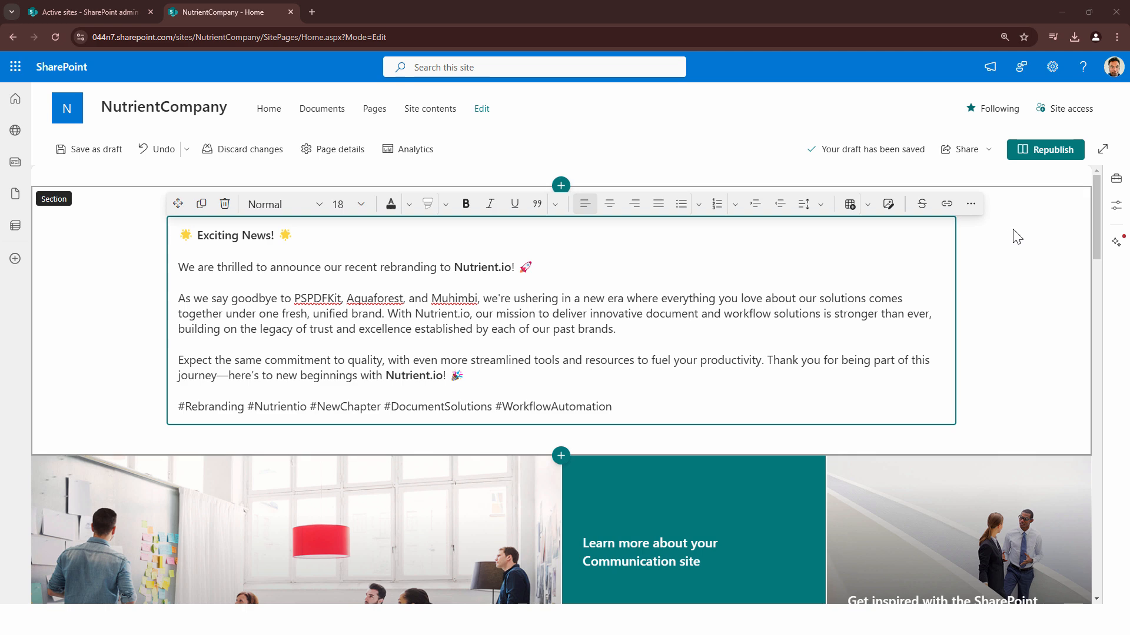
Add an empty one-column section between the rebranding announcement and the hero images
{"action": "scroll", "coordinate": [1014, 235], "scroll_direction": "down", "scroll_amount": 4}
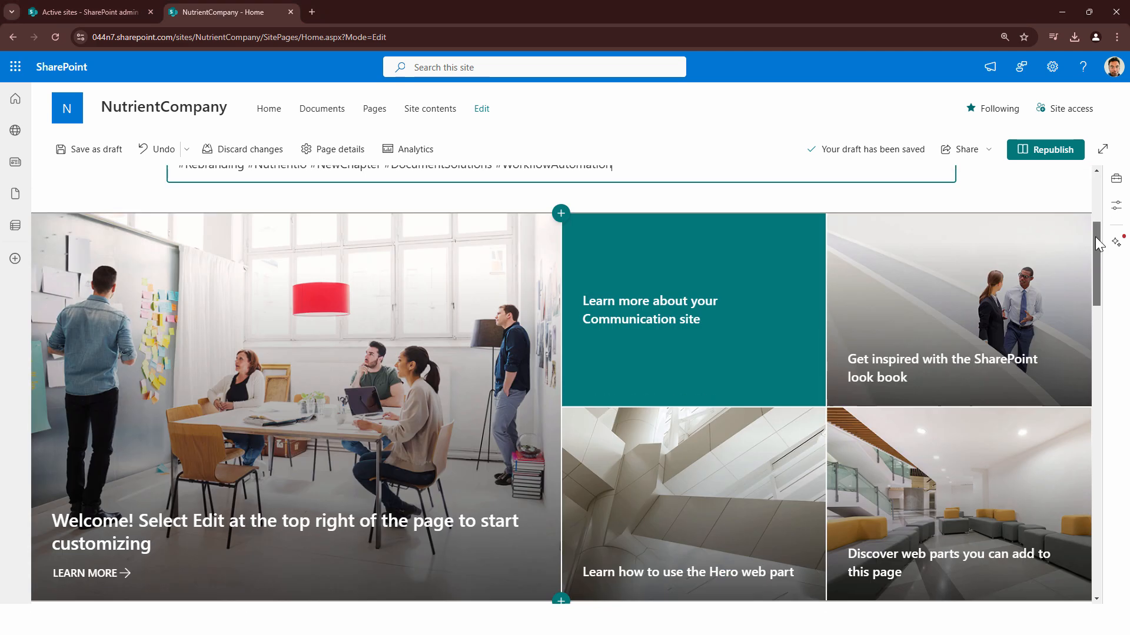
{"action": "left_click", "coordinate": [562, 214]}
{"action": "left_click", "coordinate": [517, 265]}
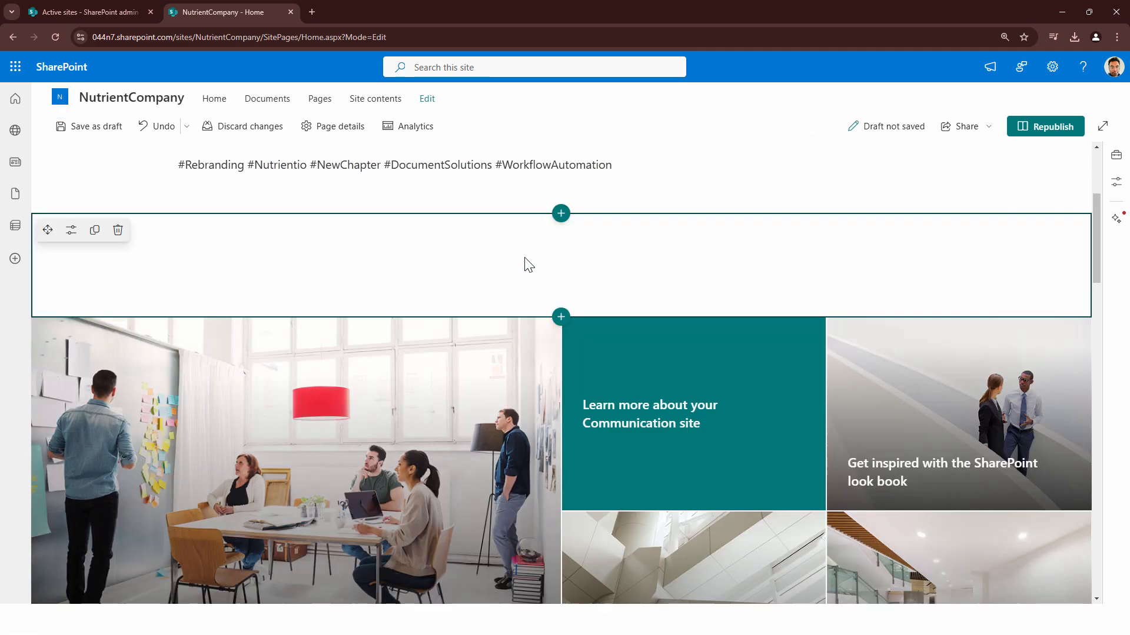
Add a two-column section above the rebranding announcement, at the start of the home page
{"action": "scroll", "coordinate": [993, 229], "scroll_direction": "up", "scroll_amount": 4}
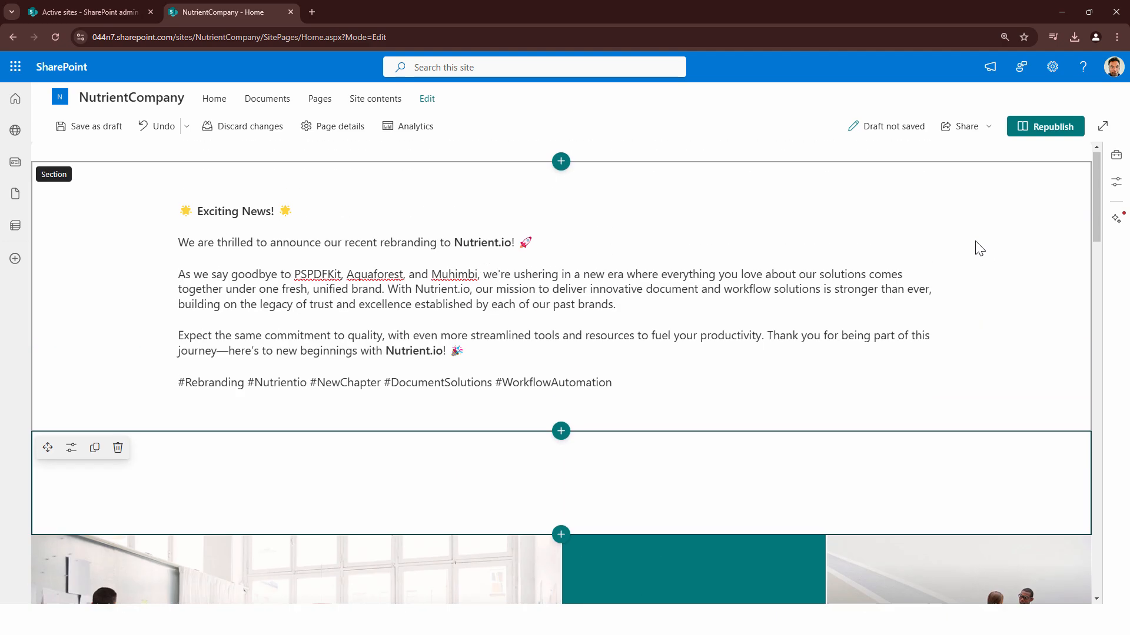
{"action": "left_click", "coordinate": [854, 249]}
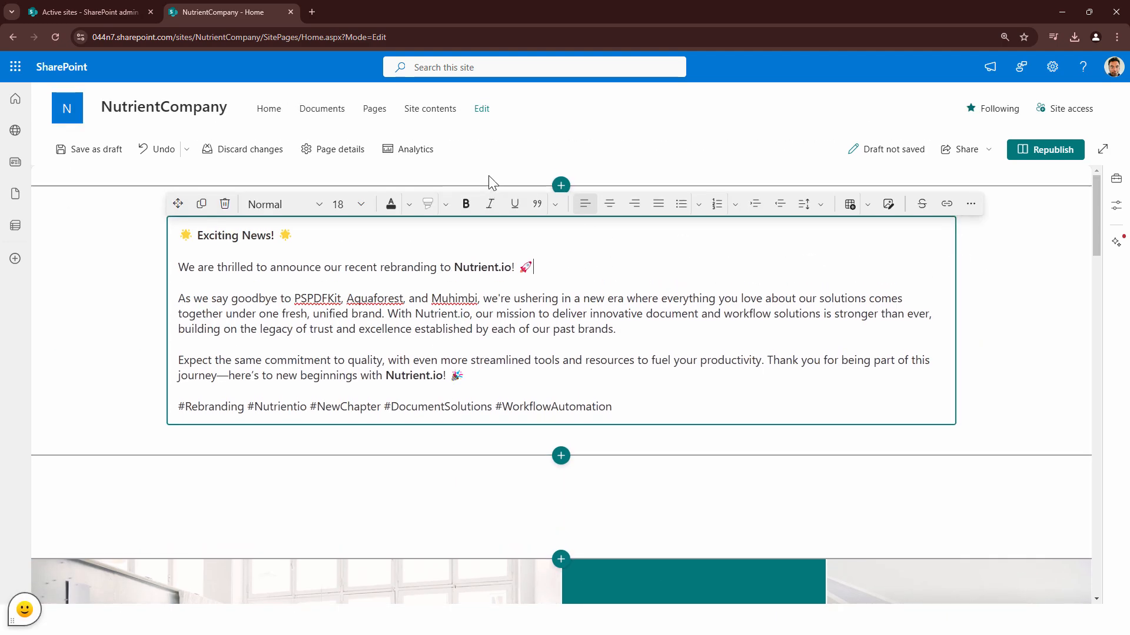
{"action": "left_click", "coordinate": [557, 187]}
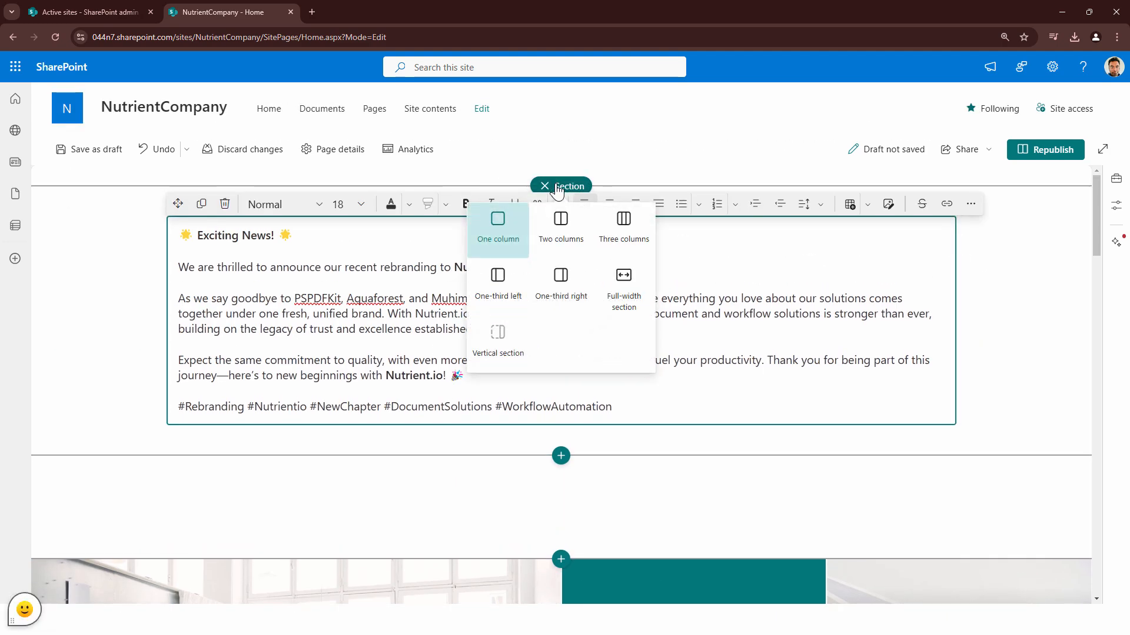
{"action": "left_click", "coordinate": [569, 227]}
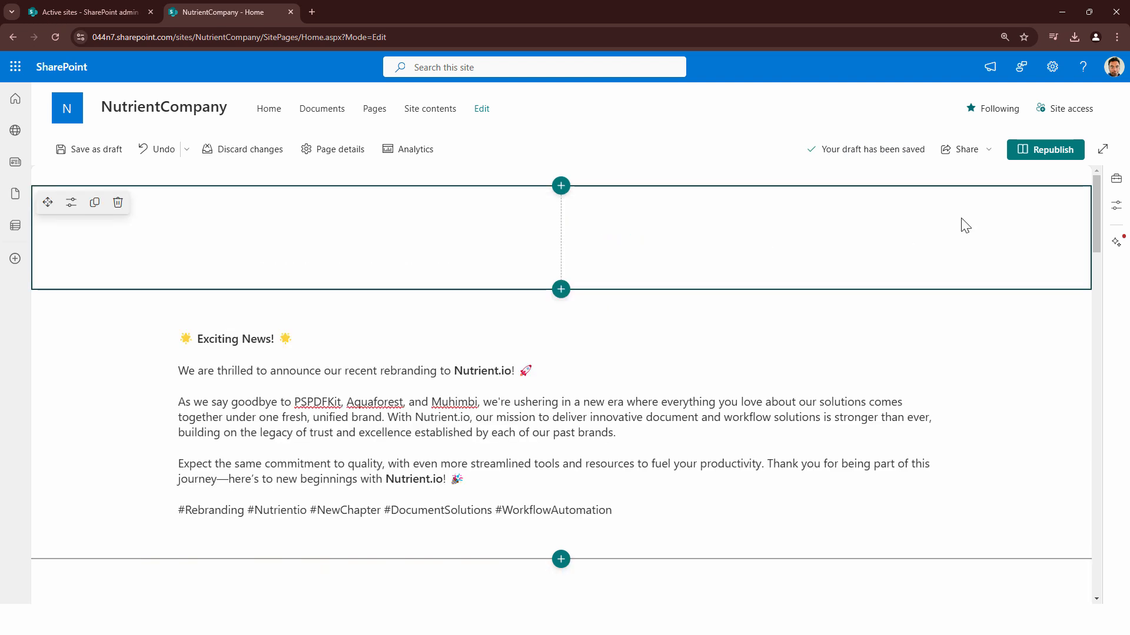
Clear the announcement text from the full-width Text web part and delete the section that contains it
{"action": "left_click", "coordinate": [730, 400]}
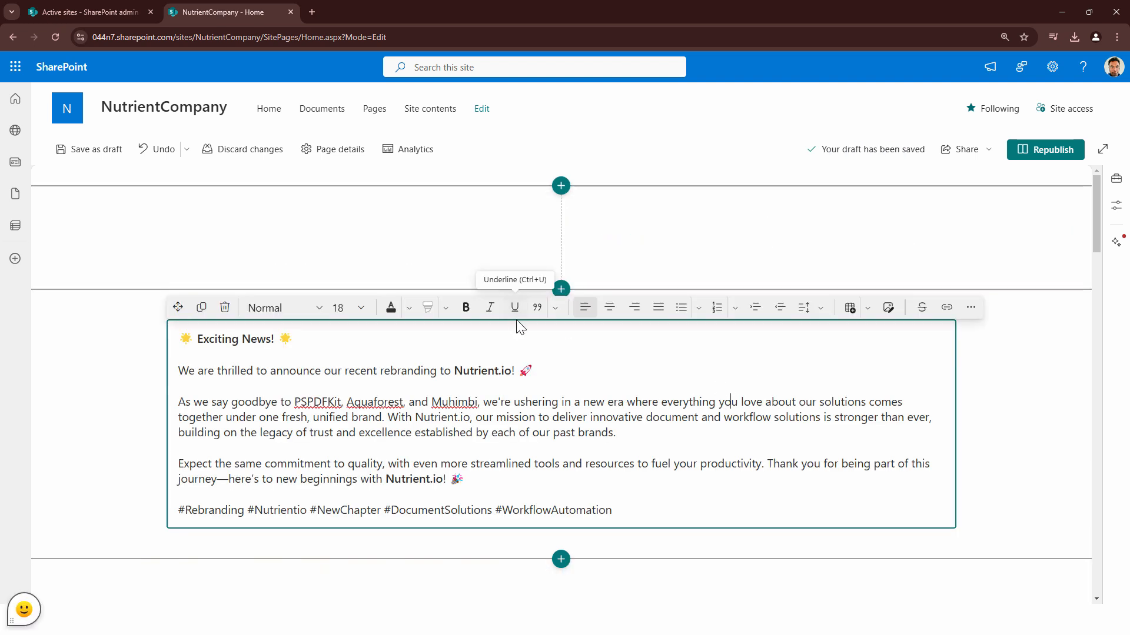
{"action": "left_click_drag", "start_coordinate": [384, 220], "coordinate": [380, 215]}
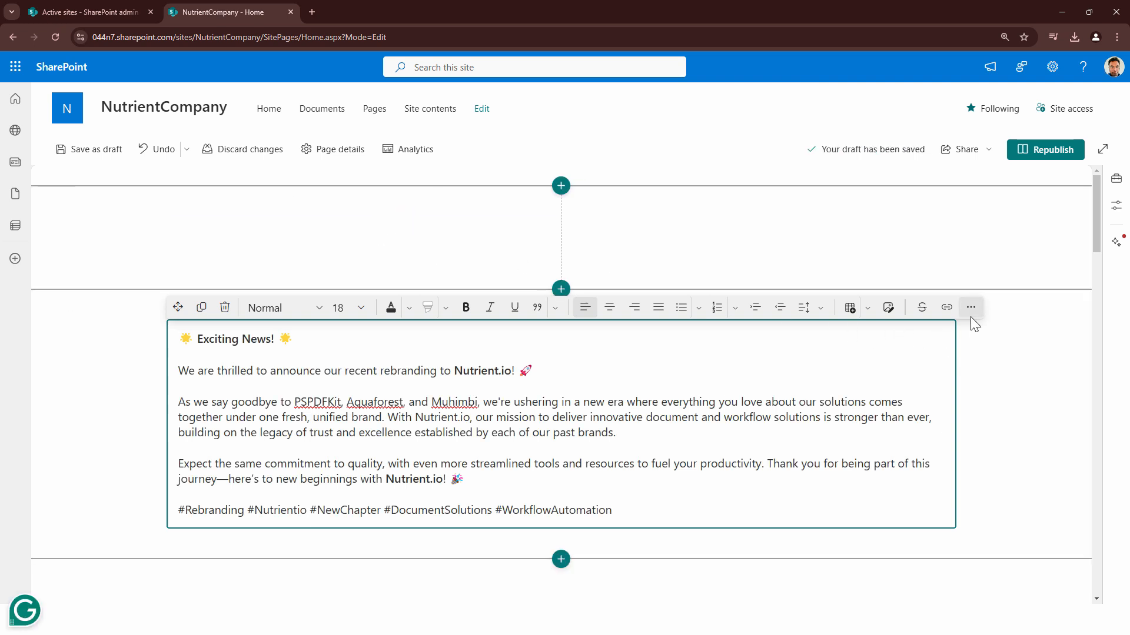
{"action": "key", "text": "ctrl+a"}
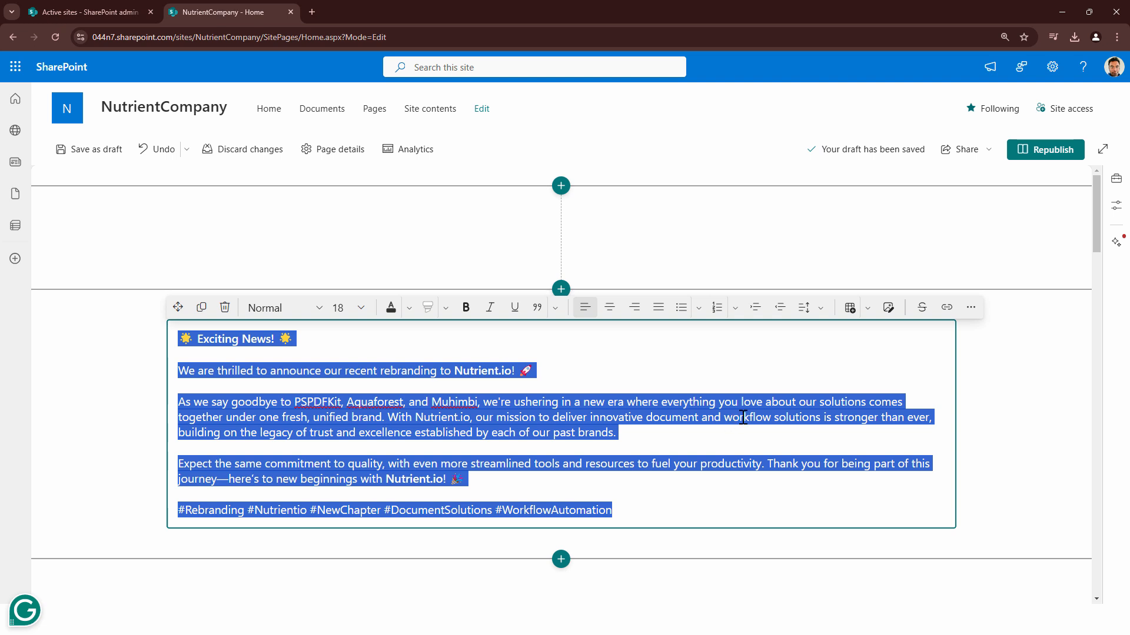
{"action": "key", "text": "Delete"}
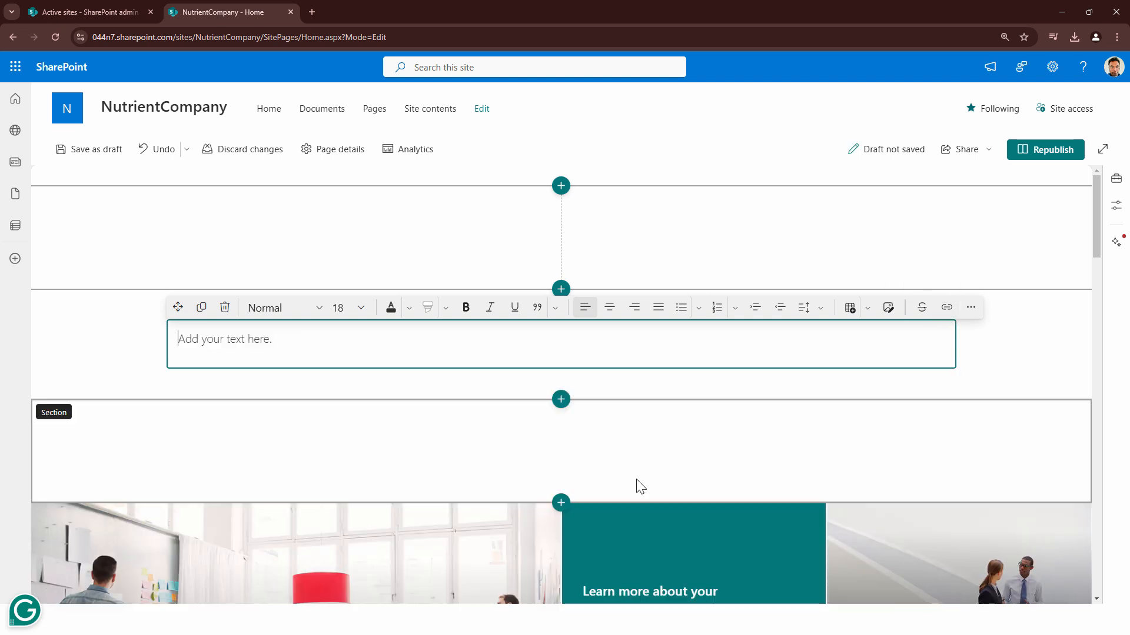
{"action": "left_click", "coordinate": [960, 399]}
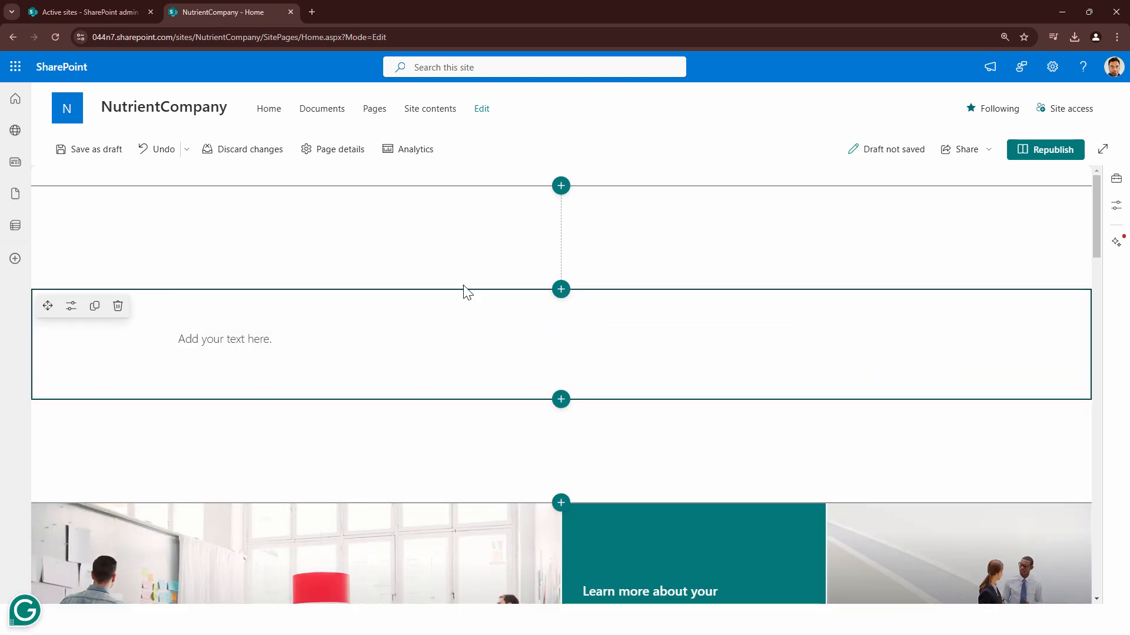
{"action": "left_click", "coordinate": [117, 307]}
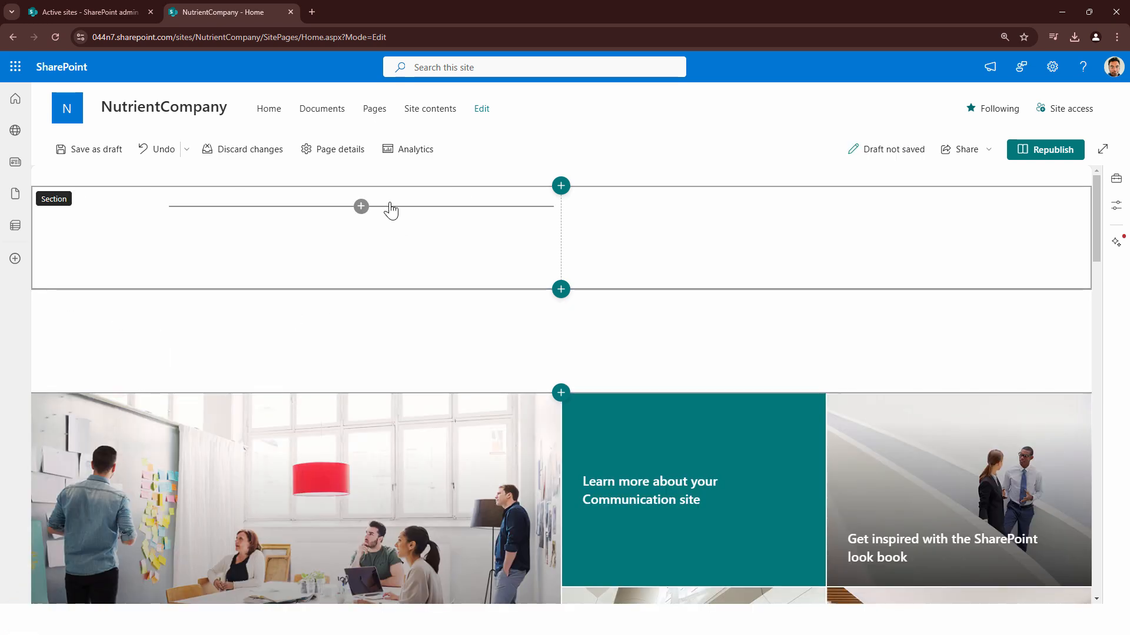
Add a Text web part to the first column of the two-column section and paste the Nutrient.io rebranding announcement
{"action": "left_click", "coordinate": [362, 206]}
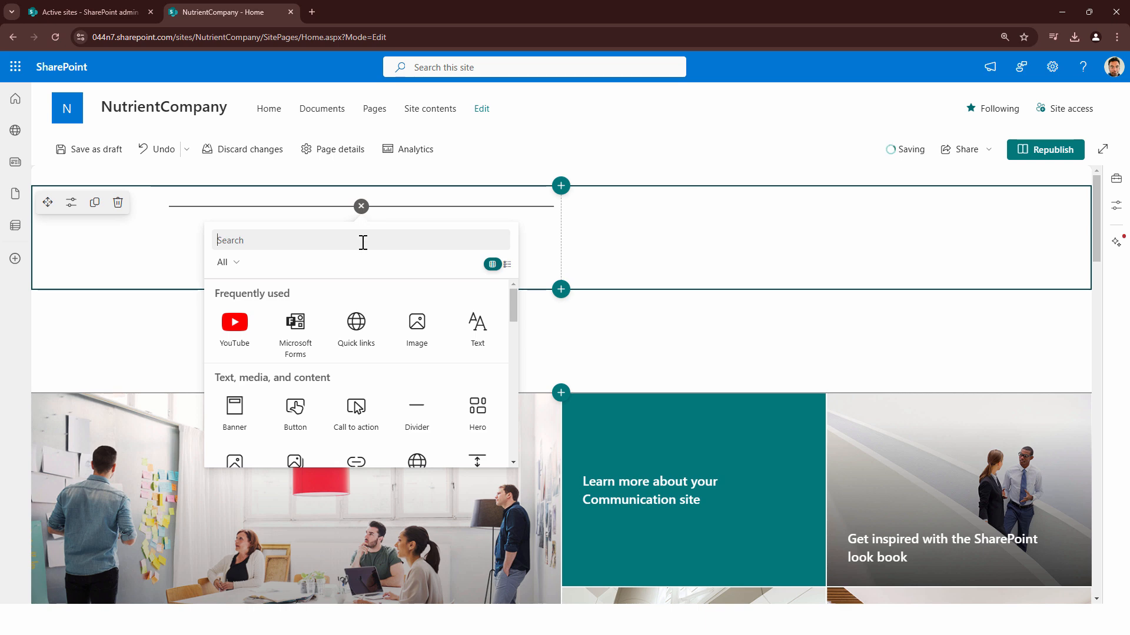
{"action": "left_click", "coordinate": [473, 322]}
{"action": "type", "text": "☀️ Exciting News! ☀️  We are thrilled to announce our recent rebranding to Nutrient.io! 🚀  As we say goodbye to PSPDFKit, Aquaforest, and Muhimbi, we're ushering in a new era where everything you love about our solutions comes together under one fresh, unified brand. With Nutrient.io, our mission to deliver innovative document and workflow solutions is stronger than ever, building on the legacy of trust and excellence established by each of our past brands.  Expect the same commitment to quality, with even more streamlined tools and resources to fuel your productivity. Thank you for being part of this journey—here's to new beginnings with Nutrient.io! 🎉  #Rebranding #Nutrientio #NewChapter #DocumentSolutions #WorkflowAutomation"}
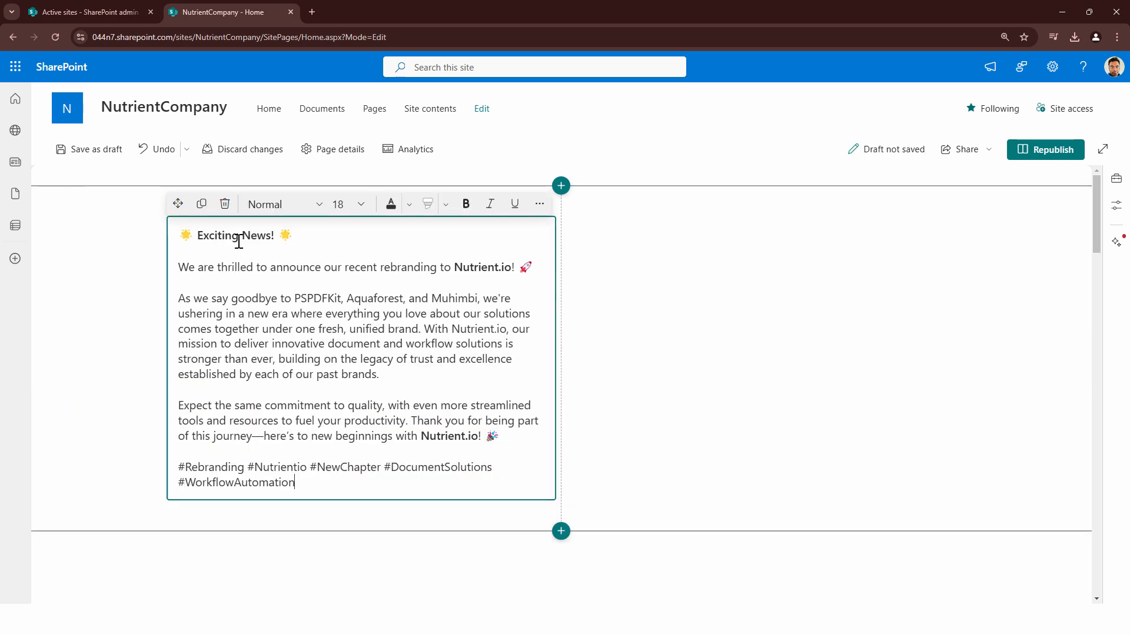
{"action": "left_click", "coordinate": [826, 257]}
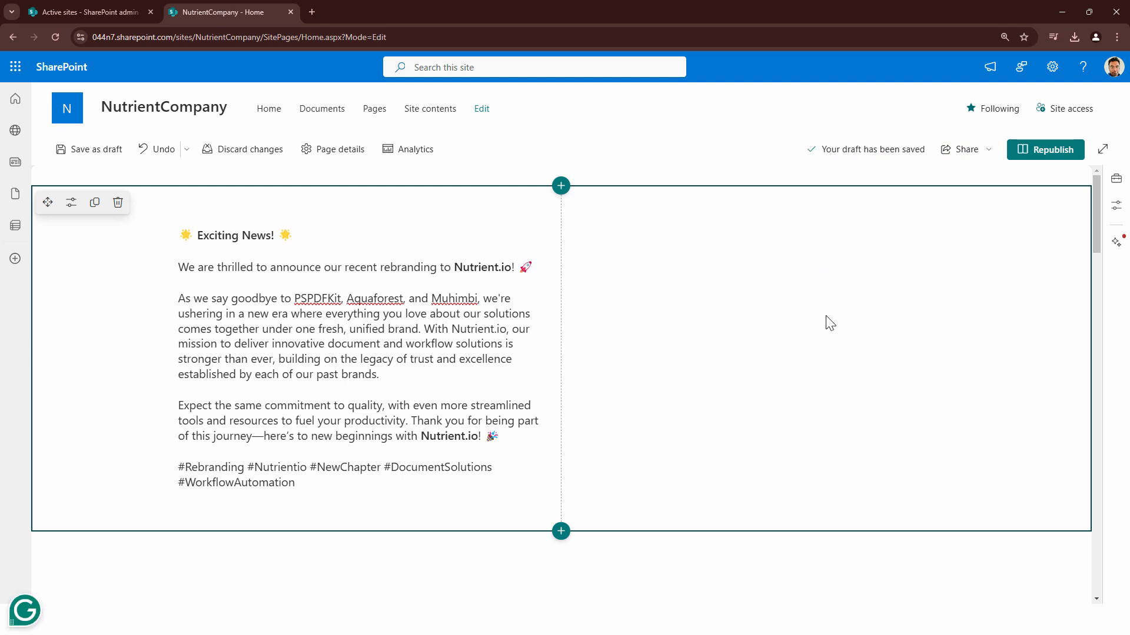
{"action": "left_click", "coordinate": [562, 187]}
{"action": "left_click", "coordinate": [984, 297]}
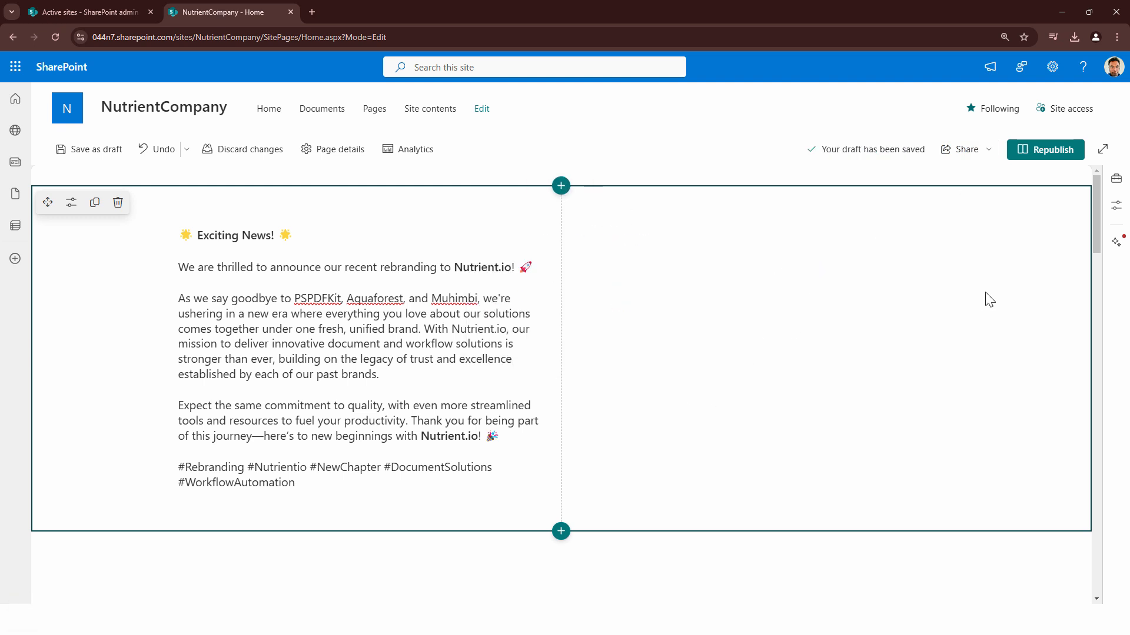
{"action": "left_click", "coordinate": [761, 206]}
{"action": "left_click", "coordinate": [635, 325]}
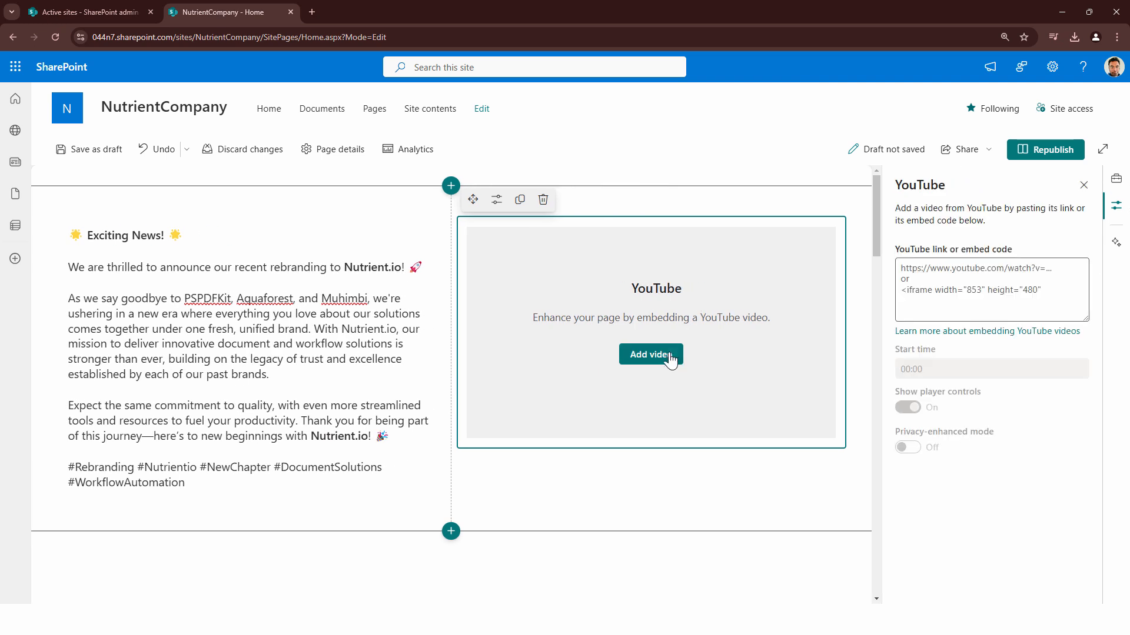
{"action": "left_click", "coordinate": [1019, 311]}
{"action": "key", "text": "ctrl+v"}
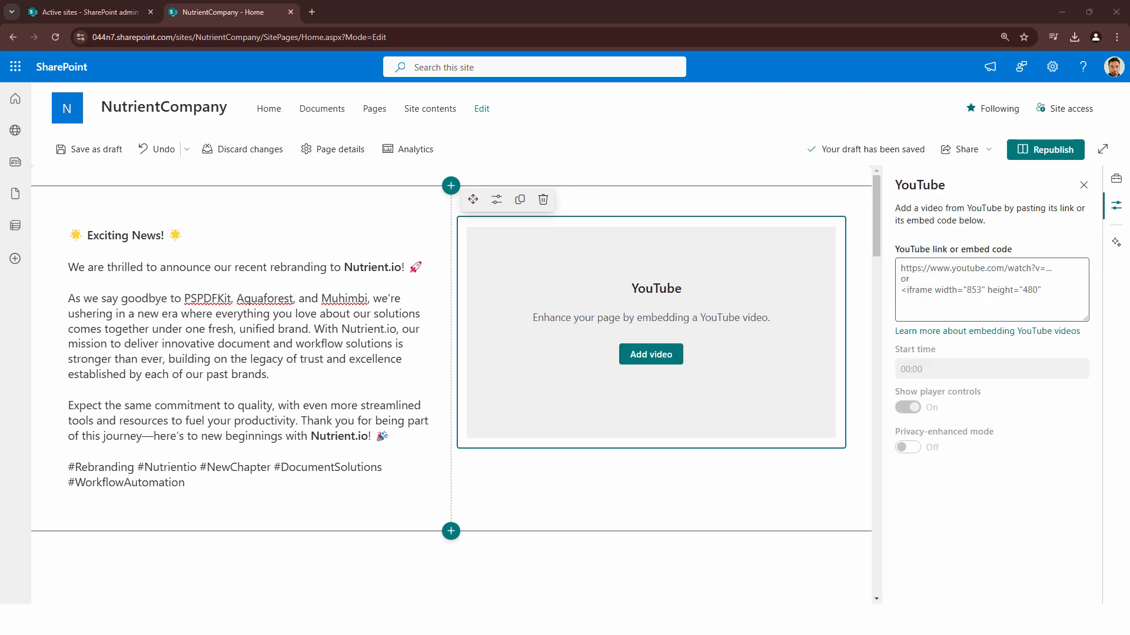
{"action": "left_click", "coordinate": [973, 283]}
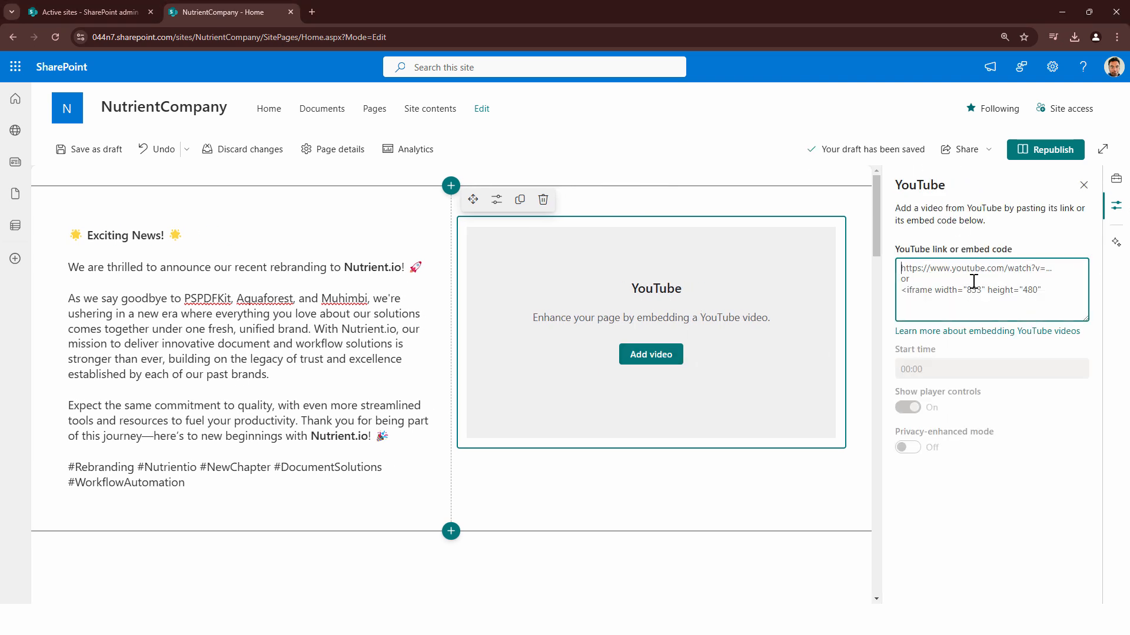
{"action": "type", "text": "https://youtu.be/4HEXvrTYpYA"}
{"action": "left_click", "coordinate": [675, 359]}
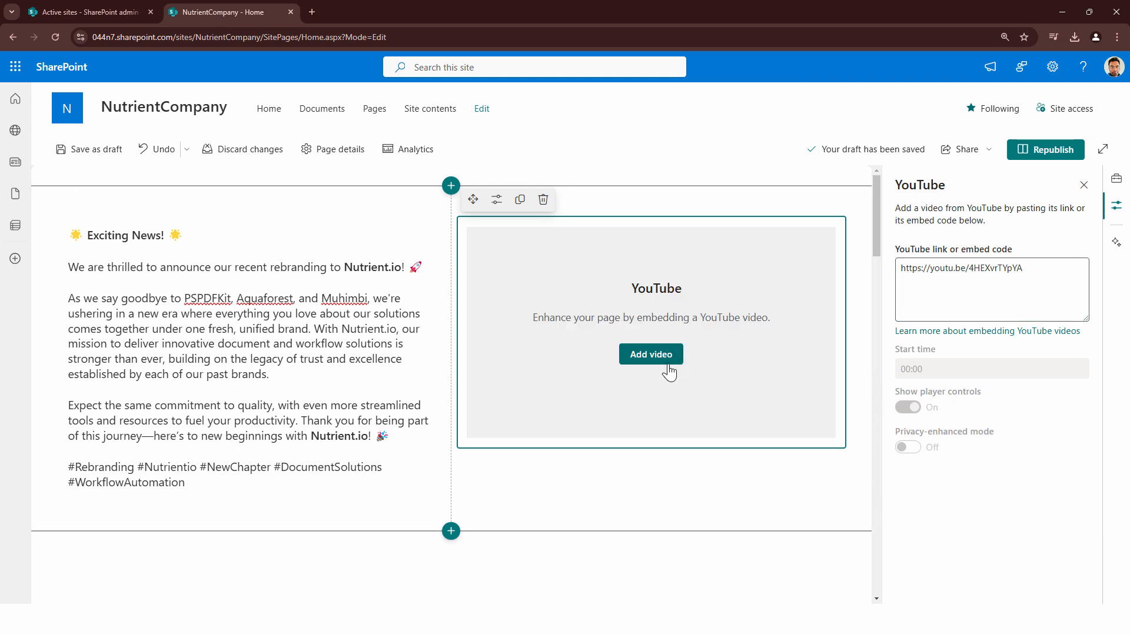
{"action": "left_click", "coordinate": [1013, 293]}
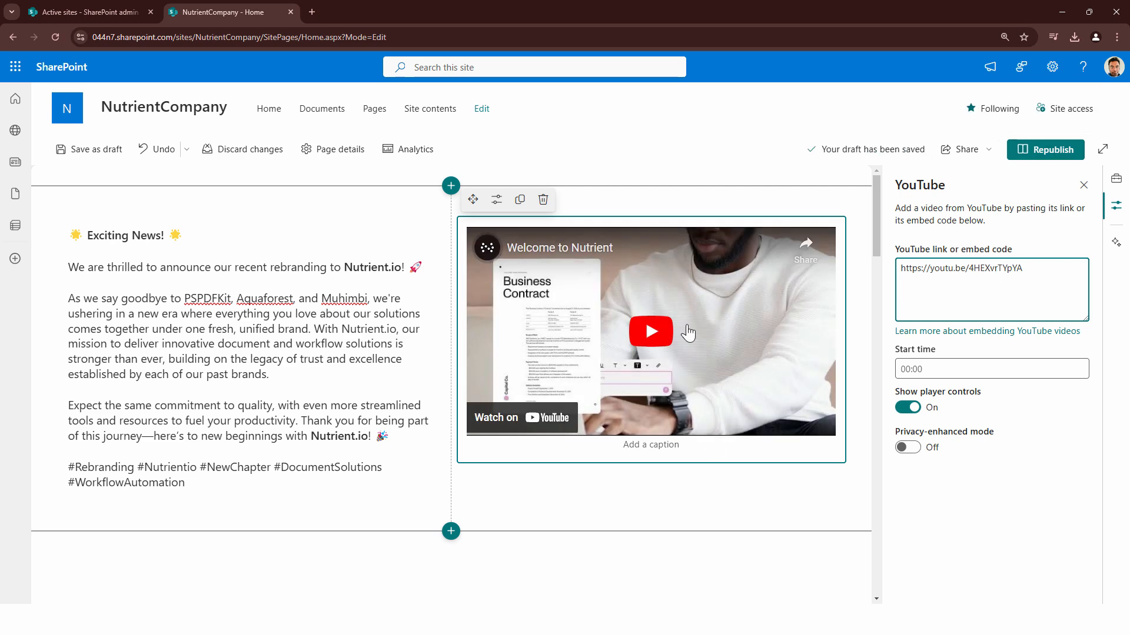
Add a Microsoft Forms web part to the empty section above the hero and create a new form named Feedback
{"action": "scroll", "coordinate": [687, 333], "scroll_direction": "down", "scroll_amount": 4}
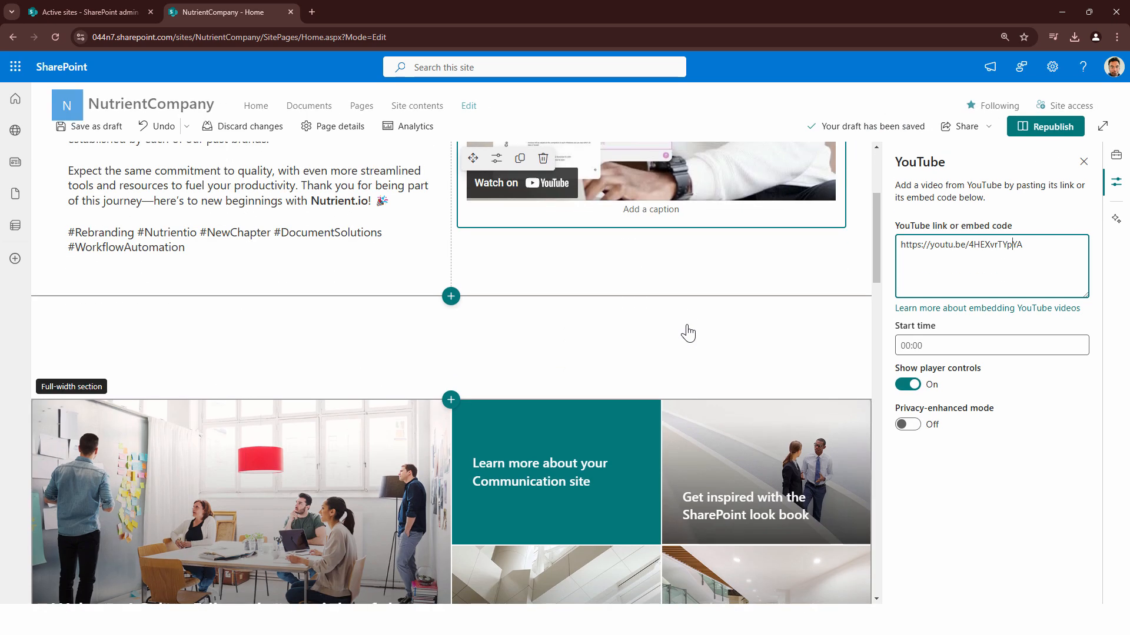
{"action": "left_click", "coordinate": [452, 323]}
{"action": "left_click", "coordinate": [452, 319]}
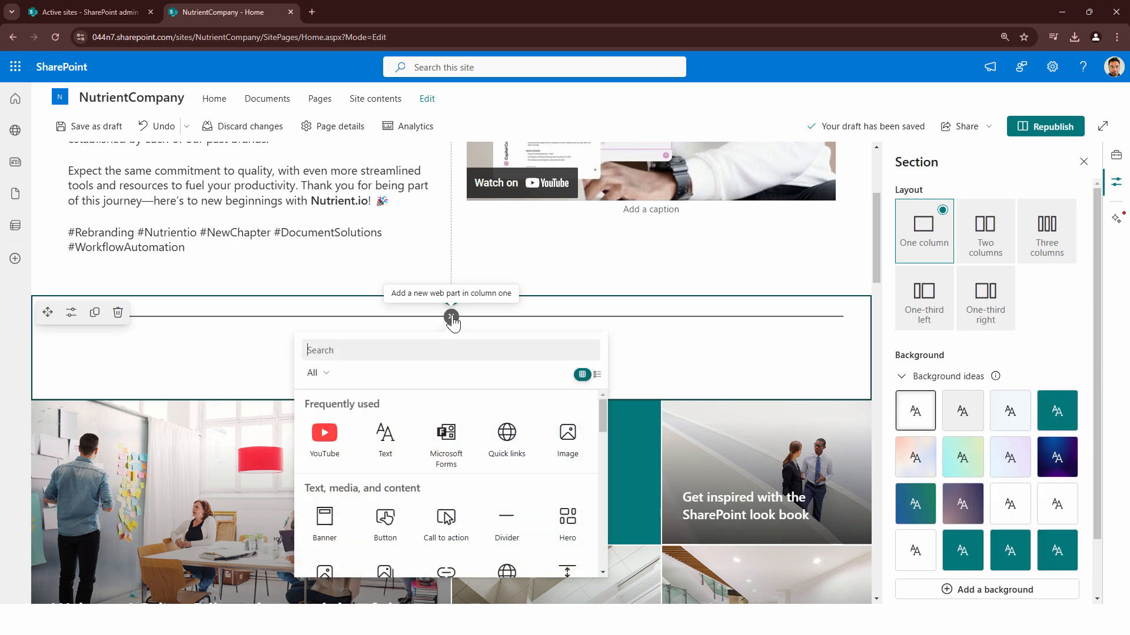
{"action": "left_click", "coordinate": [451, 442]}
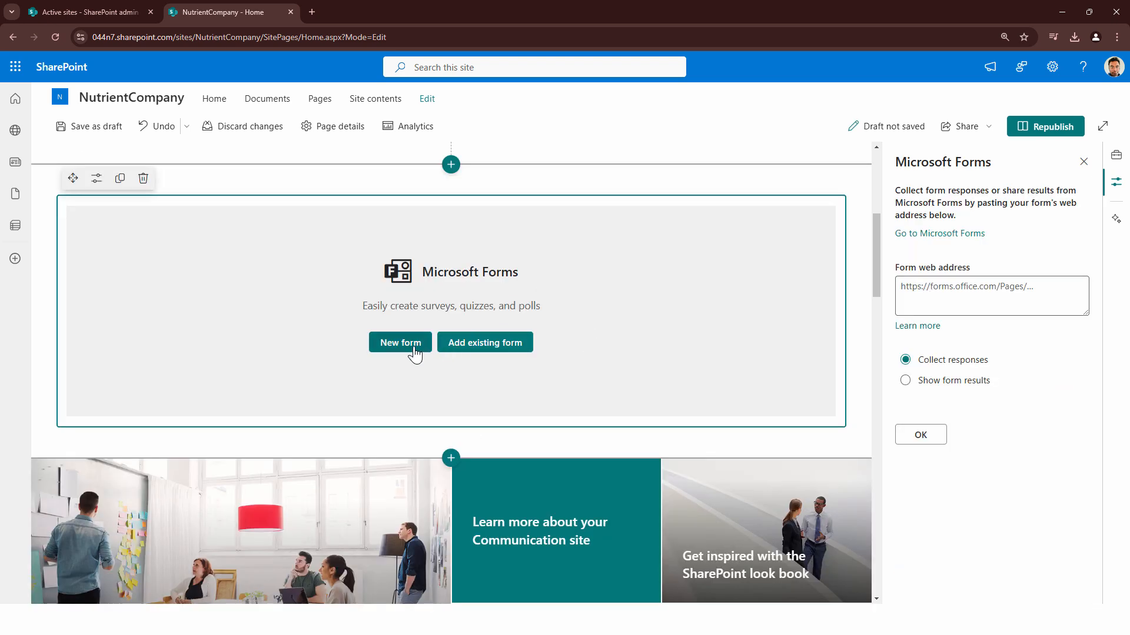
{"action": "left_click", "coordinate": [414, 350]}
{"action": "left_click", "coordinate": [1011, 254]}
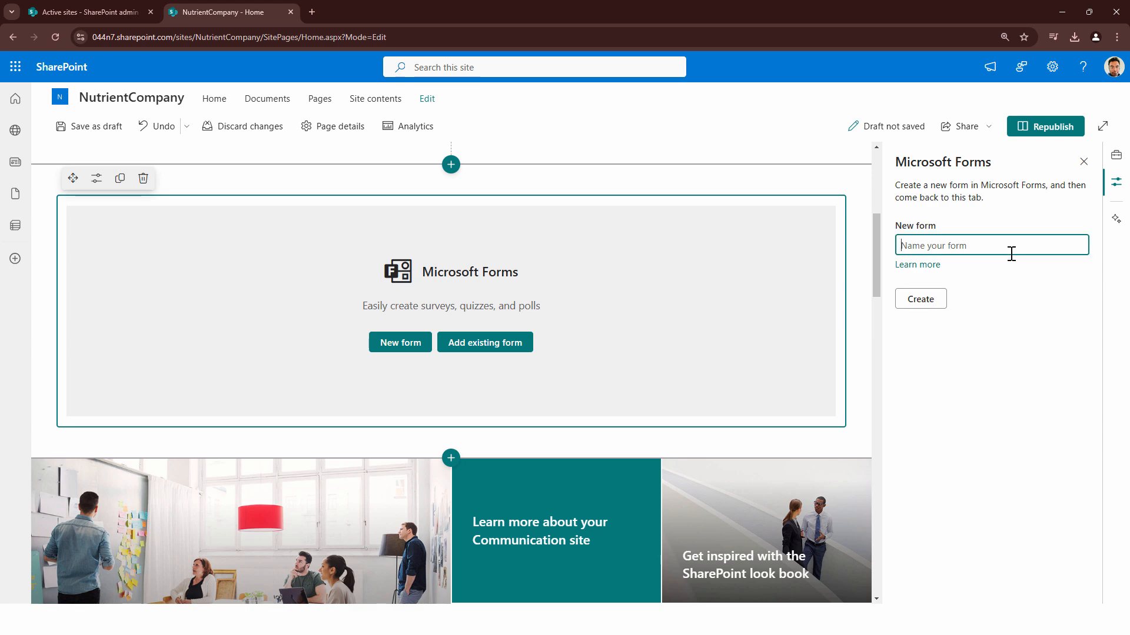
{"action": "type", "text": "Feedback"}
{"action": "left_click", "coordinate": [936, 310]}
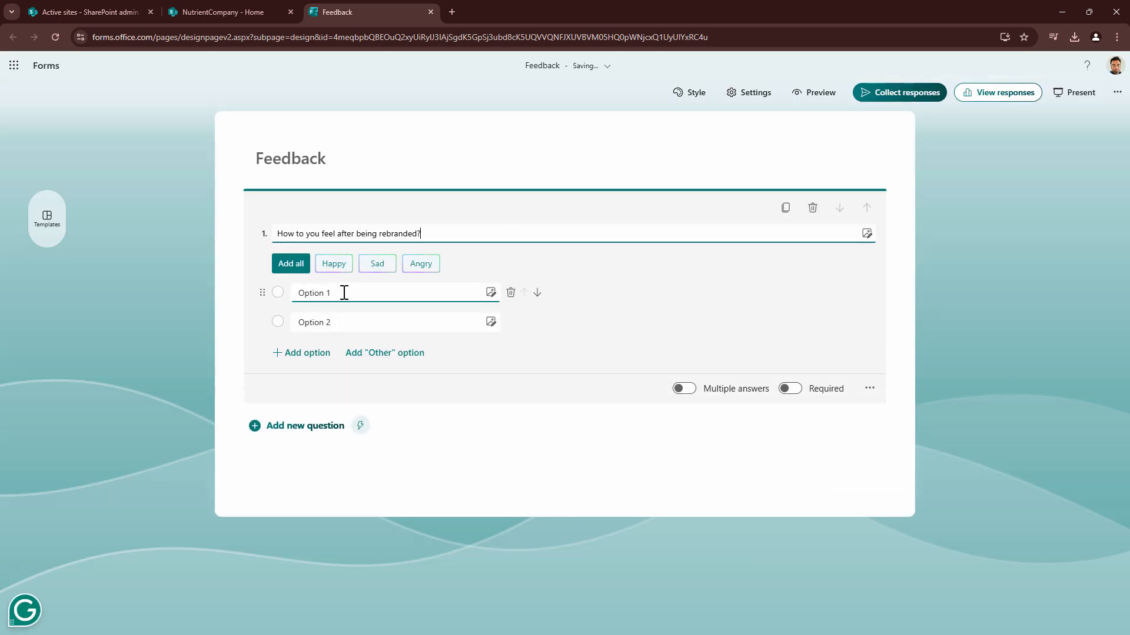
Add the suggested answers Happy, Sad and Angry to the question "How to you feel after being rebranded?"
{"action": "left_click", "coordinate": [341, 272]}
{"action": "left_click", "coordinate": [330, 270]}
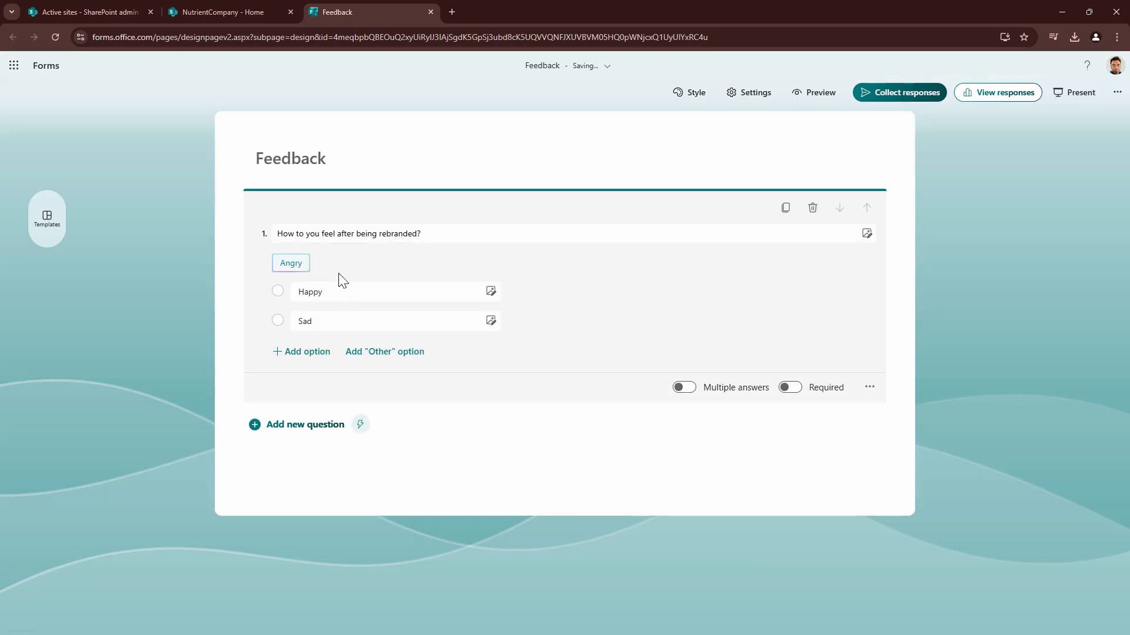
{"action": "left_click", "coordinate": [297, 266]}
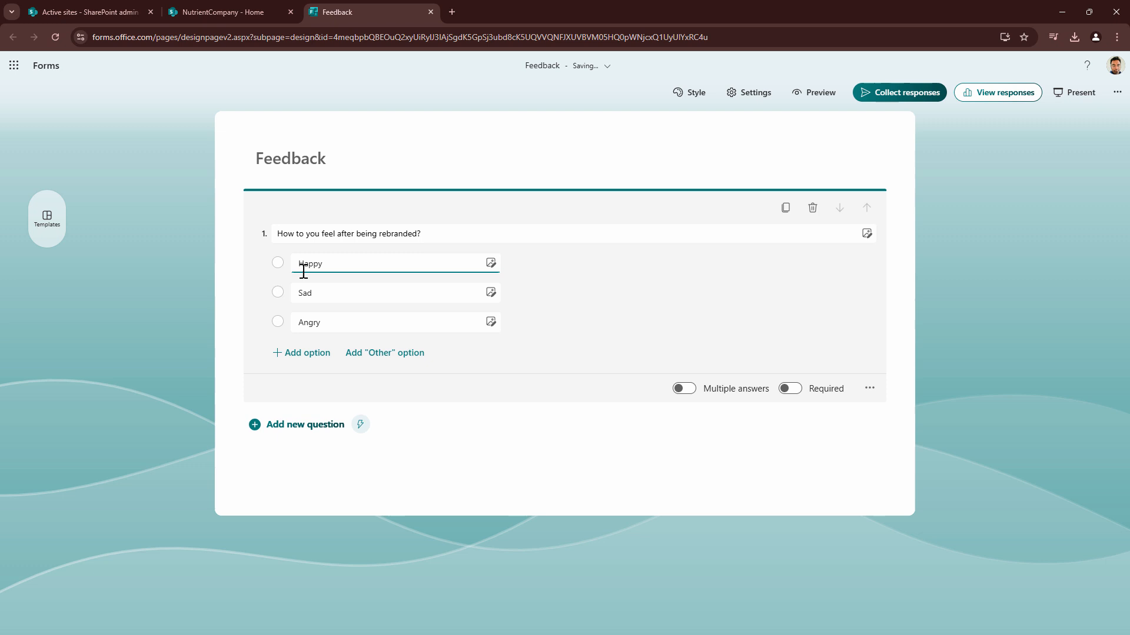
Add a text question titled Comment to the Feedback form
{"action": "left_click", "coordinate": [327, 429]}
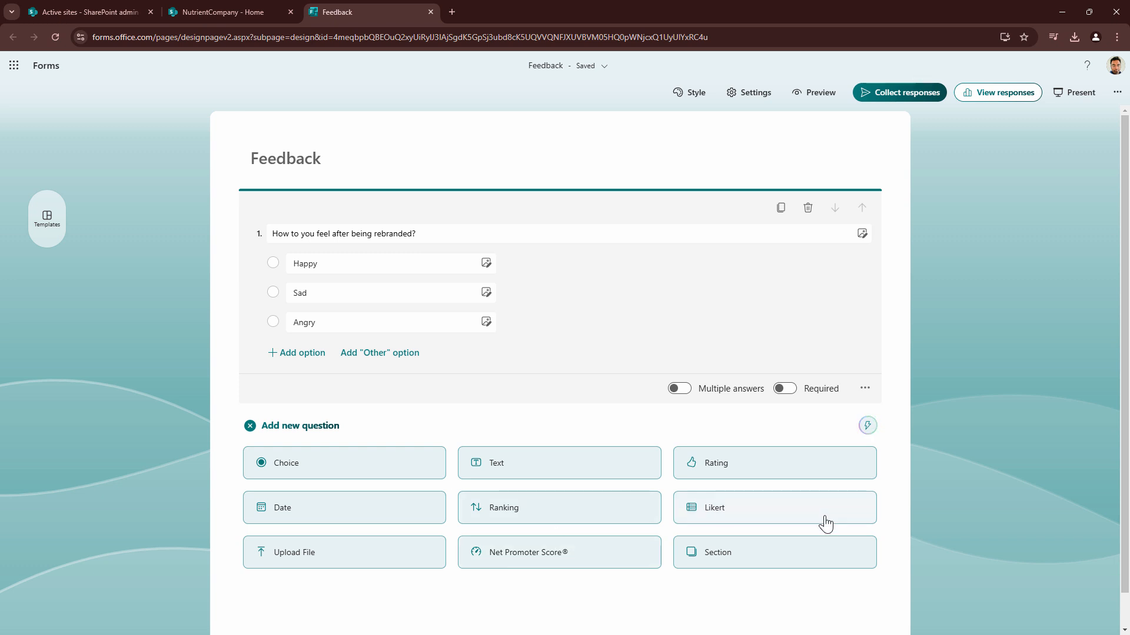
{"action": "left_click", "coordinate": [501, 464]}
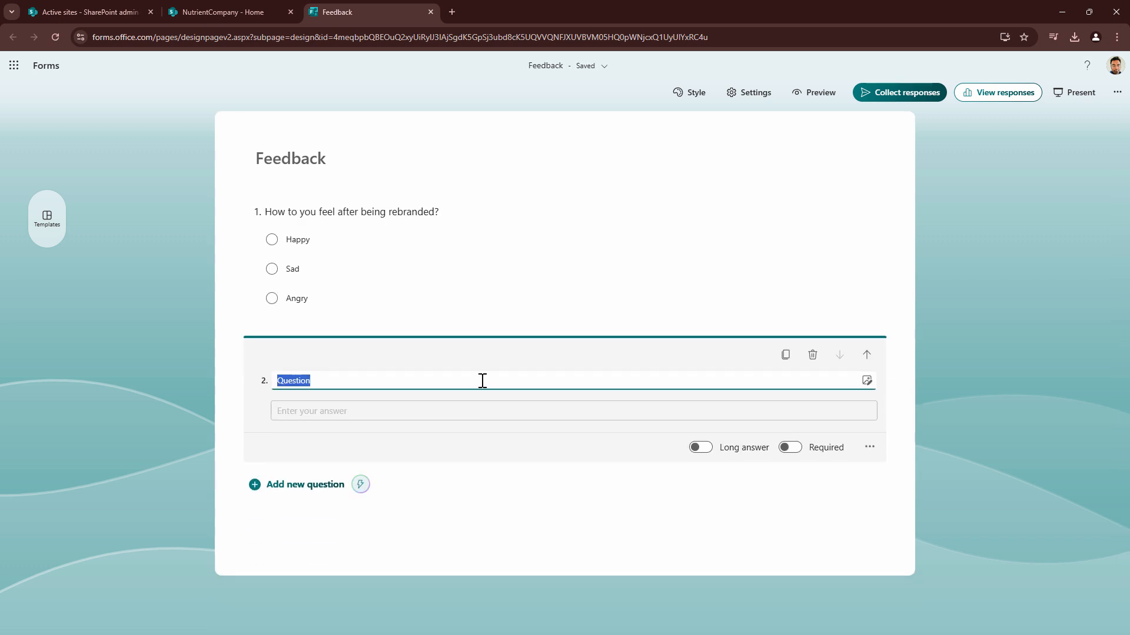
{"action": "type", "text": "Comment"}
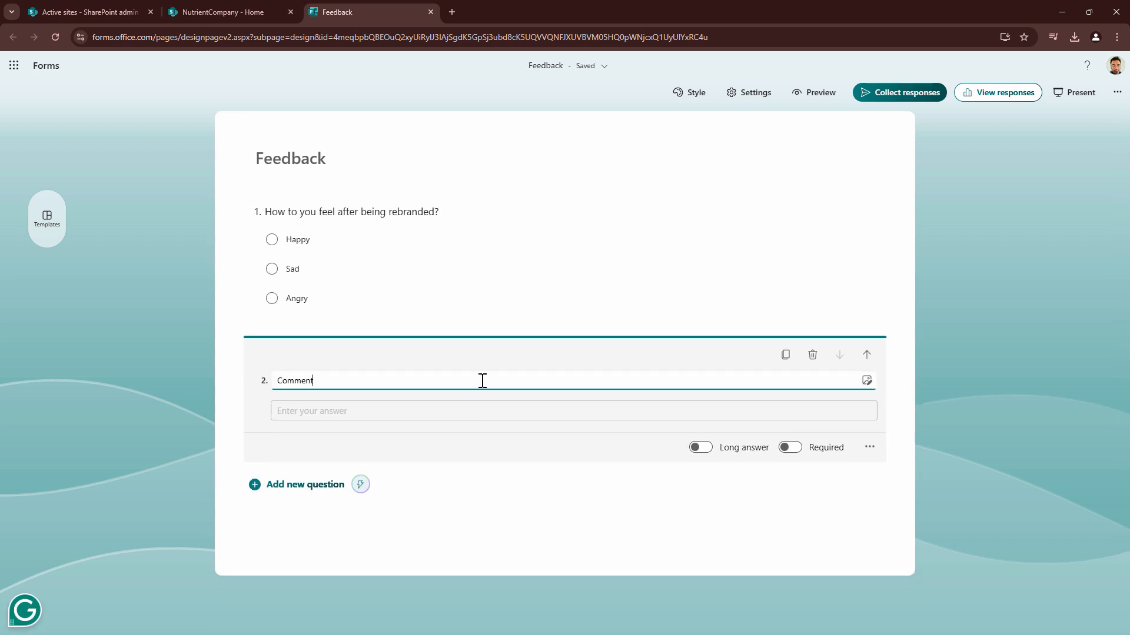
{"action": "type", "text": "s please"}
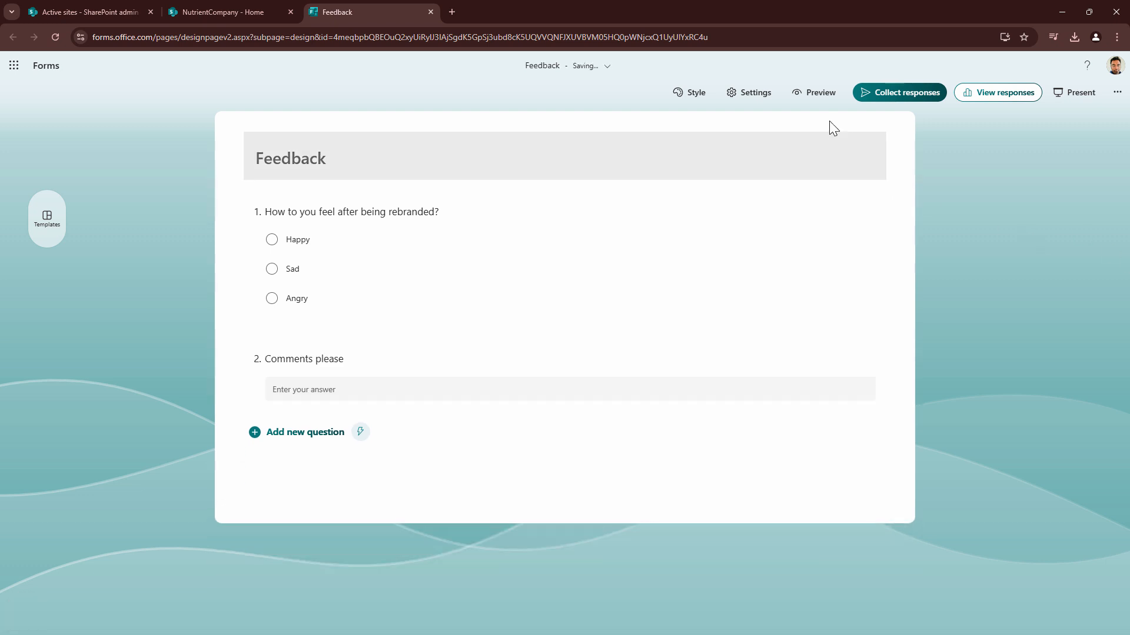
Complete the second question's title as "Comments please" and preview the Feedback form
{"action": "left_click", "coordinate": [801, 94]}
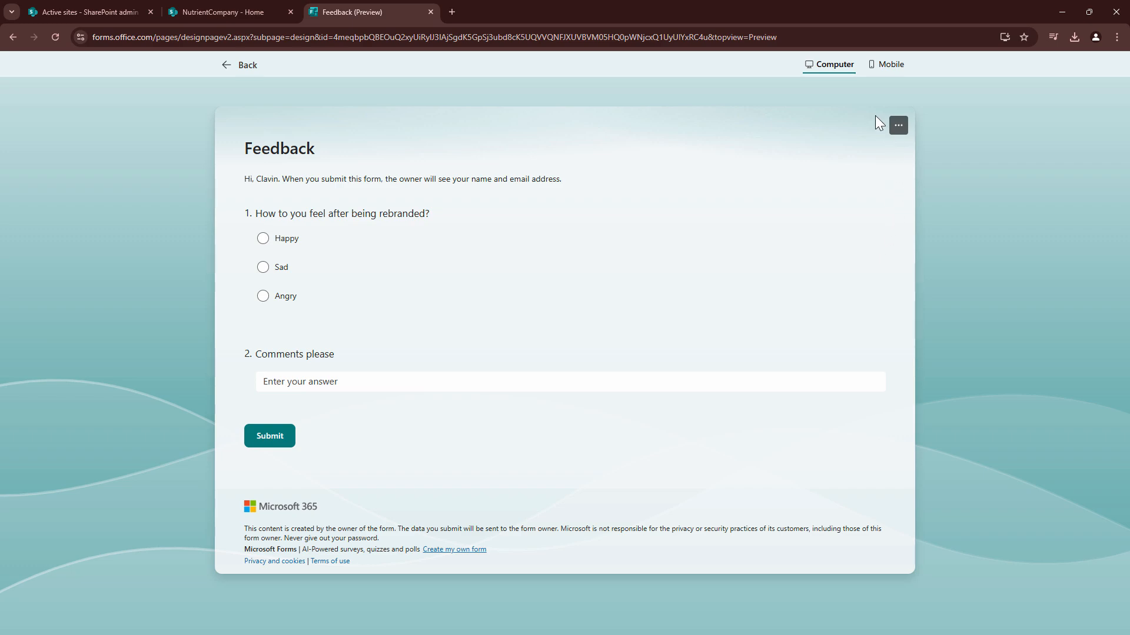
Delete the Microsoft Forms web part that does not load from the home page and add a one-column section below the announcement
{"action": "left_click", "coordinate": [199, 7]}
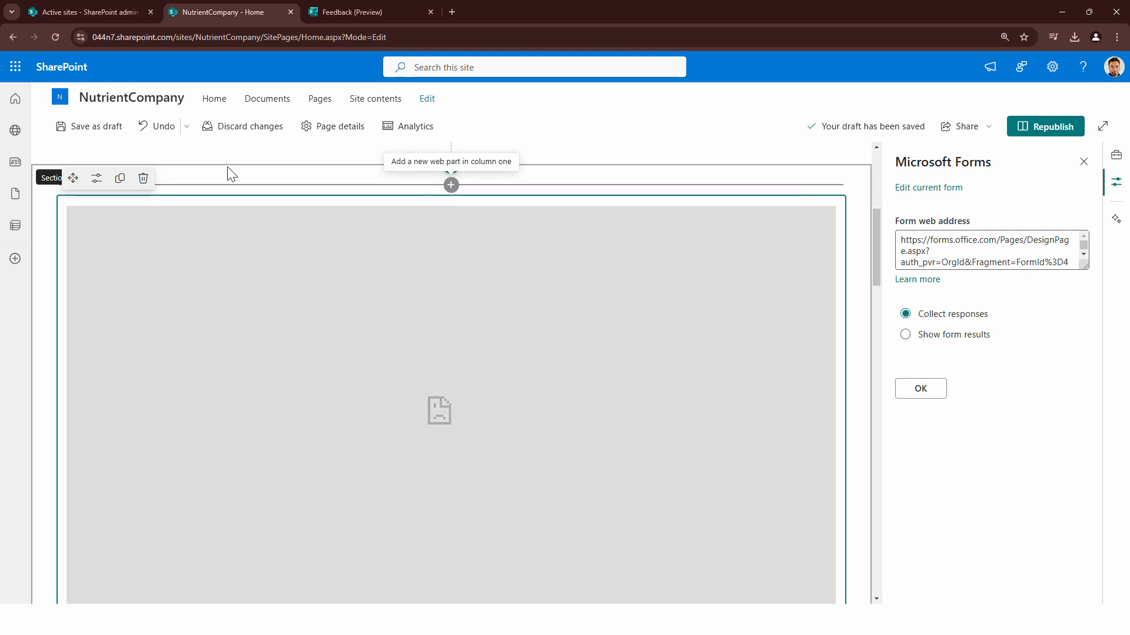
{"action": "left_click", "coordinate": [143, 178]}
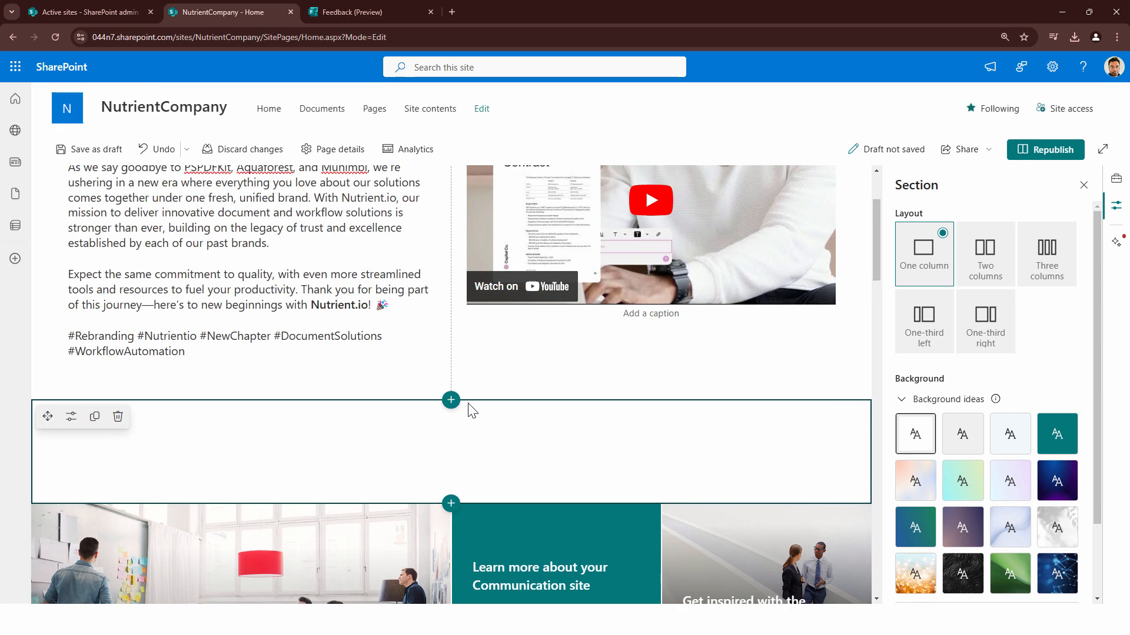
{"action": "left_click", "coordinate": [453, 400]}
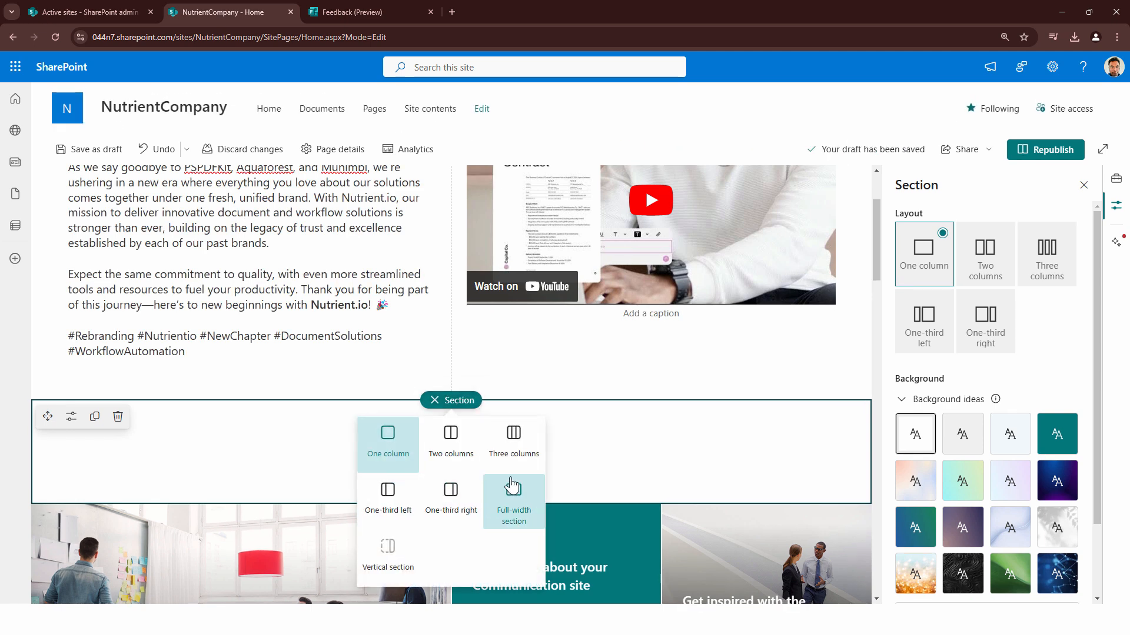
{"action": "left_click", "coordinate": [409, 446]}
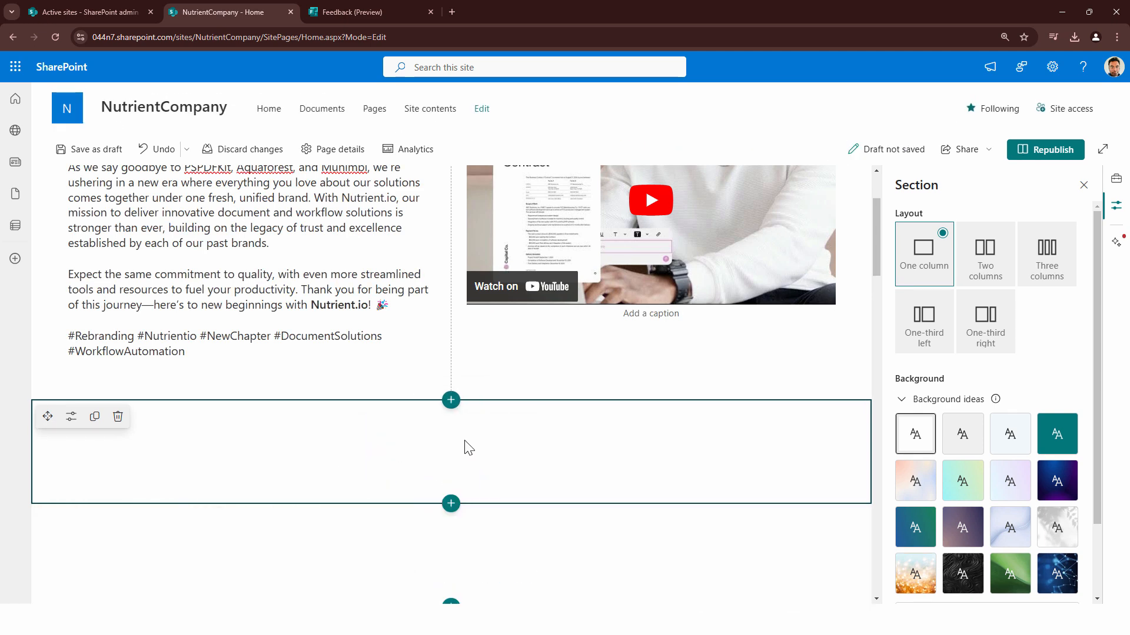
{"action": "left_click", "coordinate": [453, 401]}
{"action": "left_click", "coordinate": [643, 466]}
Add a Microsoft Forms web part to the empty section directly below the announcement and copy the Feedback form's response link
{"action": "left_click", "coordinate": [451, 420]}
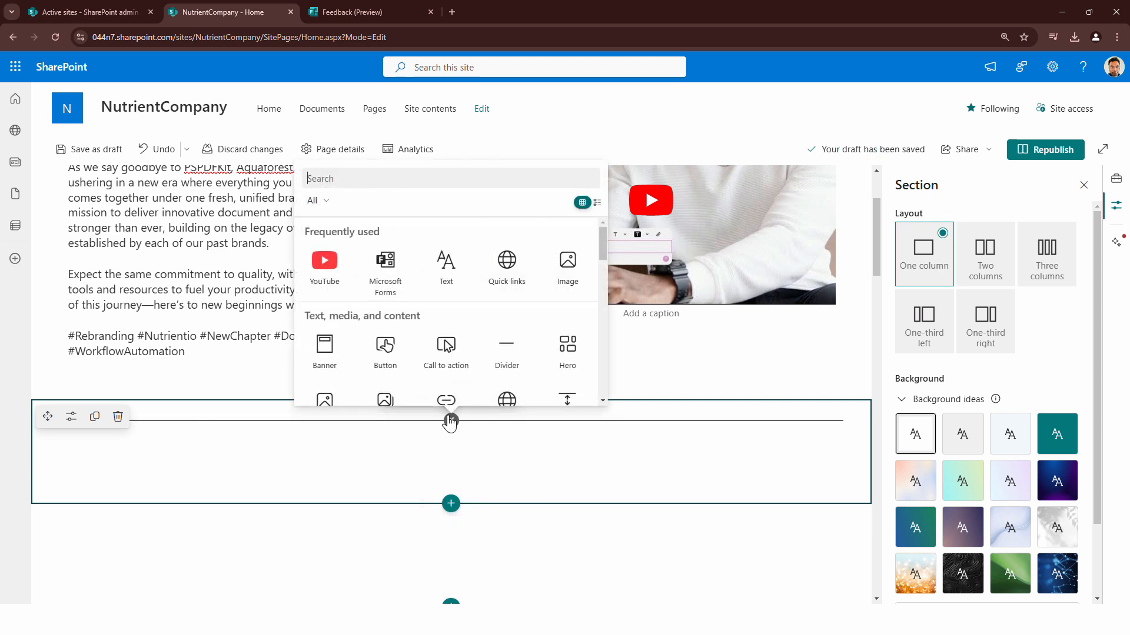
{"action": "left_click", "coordinate": [394, 289]}
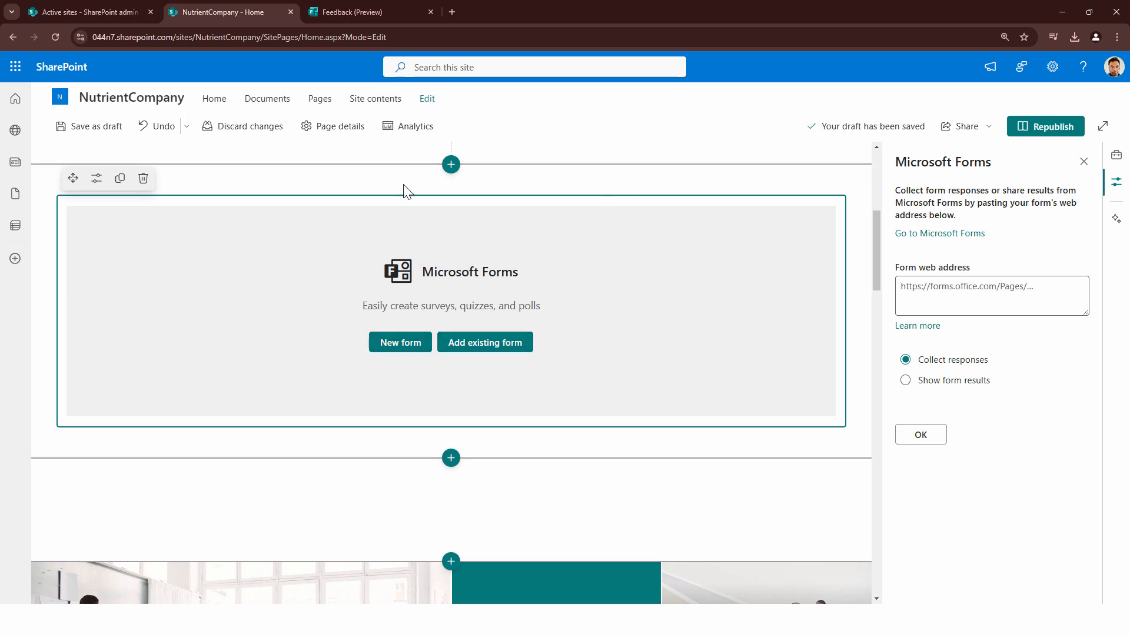
{"action": "left_click", "coordinate": [327, 11]}
{"action": "left_click", "coordinate": [261, 7]}
{"action": "left_click", "coordinate": [412, 12]}
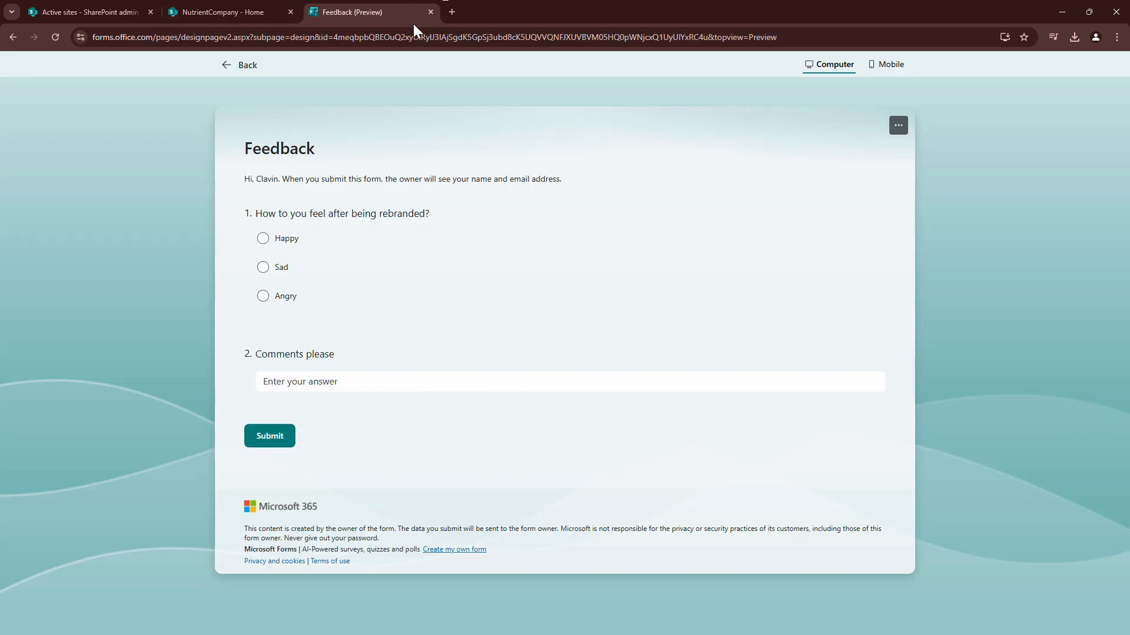
{"action": "left_click", "coordinate": [217, 69]}
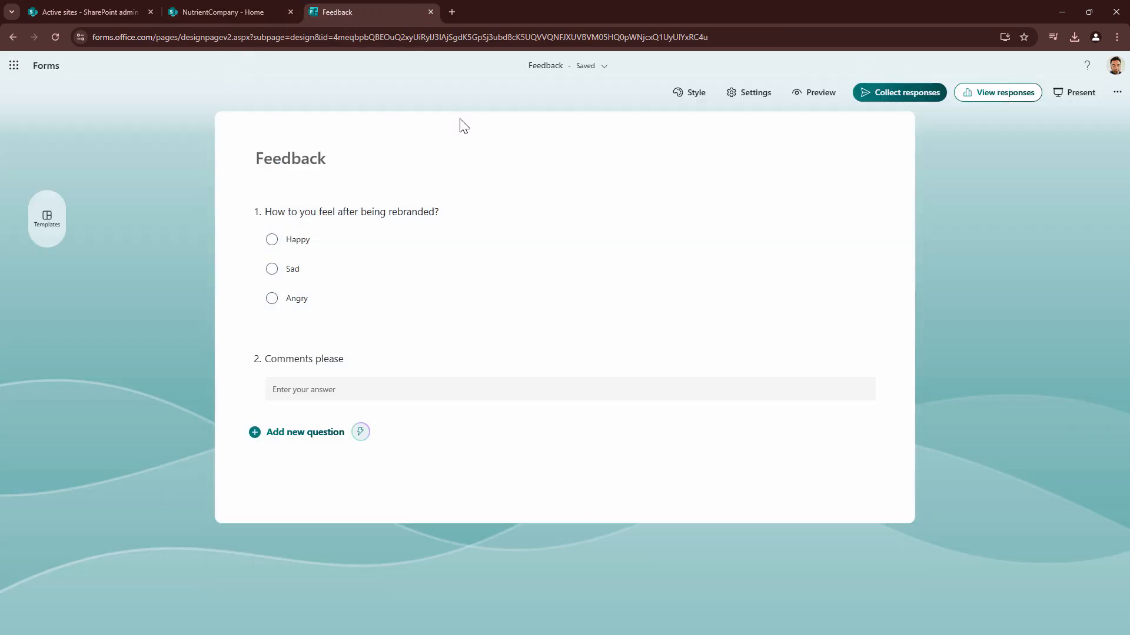
{"action": "left_click", "coordinate": [898, 93]}
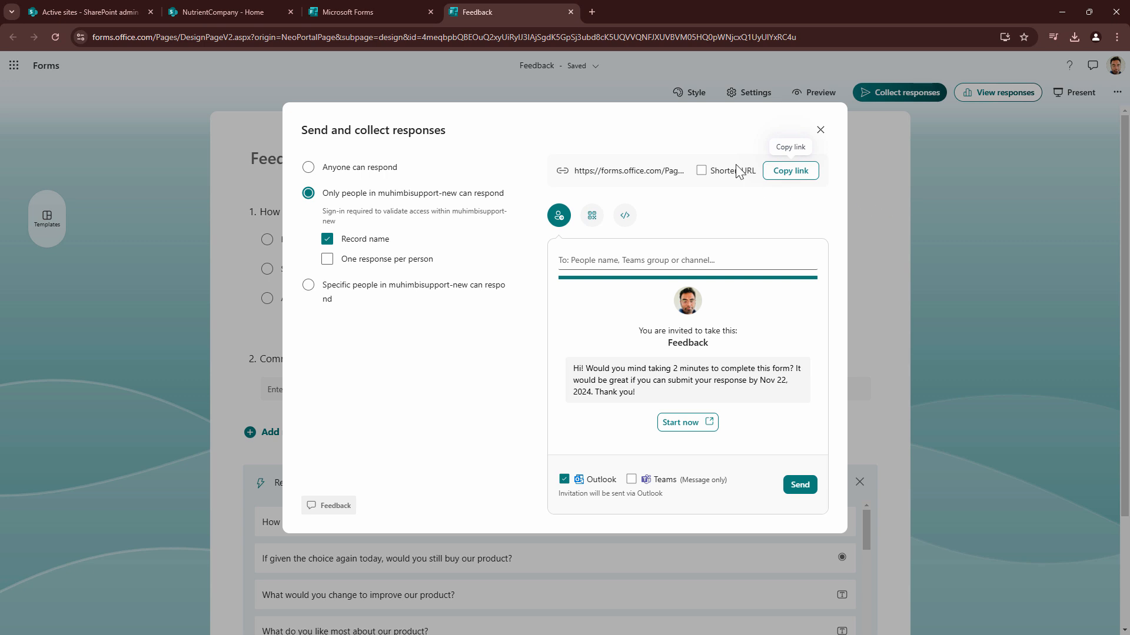
{"action": "left_click", "coordinate": [782, 174]}
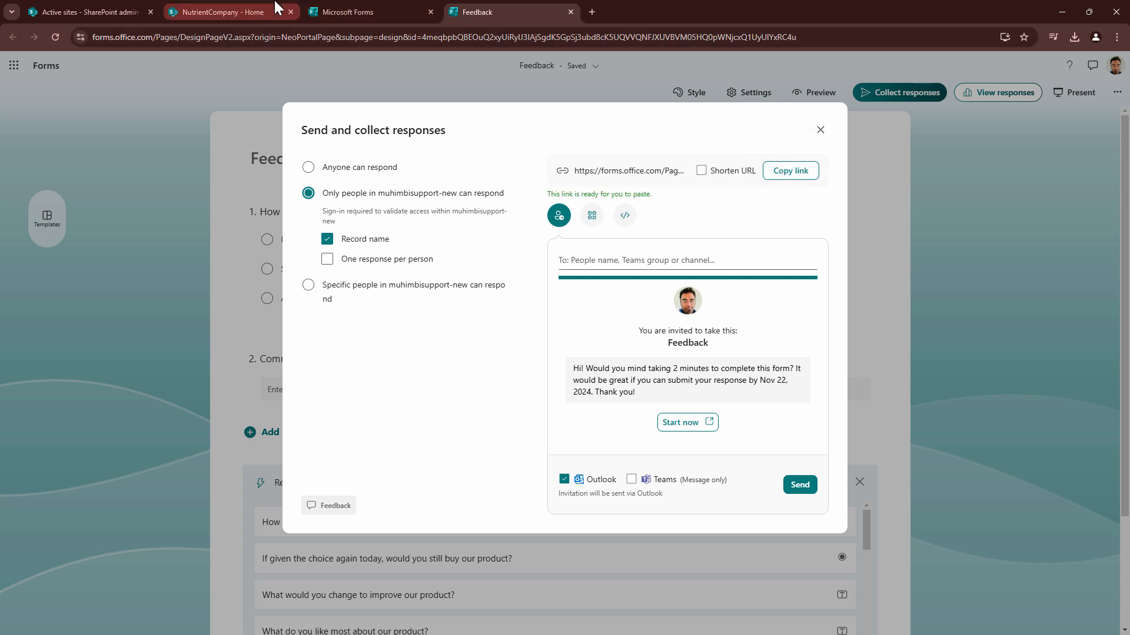
Paste the copied Feedback link as the home page web part's form web address and apply it for collecting responses
{"action": "left_click", "coordinate": [224, 12]}
{"action": "left_click", "coordinate": [938, 308]}
{"action": "type", "text": "https://forms.office.com/Pages/ResponsePage.aspx?id=4meqbpbQBEOuQ2xyUiRyIJ3IAjSgdK5GpSj3ubd8cK5UQVVQNFJXUVBVM05HQ0pWNjcxQ1UyUlYxRC4u"}
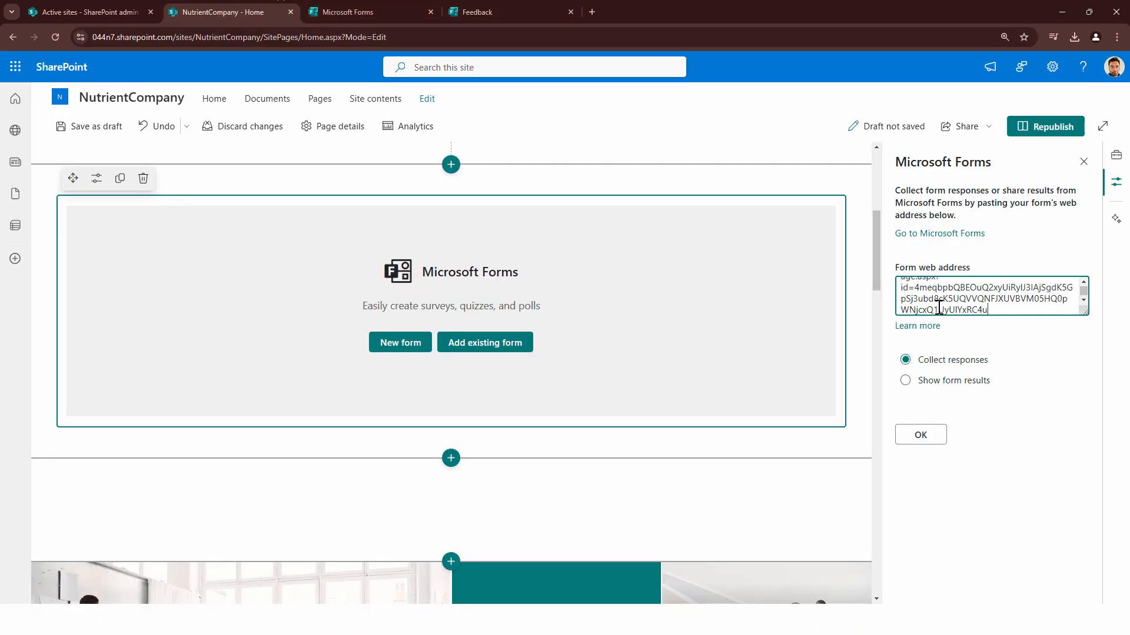
{"action": "left_click", "coordinate": [925, 438]}
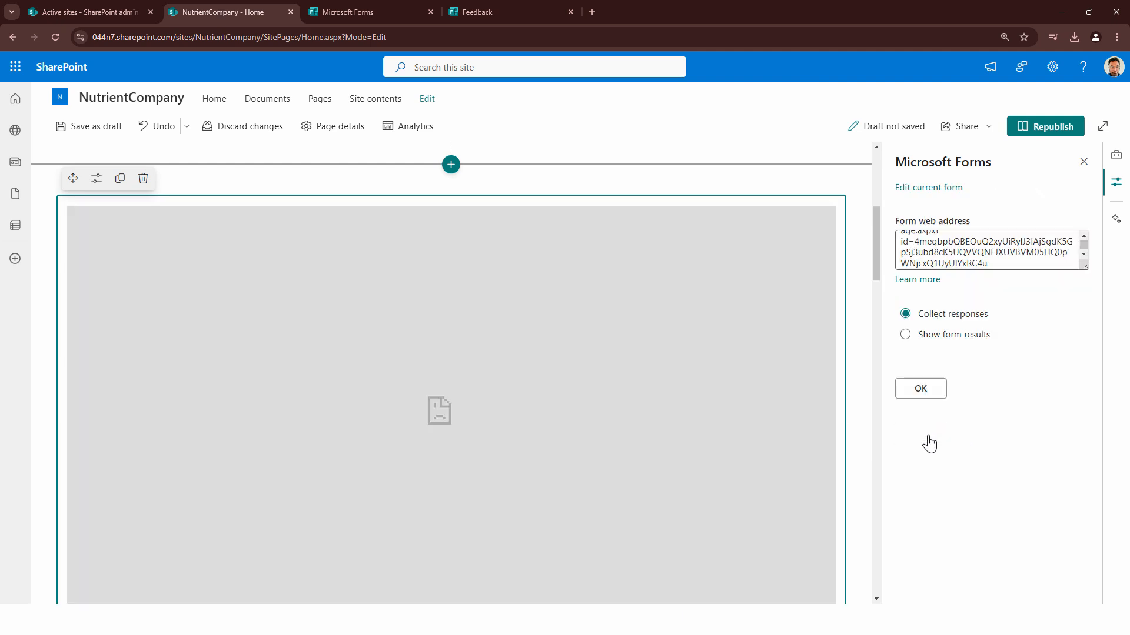
{"action": "left_click", "coordinate": [921, 390]}
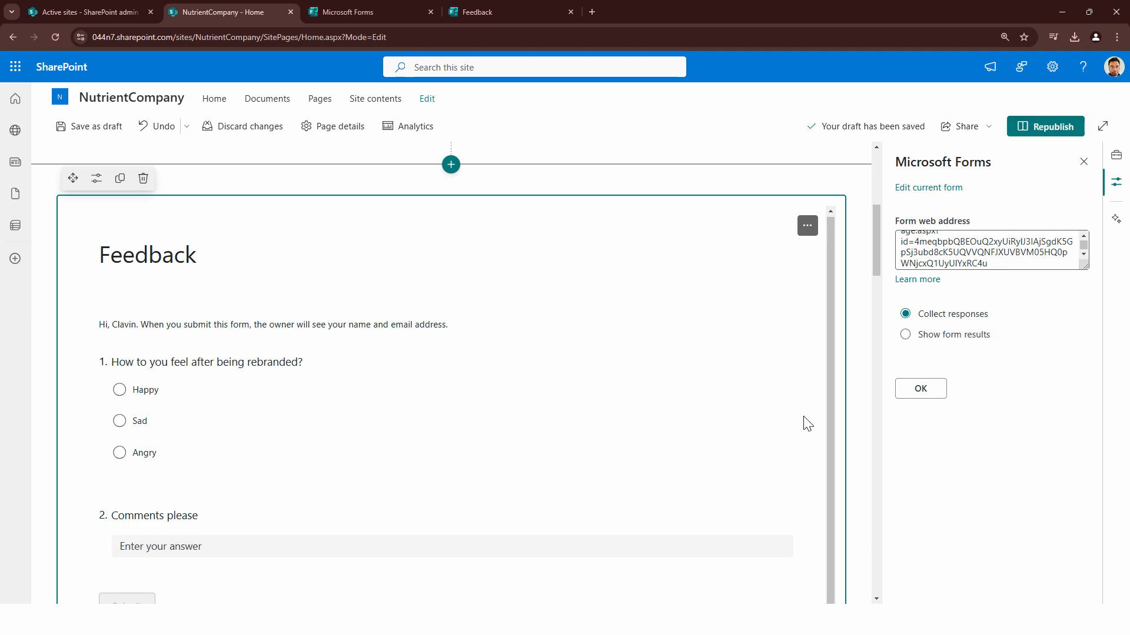
Delete the hero web part and its full-width section, and republish the home page
{"action": "scroll", "coordinate": [817, 421], "scroll_direction": "down", "scroll_amount": 10}
{"action": "scroll", "coordinate": [788, 382], "scroll_direction": "down", "scroll_amount": 1}
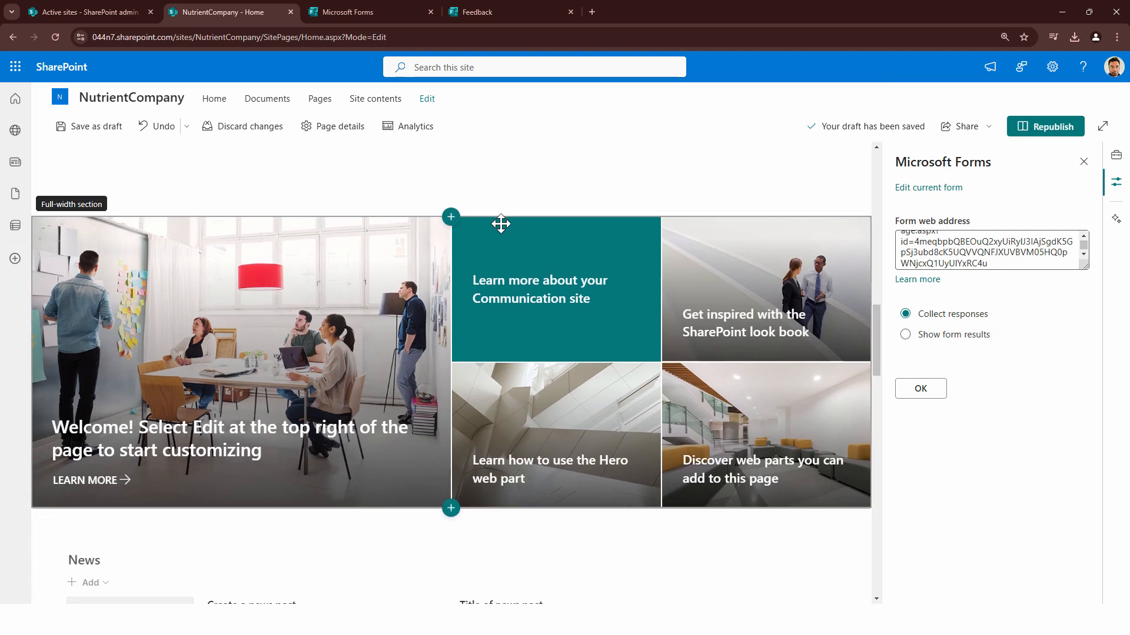
{"action": "left_click", "coordinate": [468, 222]}
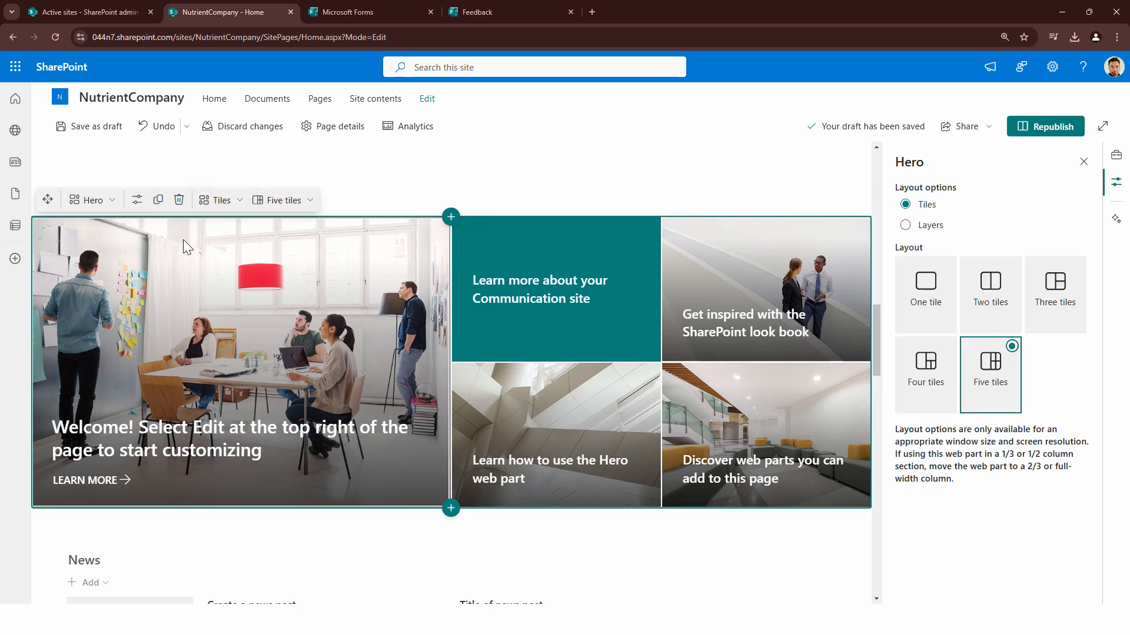
{"action": "left_click", "coordinate": [178, 201]}
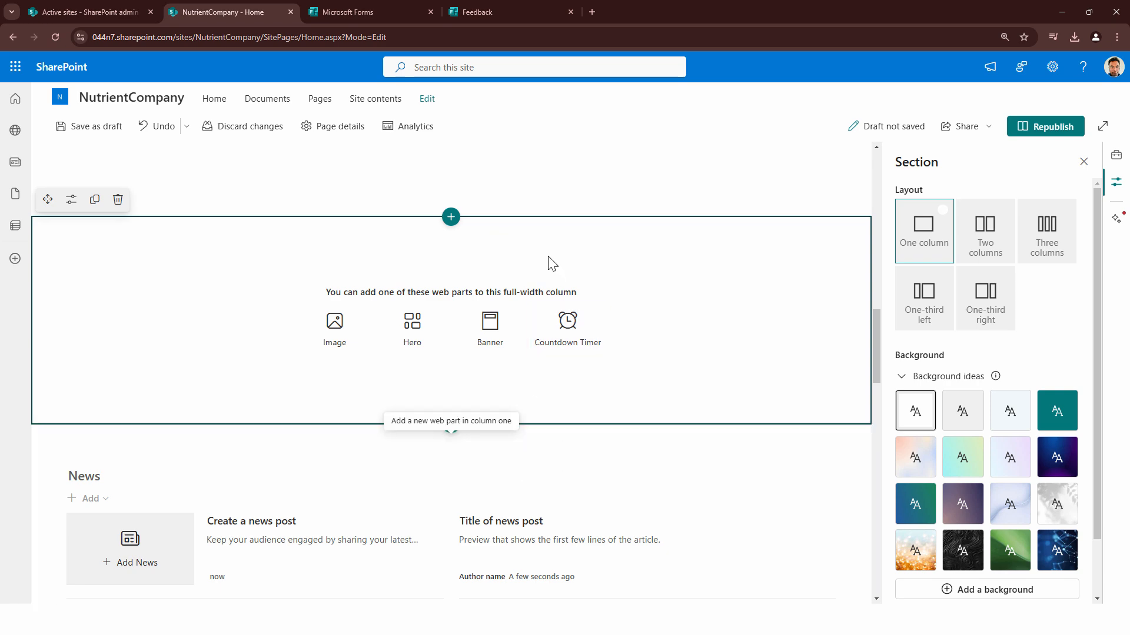
{"action": "left_click", "coordinate": [117, 199]}
{"action": "scroll", "coordinate": [424, 303], "scroll_direction": "up", "scroll_amount": 10}
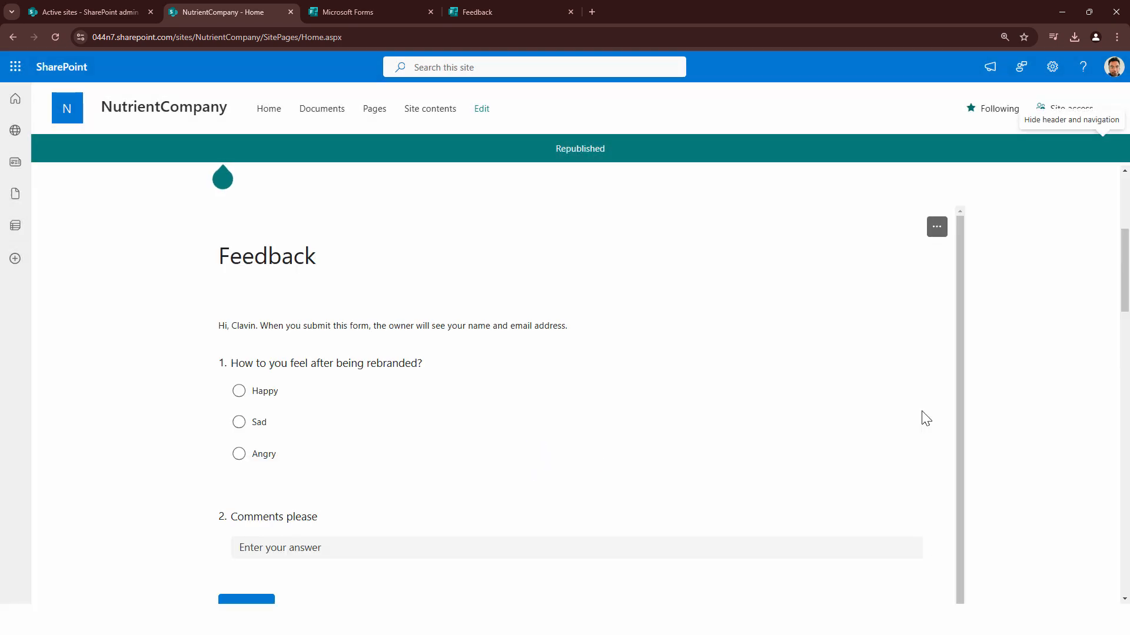
{"action": "scroll", "coordinate": [925, 419], "scroll_direction": "up", "scroll_amount": 5}
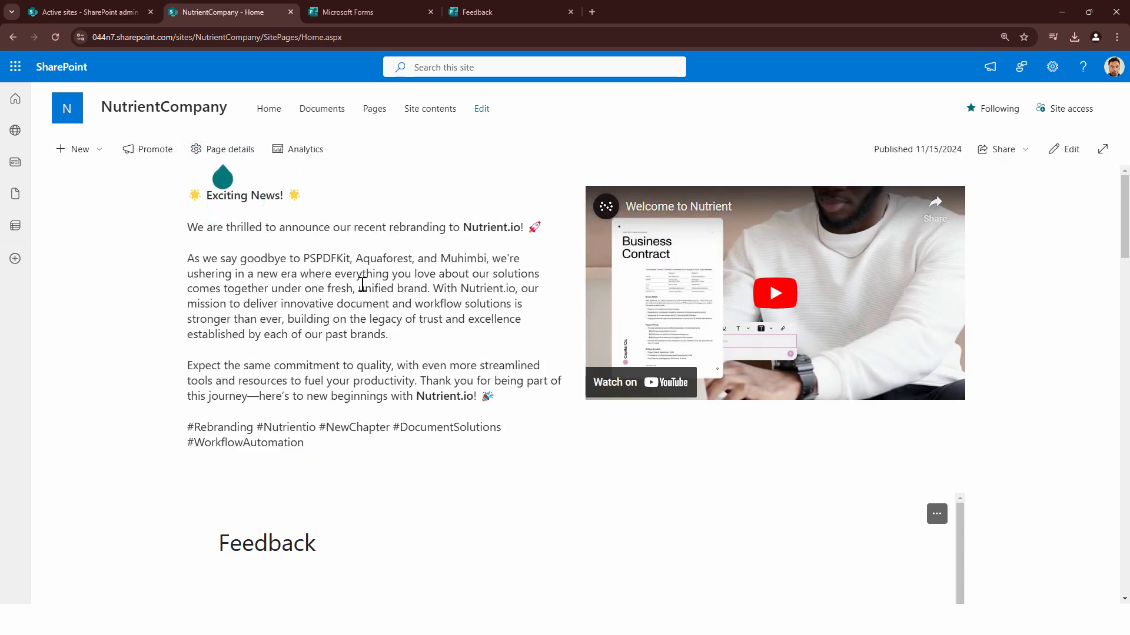
{"action": "scroll", "coordinate": [371, 391], "scroll_direction": "down", "scroll_amount": 4}
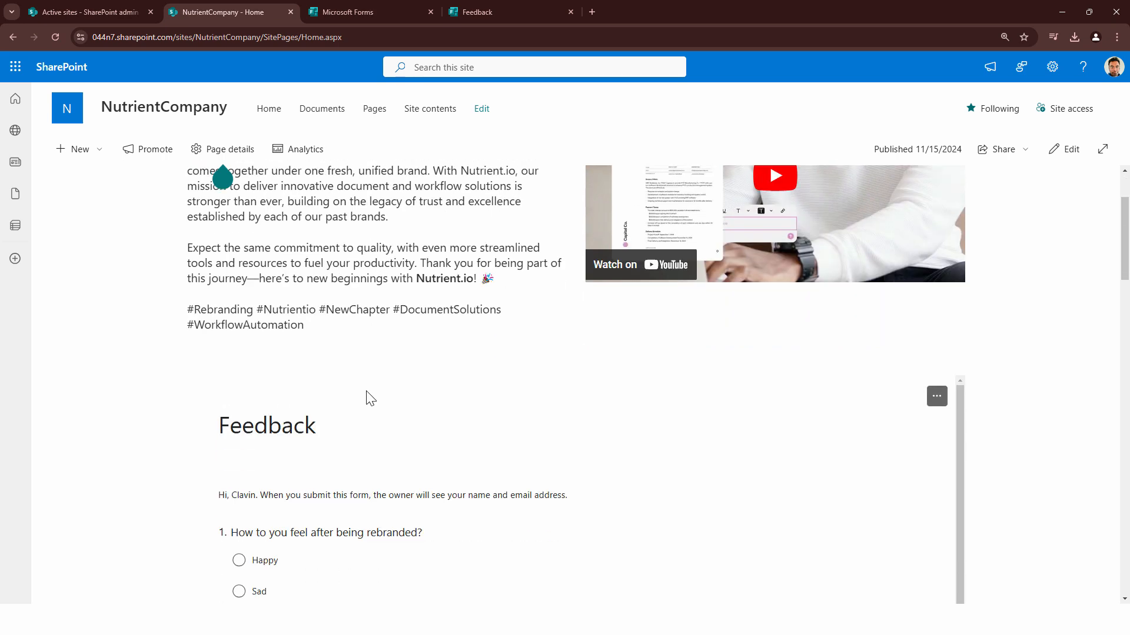
{"action": "scroll", "coordinate": [1103, 437], "scroll_direction": "down", "scroll_amount": 10}
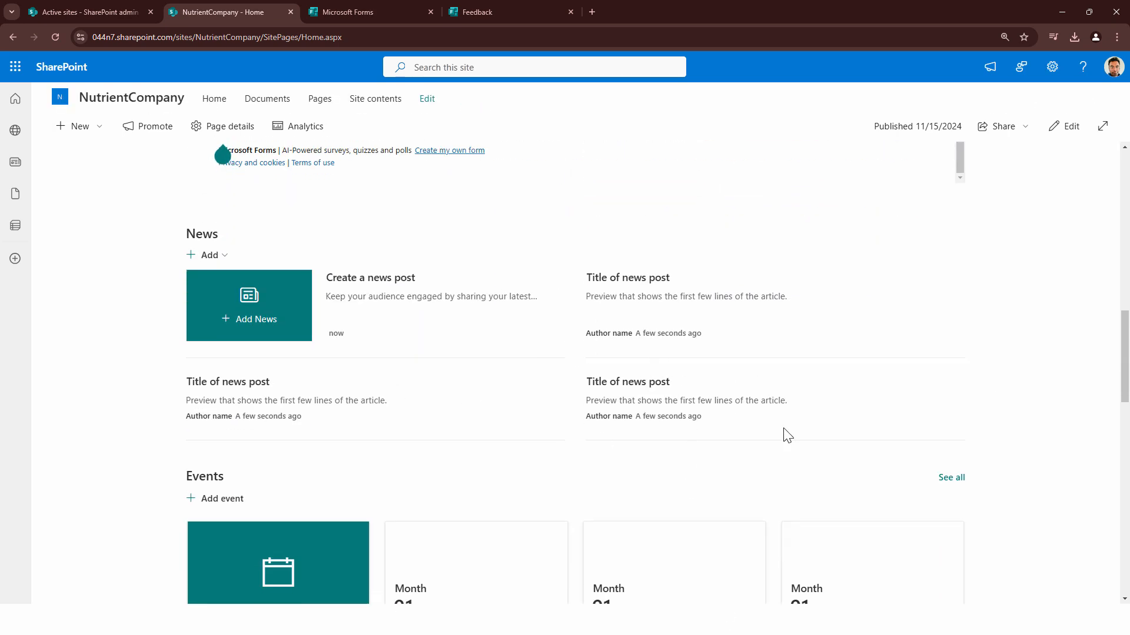
{"action": "scroll", "coordinate": [784, 436], "scroll_direction": "up", "scroll_amount": 5}
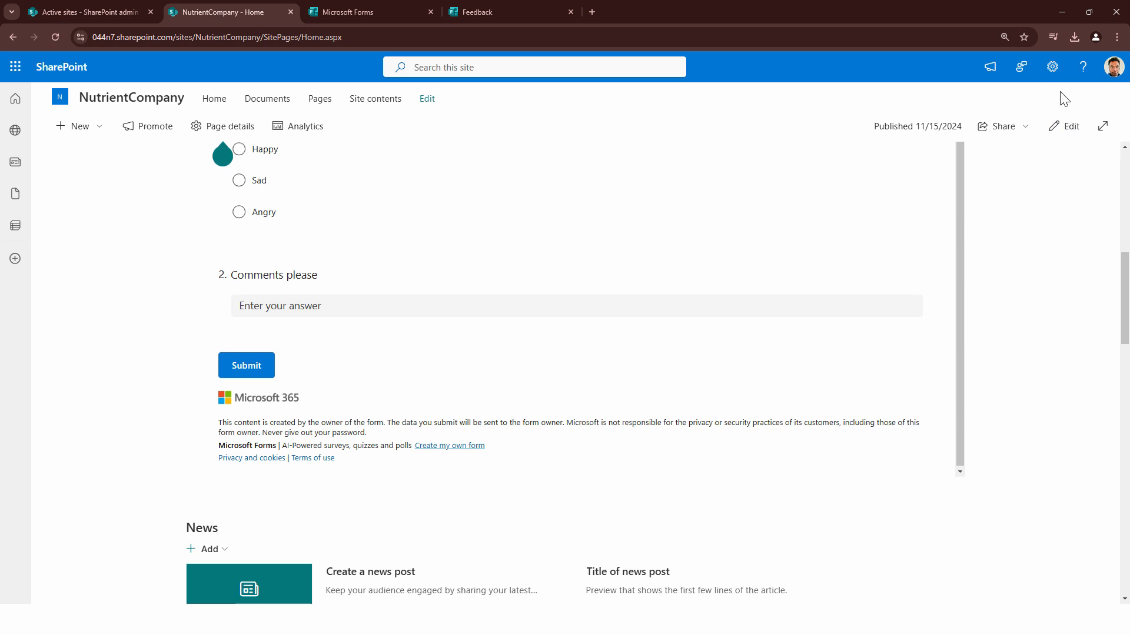
Open the site's Title, Description, and Logo settings and change the site title to "Nutrient Company"
{"action": "left_click", "coordinate": [1052, 67]}
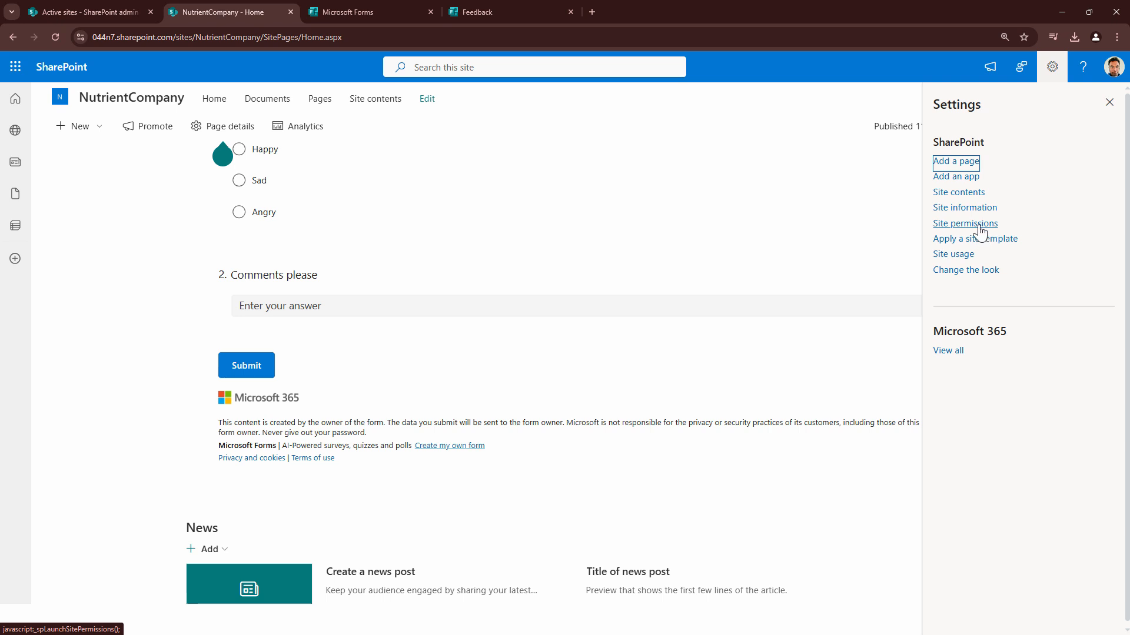
{"action": "left_click", "coordinate": [976, 192]}
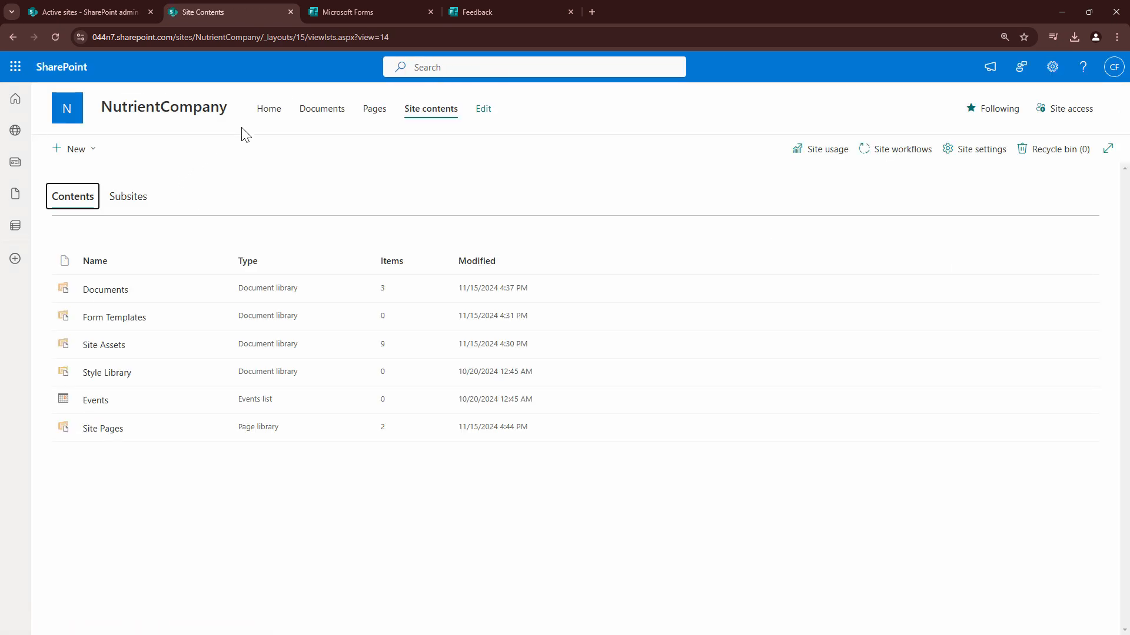
{"action": "left_click", "coordinate": [972, 154]}
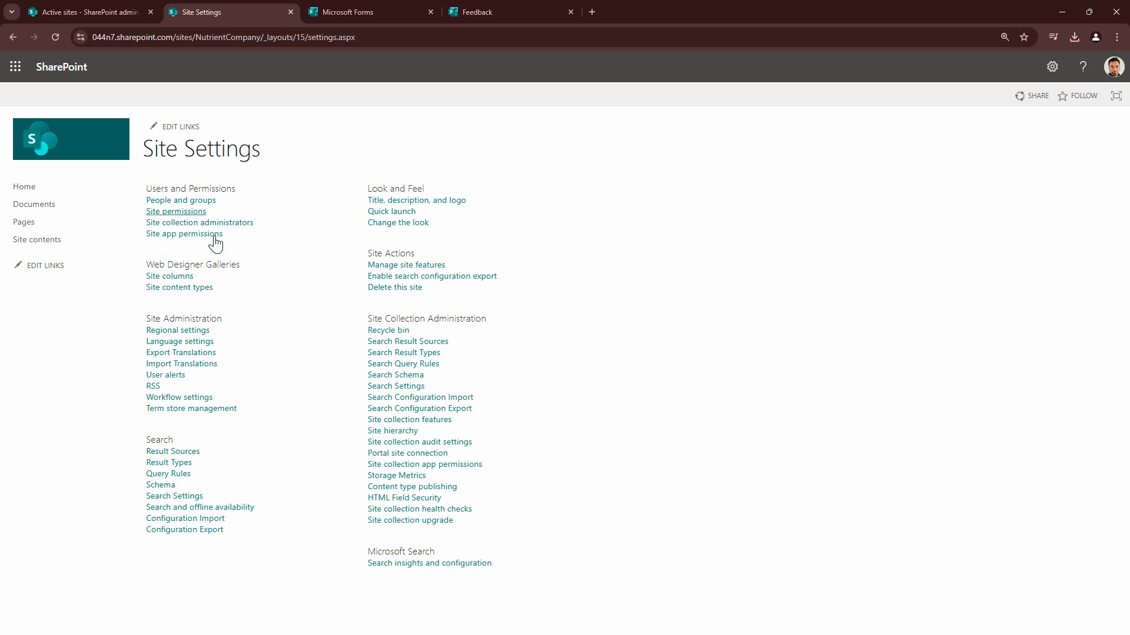
{"action": "left_click", "coordinate": [435, 201]}
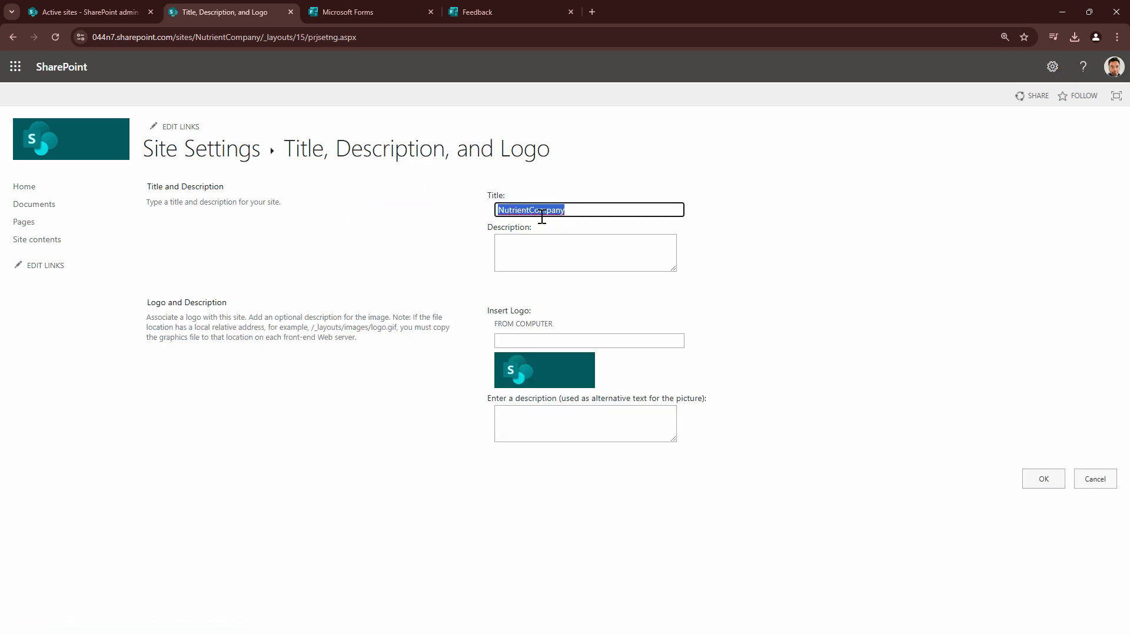
{"action": "left_click", "coordinate": [530, 211]}
{"action": "left_click_drag", "start_coordinate": [530, 210], "coordinate": [628, 213]}
{"action": "key", "text": "Left"}
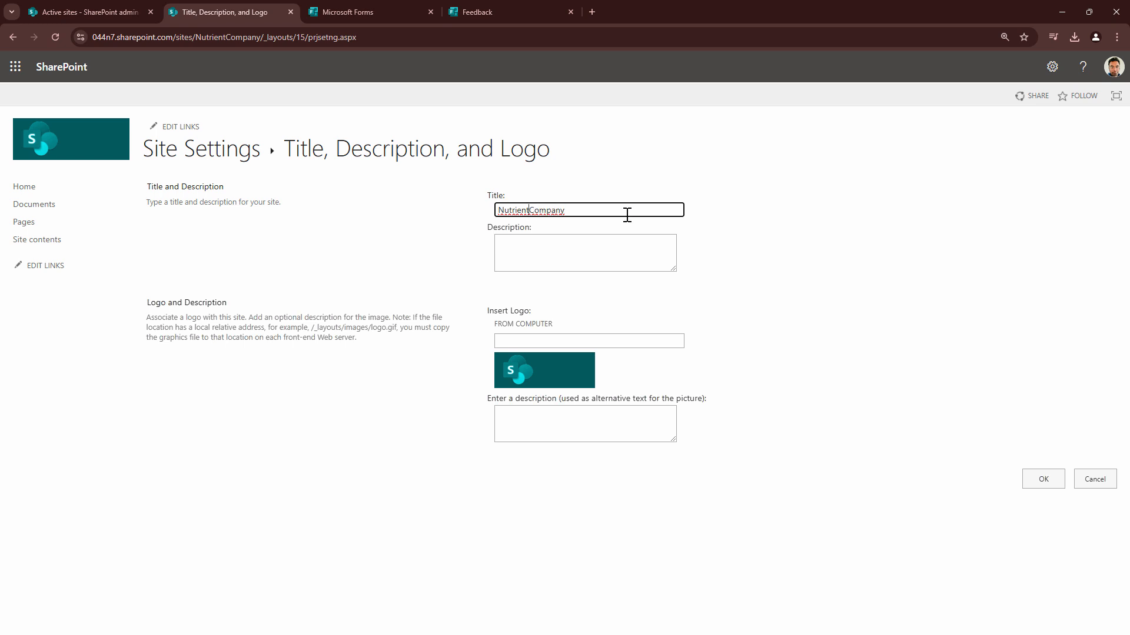
Upload getsitelogo.svg from the Downloads folder as the site logo, saving it to the site with its default properties
{"action": "left_click", "coordinate": [550, 370]}
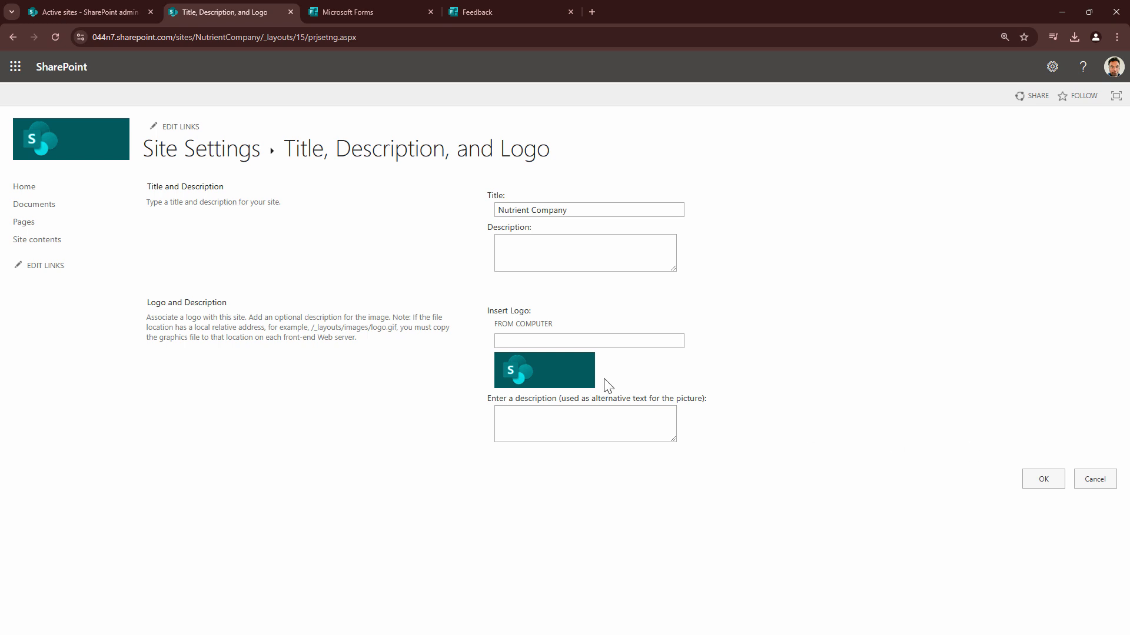
{"action": "left_click", "coordinate": [581, 341]}
{"action": "left_click", "coordinate": [526, 327]}
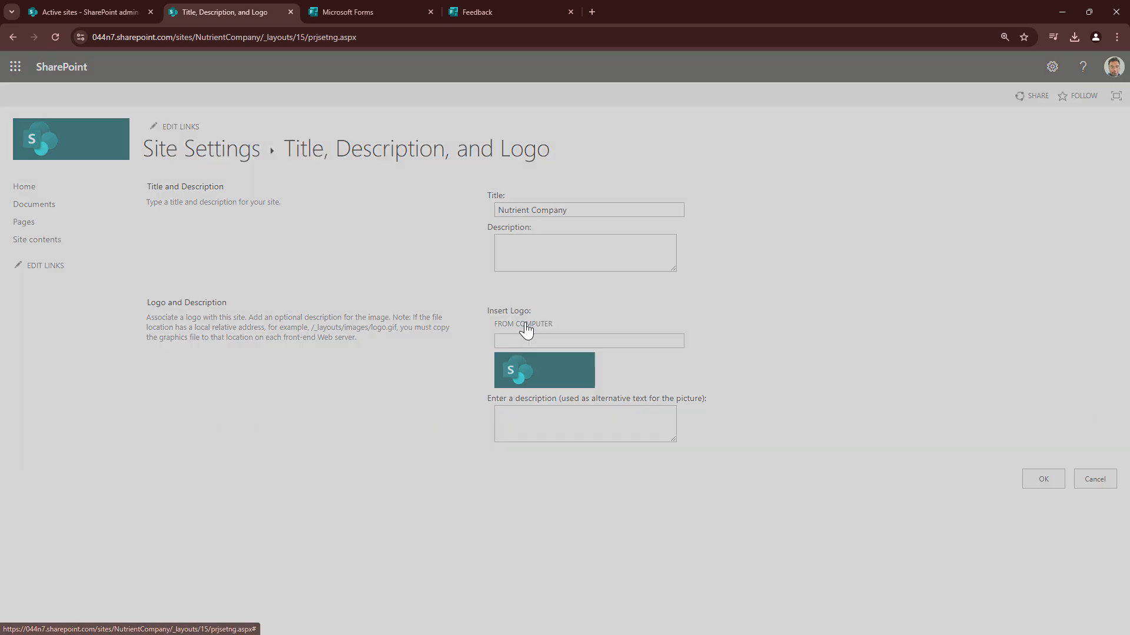
{"action": "left_click", "coordinate": [542, 282]}
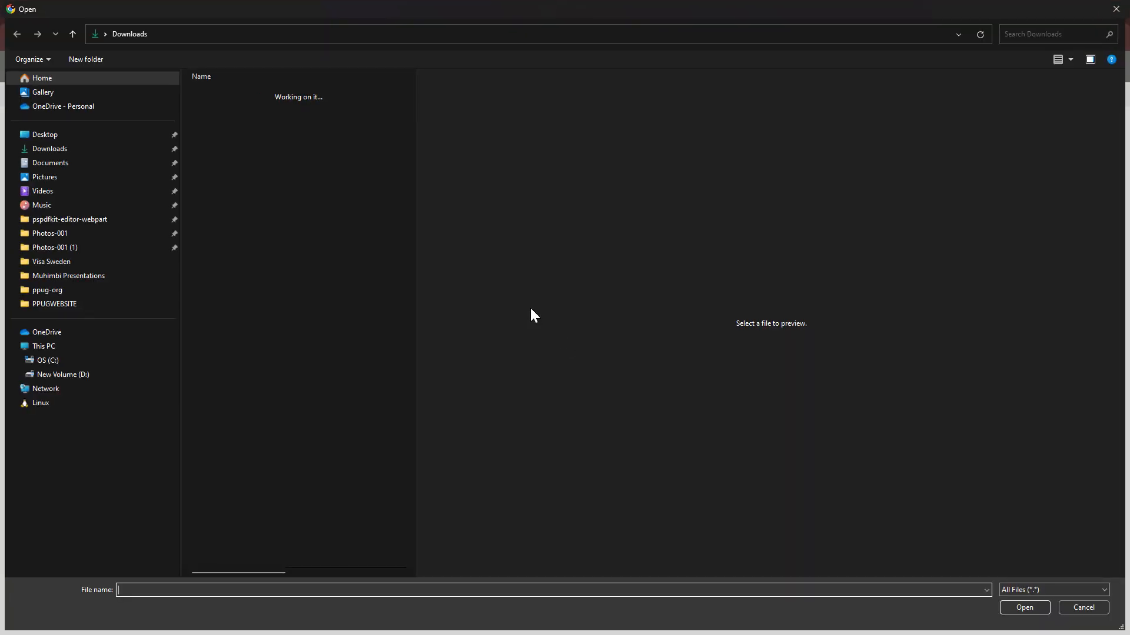
{"action": "left_click", "coordinate": [274, 112]}
{"action": "left_click", "coordinate": [1026, 606]}
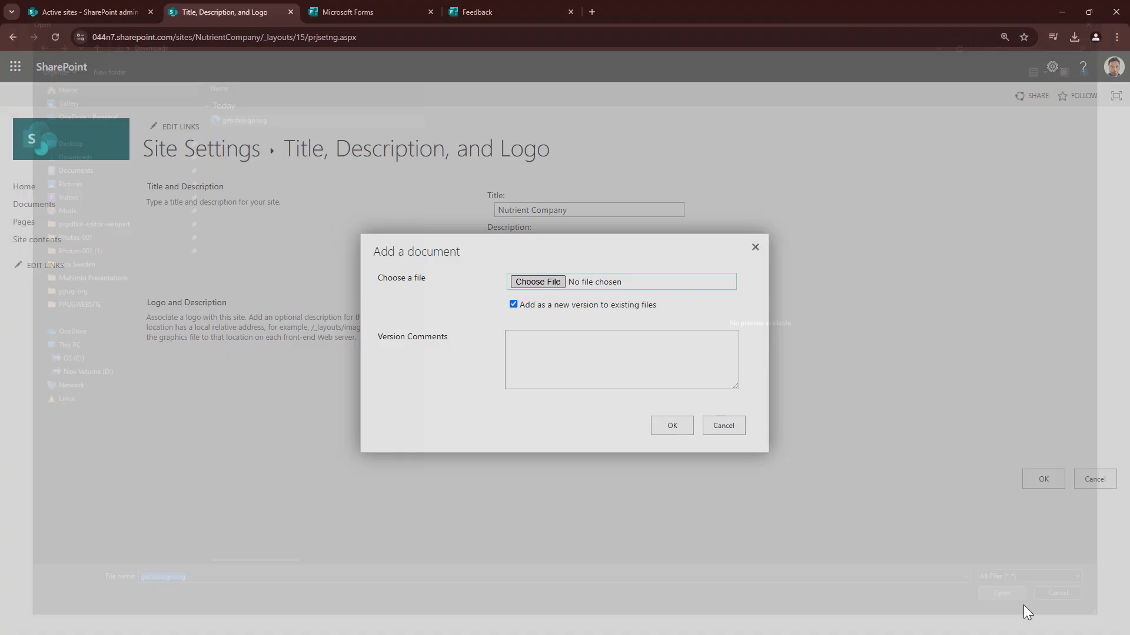
{"action": "left_click", "coordinate": [669, 429]}
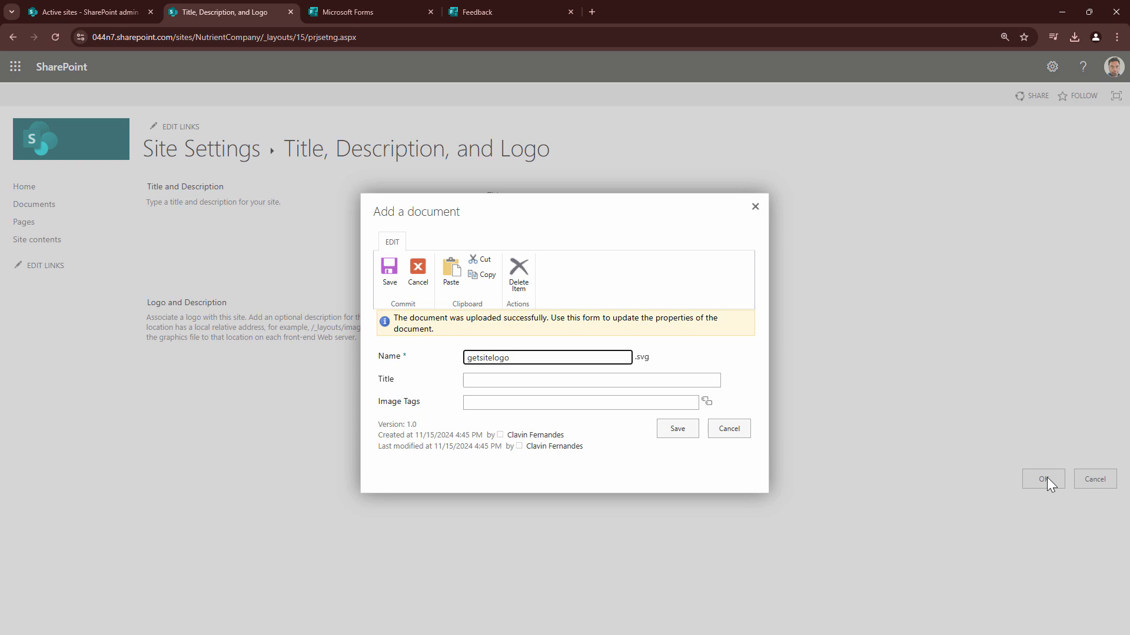
{"action": "left_click", "coordinate": [693, 434]}
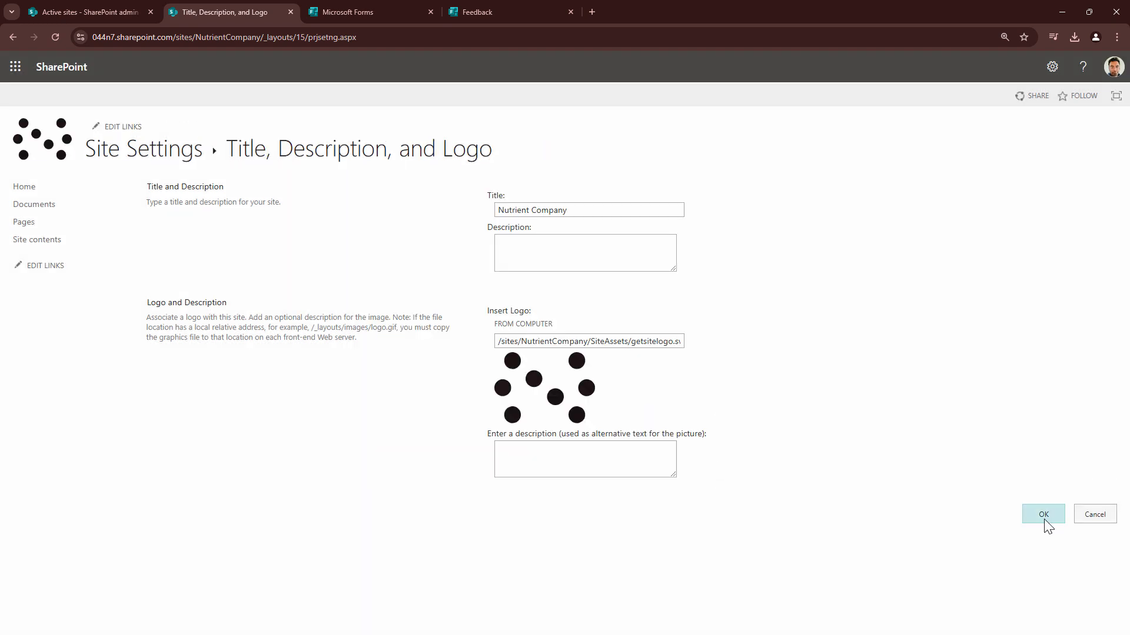
Apply the site's new title and logo settings and open the home page to review its content
{"action": "left_click", "coordinate": [1043, 514]}
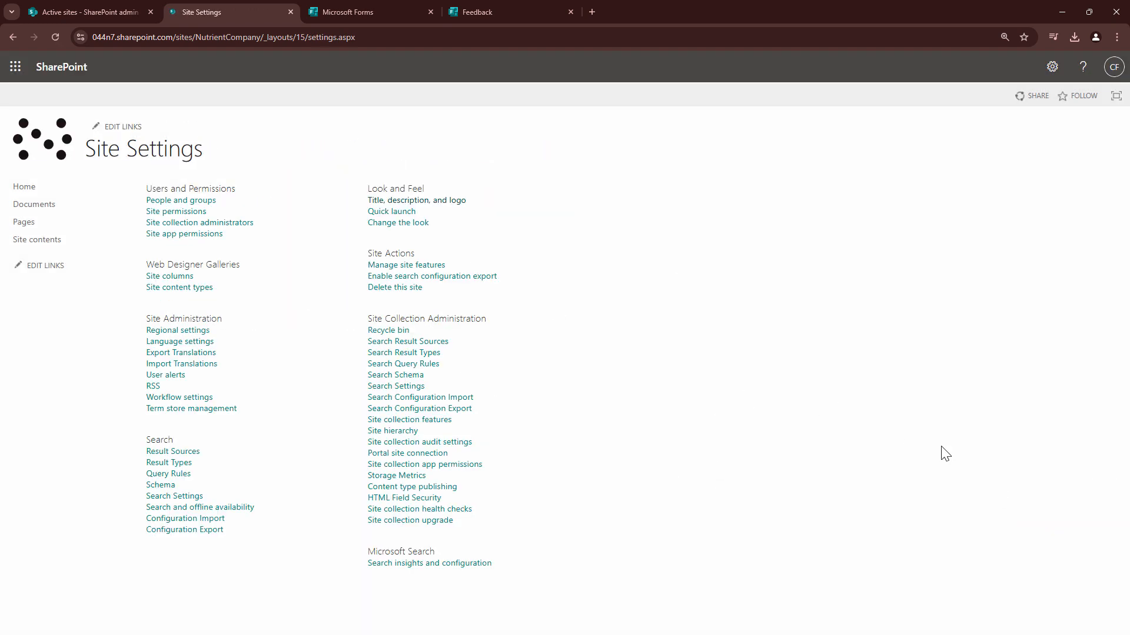
{"action": "left_click", "coordinate": [34, 189]}
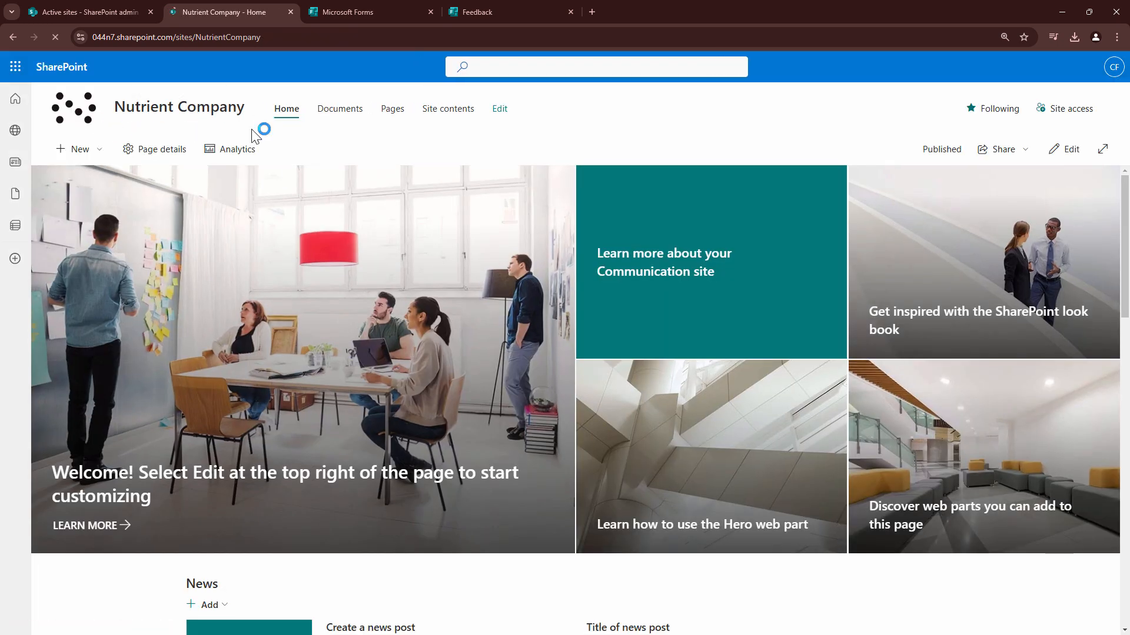
{"action": "scroll", "coordinate": [305, 307], "scroll_direction": "down", "scroll_amount": 7}
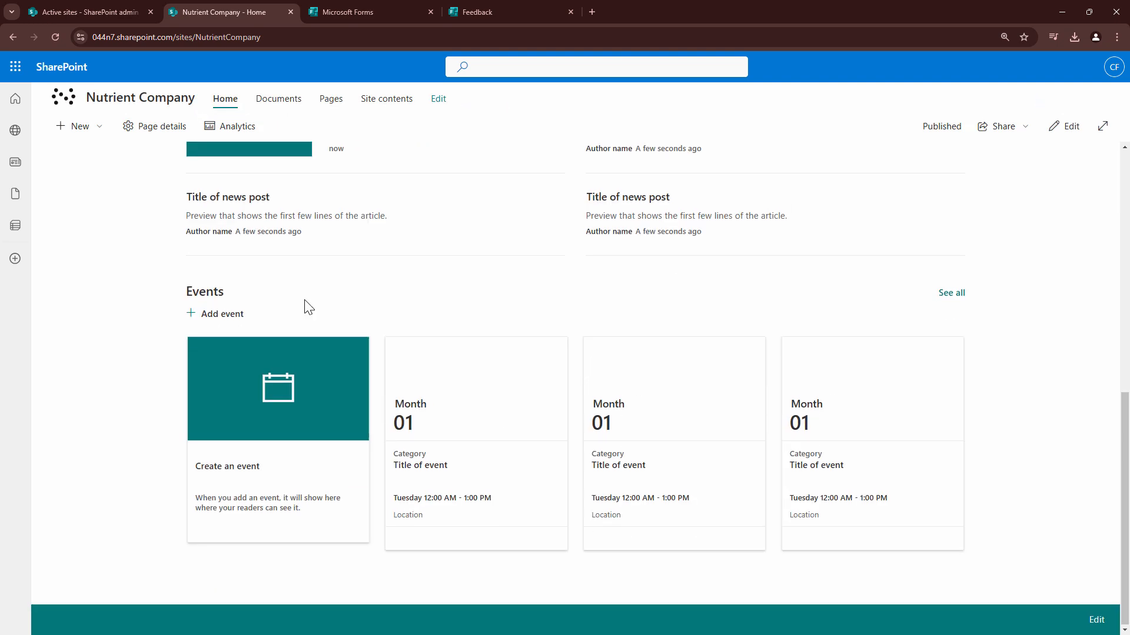
{"action": "scroll", "coordinate": [305, 306], "scroll_direction": "up", "scroll_amount": 9}
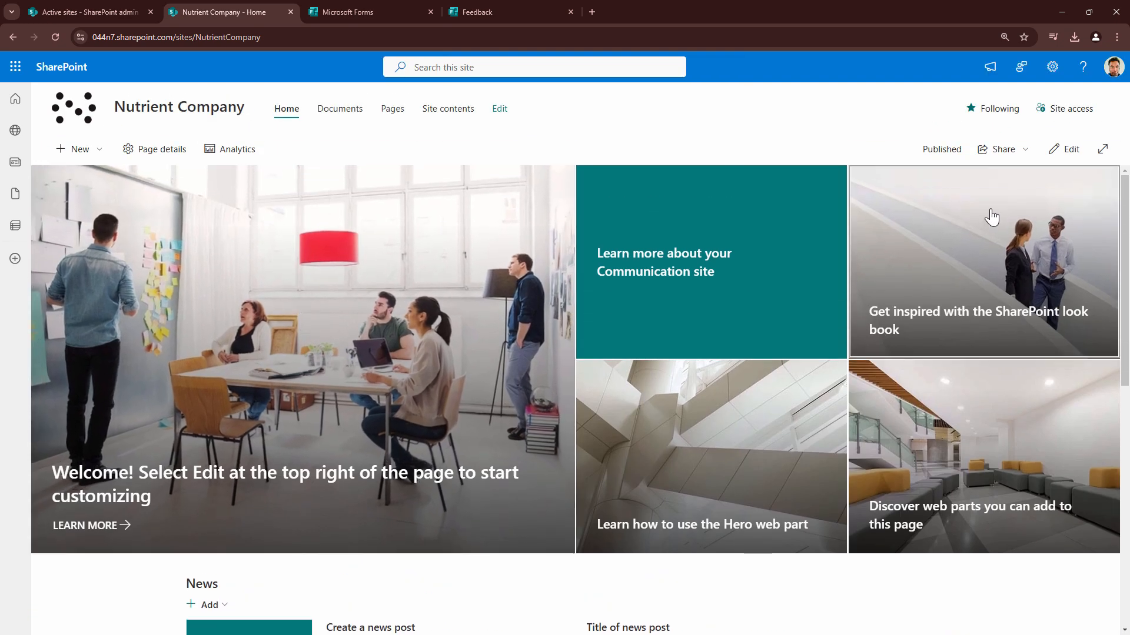
{"action": "scroll", "coordinate": [991, 221], "scroll_direction": "down", "scroll_amount": 8}
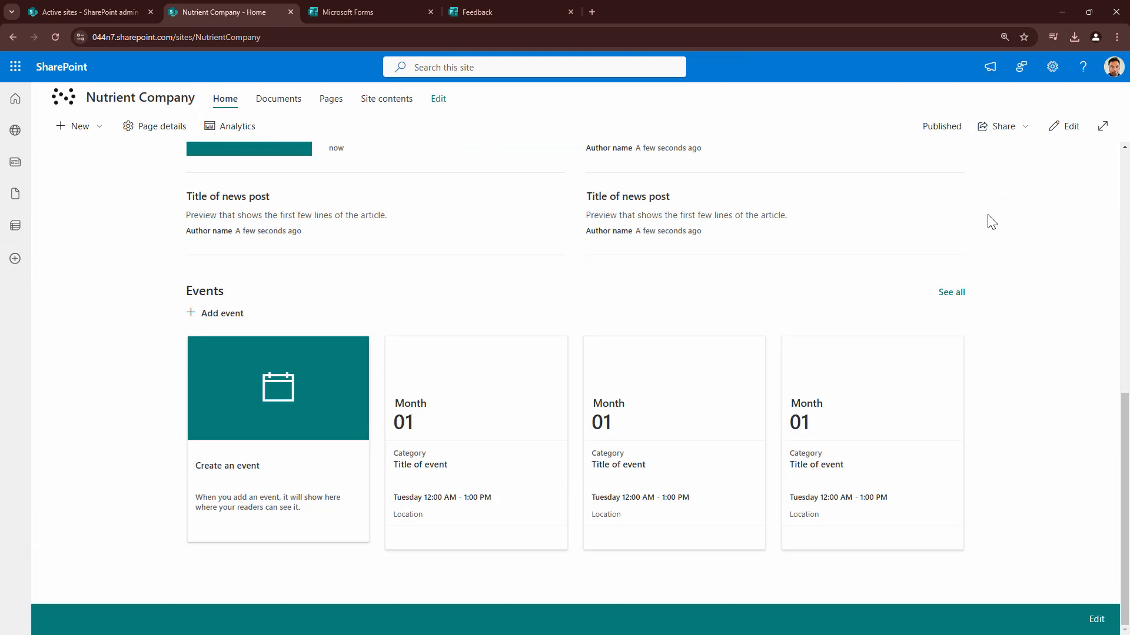
{"action": "scroll", "coordinate": [991, 222], "scroll_direction": "up", "scroll_amount": 9}
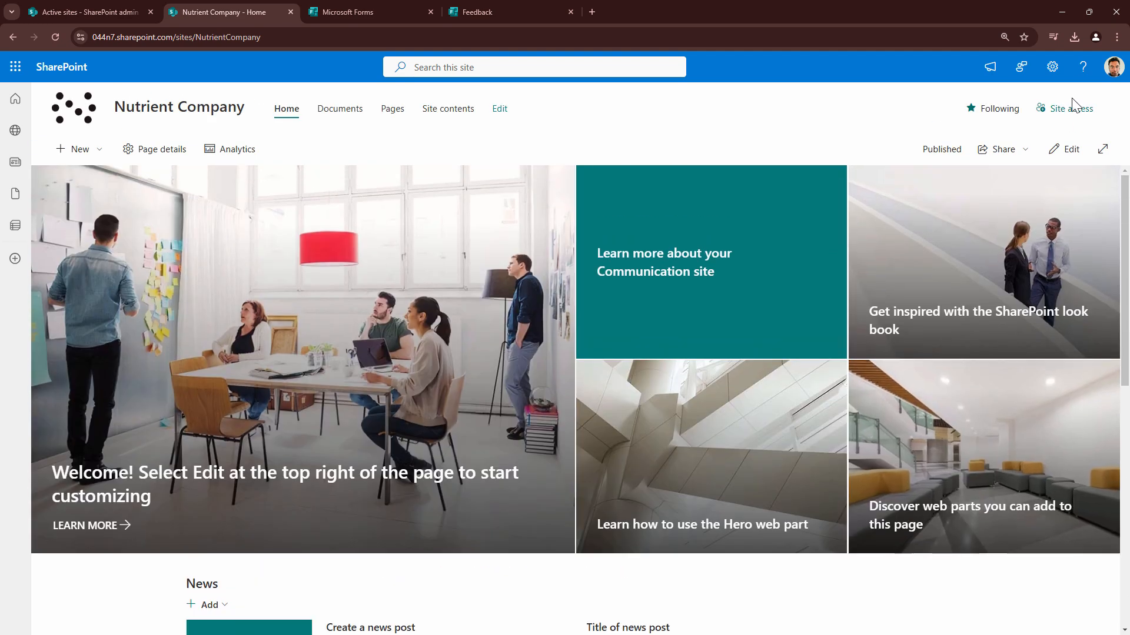
Make Home.aspx in the Site Pages library the site's homepage and check the announcement, video and Feedback form on it
{"action": "left_click", "coordinate": [1045, 72]}
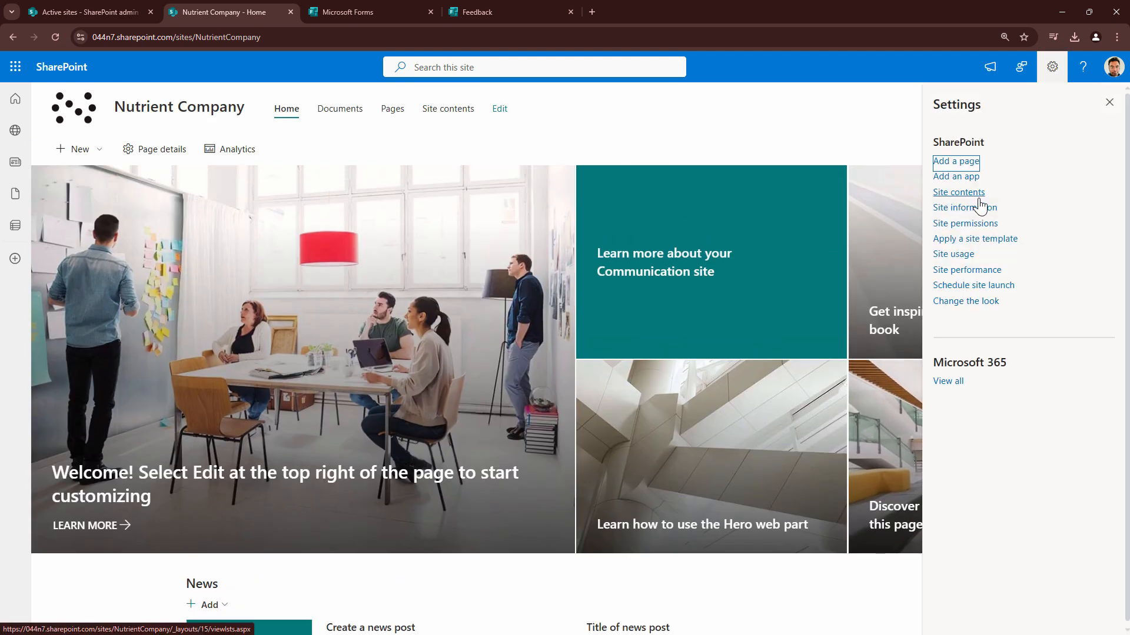
{"action": "left_click", "coordinate": [1040, 73]}
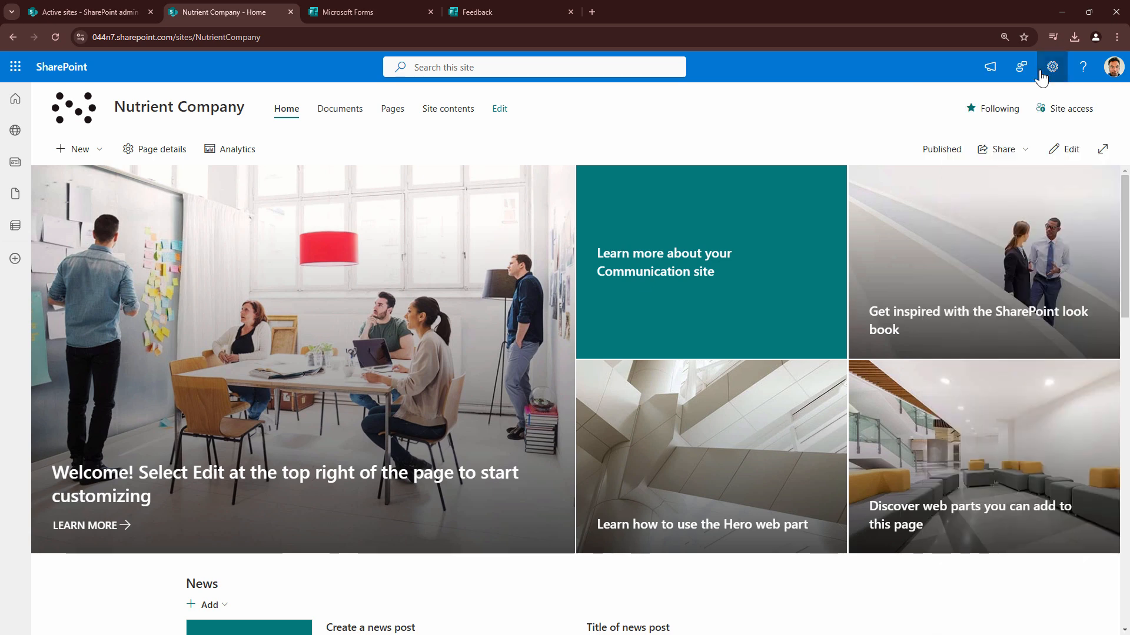
{"action": "left_click", "coordinate": [1042, 74]}
{"action": "left_click", "coordinate": [949, 192]}
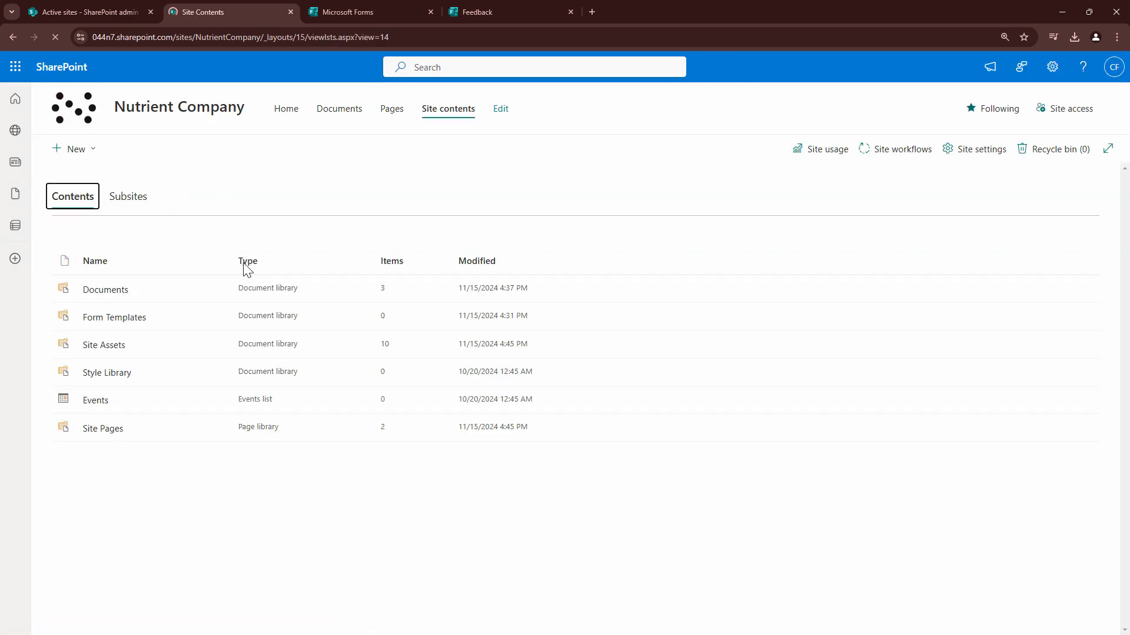
{"action": "left_click", "coordinate": [118, 430]}
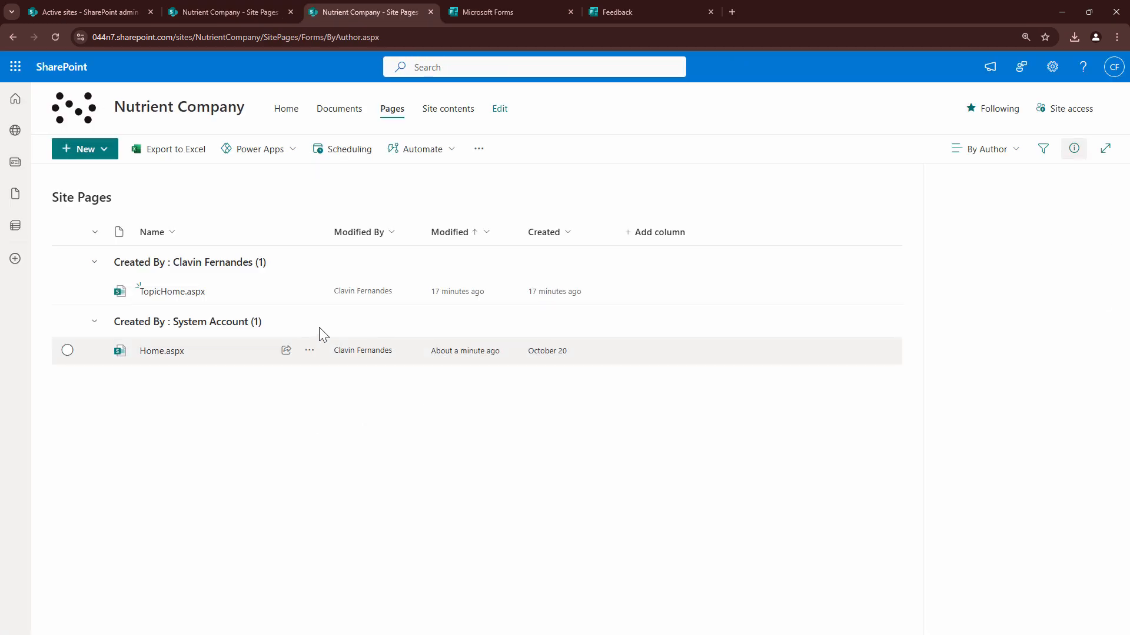
{"action": "left_click", "coordinate": [309, 350]}
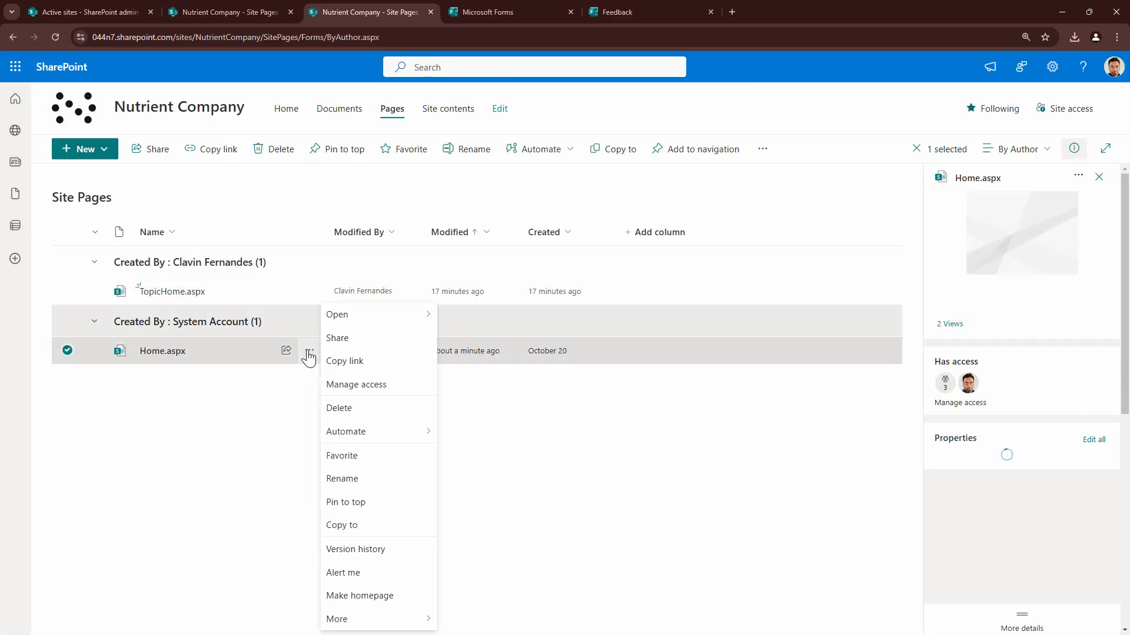
{"action": "left_click", "coordinate": [351, 573]}
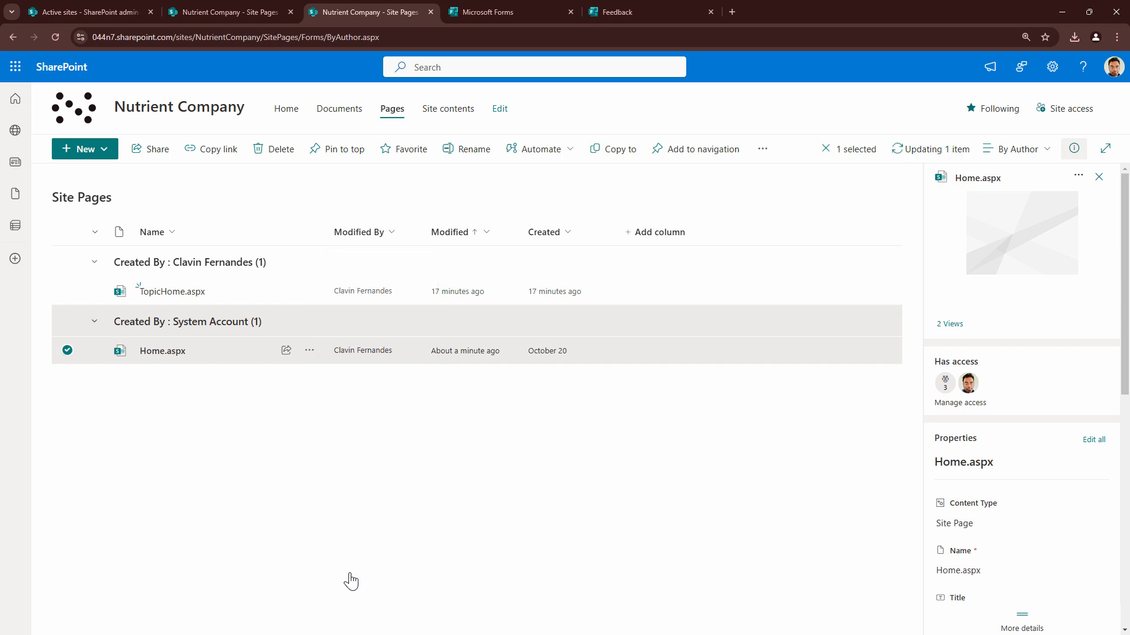
{"action": "left_click", "coordinate": [108, 118]}
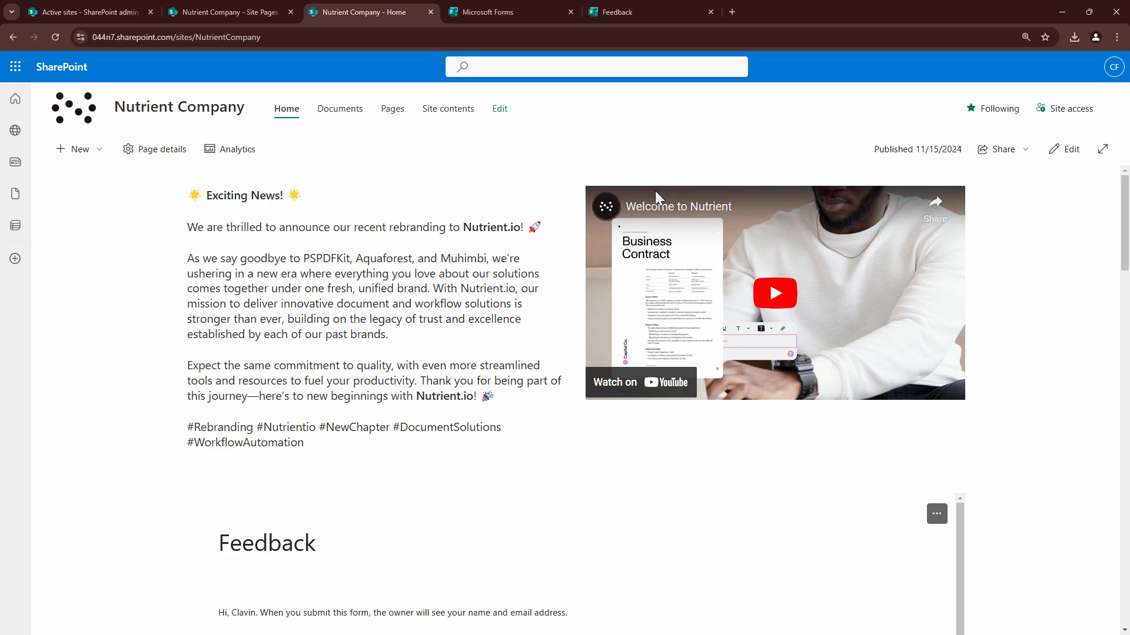
{"action": "scroll", "coordinate": [598, 429], "scroll_direction": "down", "scroll_amount": 3}
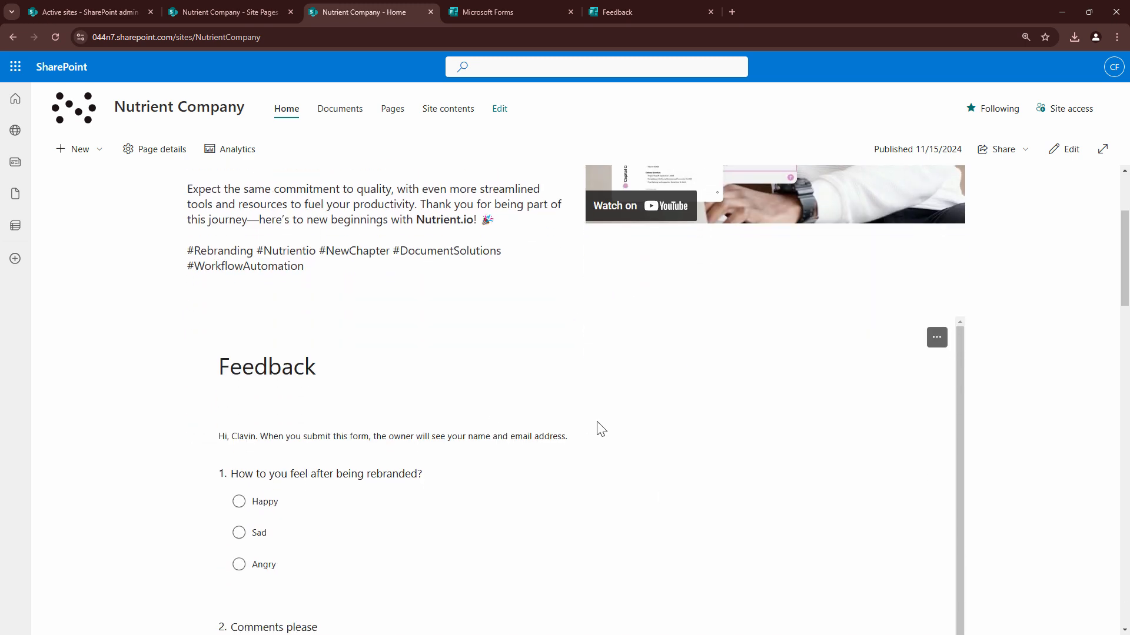
{"action": "scroll", "coordinate": [1128, 290], "scroll_direction": "up", "scroll_amount": 3}
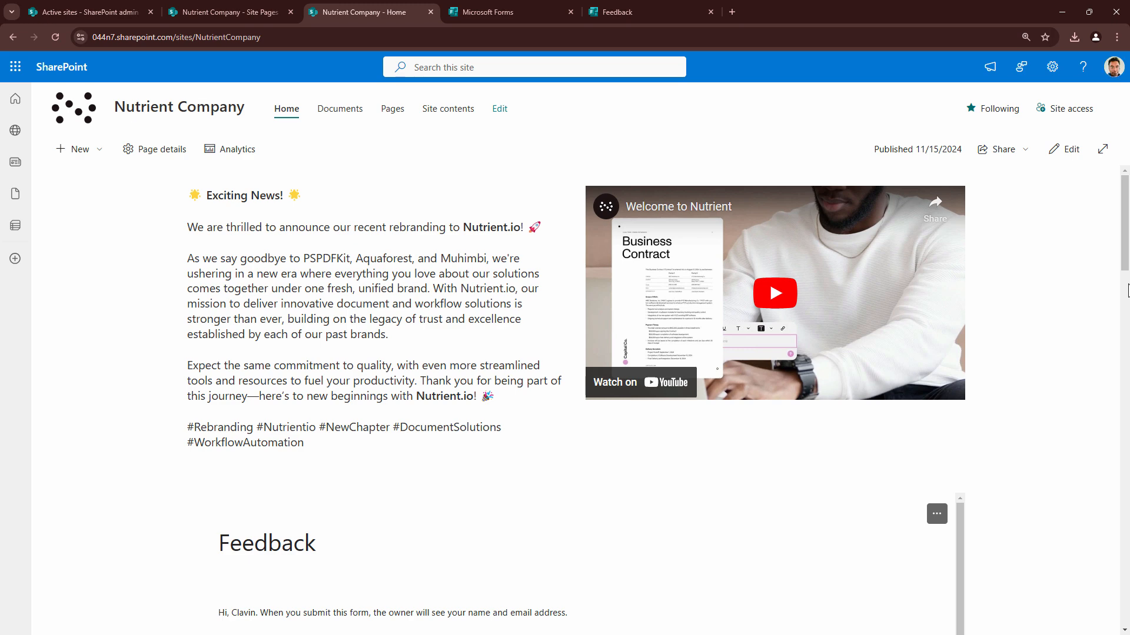
Create a new list in the site contents from the Microsoft template Asset manager
{"action": "left_click", "coordinate": [444, 113]}
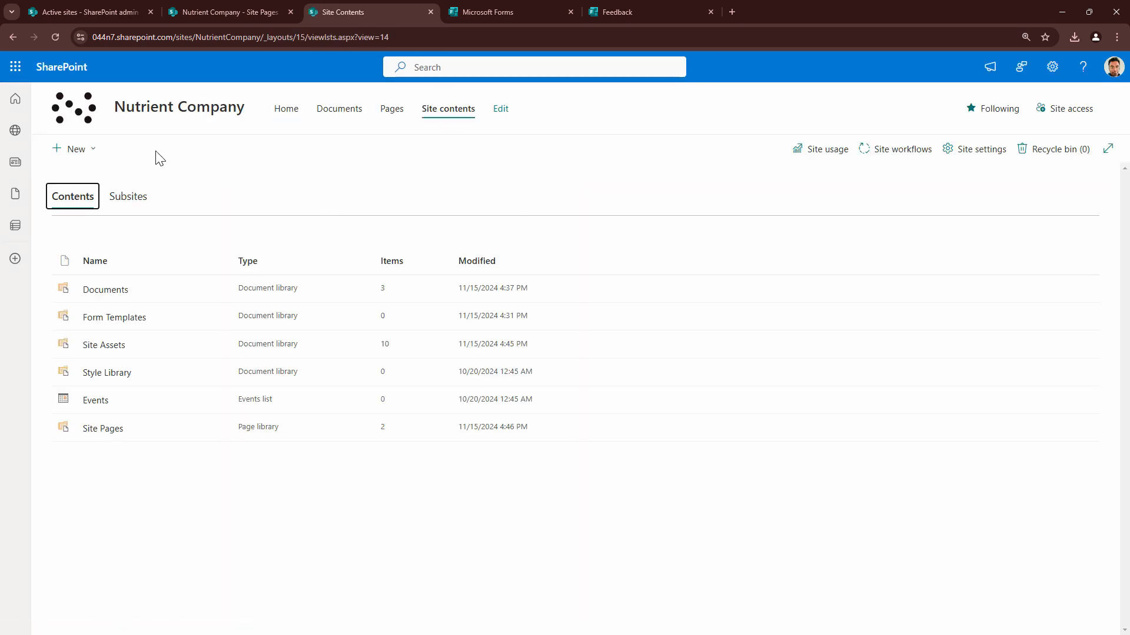
{"action": "left_click", "coordinate": [89, 158]}
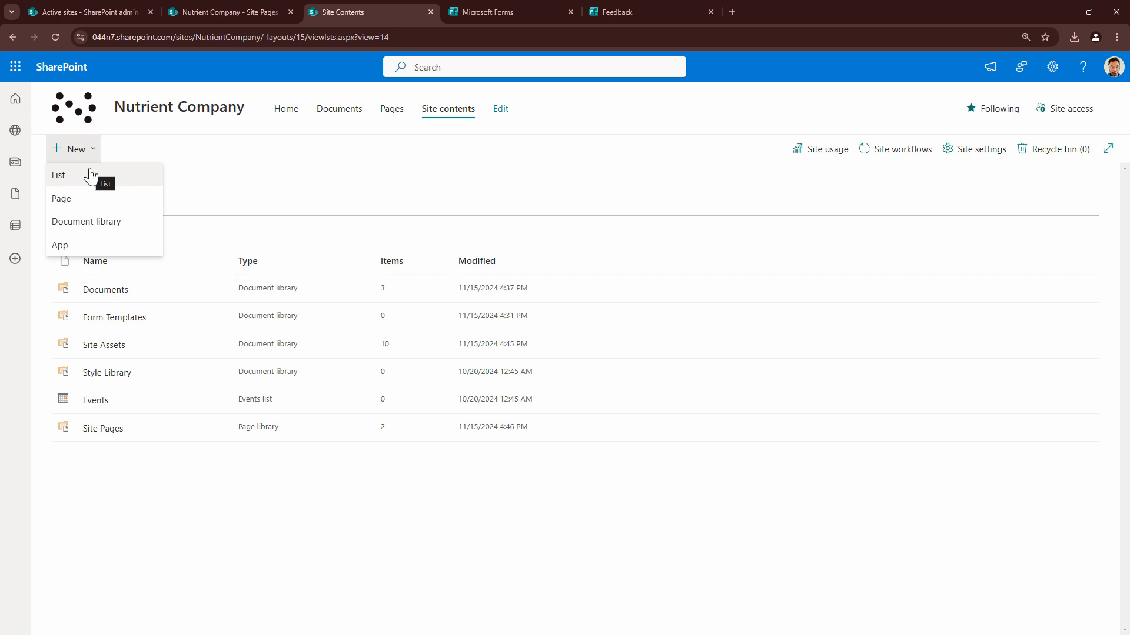
{"action": "left_click", "coordinate": [90, 176]}
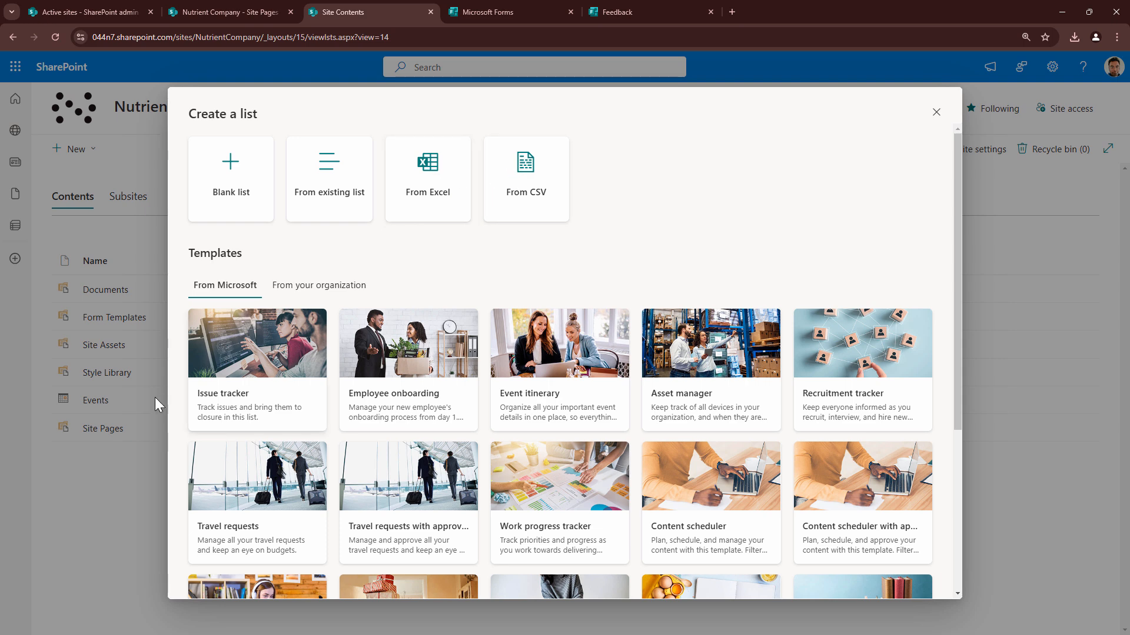
{"action": "scroll", "coordinate": [636, 383], "scroll_direction": "down", "scroll_amount": 1}
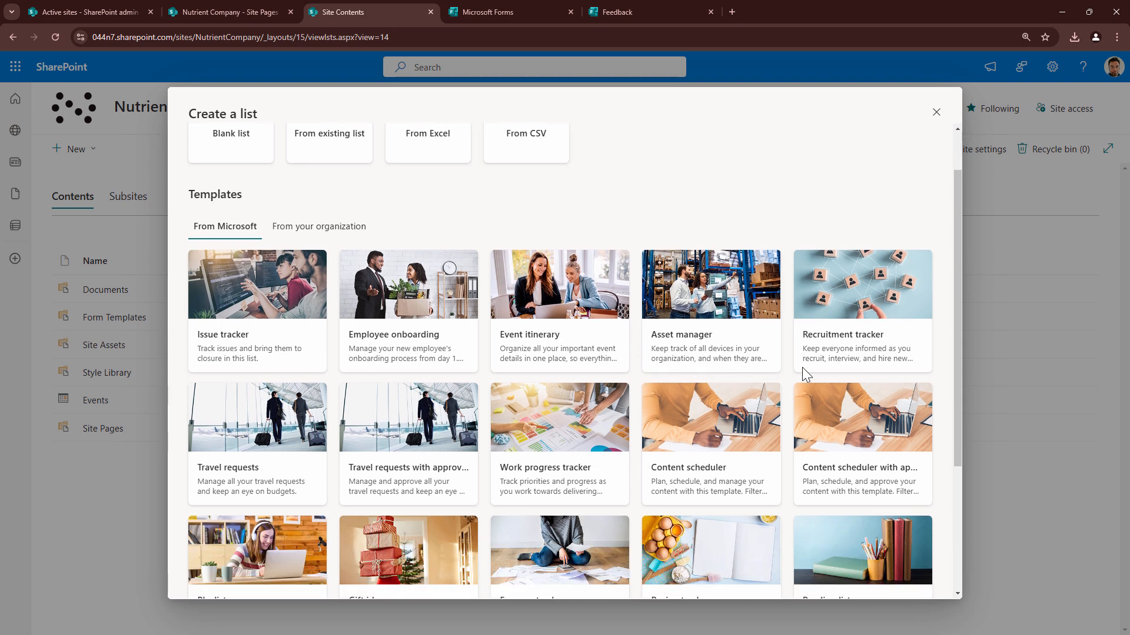
{"action": "left_click", "coordinate": [647, 304]}
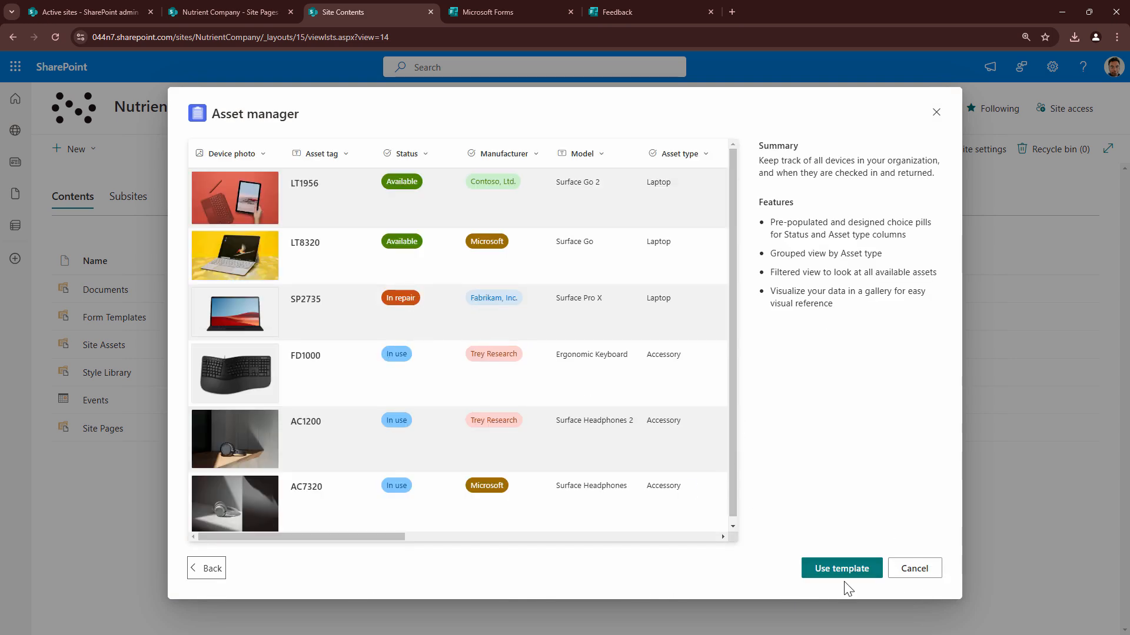
{"action": "left_click", "coordinate": [839, 571]}
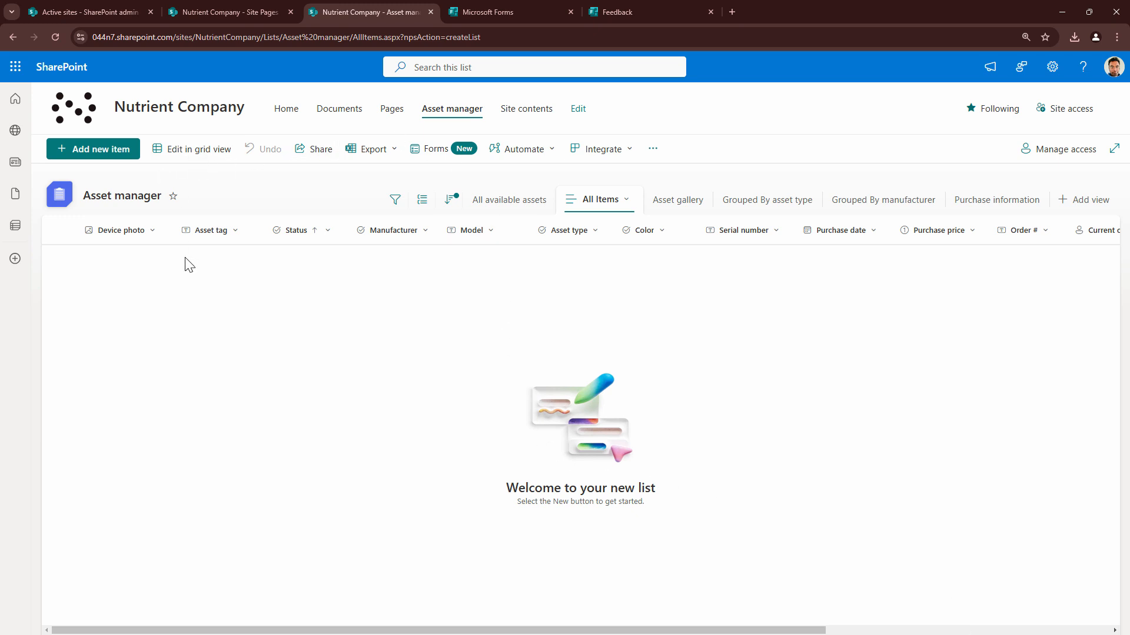
Examine the Asset manager list's new item form, including the Status and Manufacturer choices, and close it without saving
{"action": "left_click", "coordinate": [109, 150]}
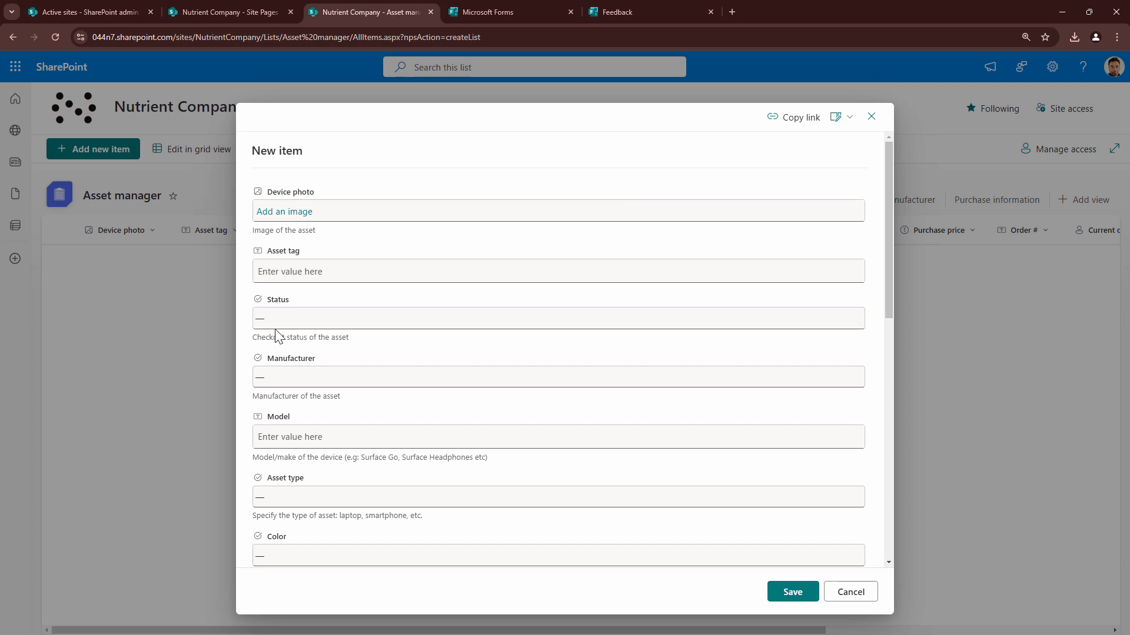
{"action": "left_click", "coordinate": [298, 321]}
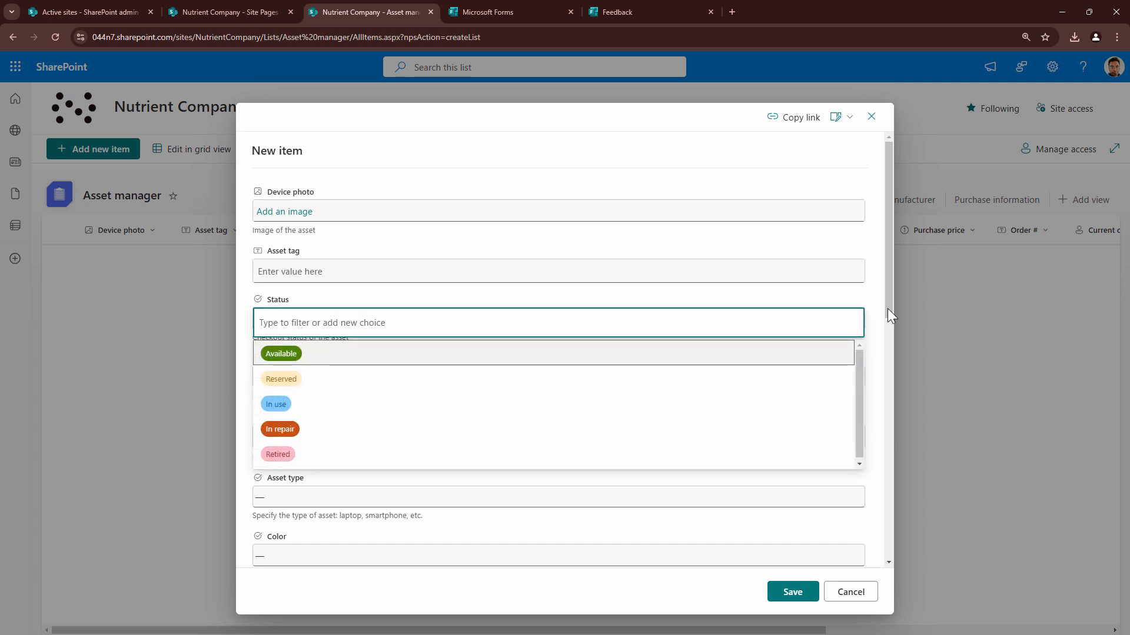
{"action": "left_click", "coordinate": [871, 317]}
{"action": "left_click", "coordinate": [344, 381]}
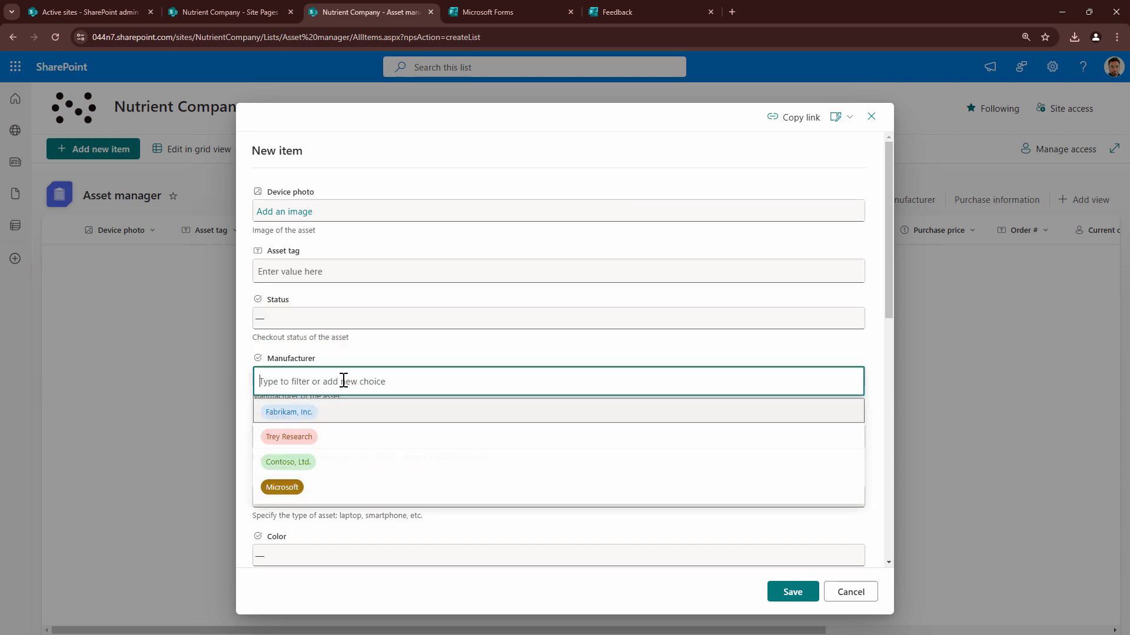
{"action": "left_click", "coordinate": [875, 406]}
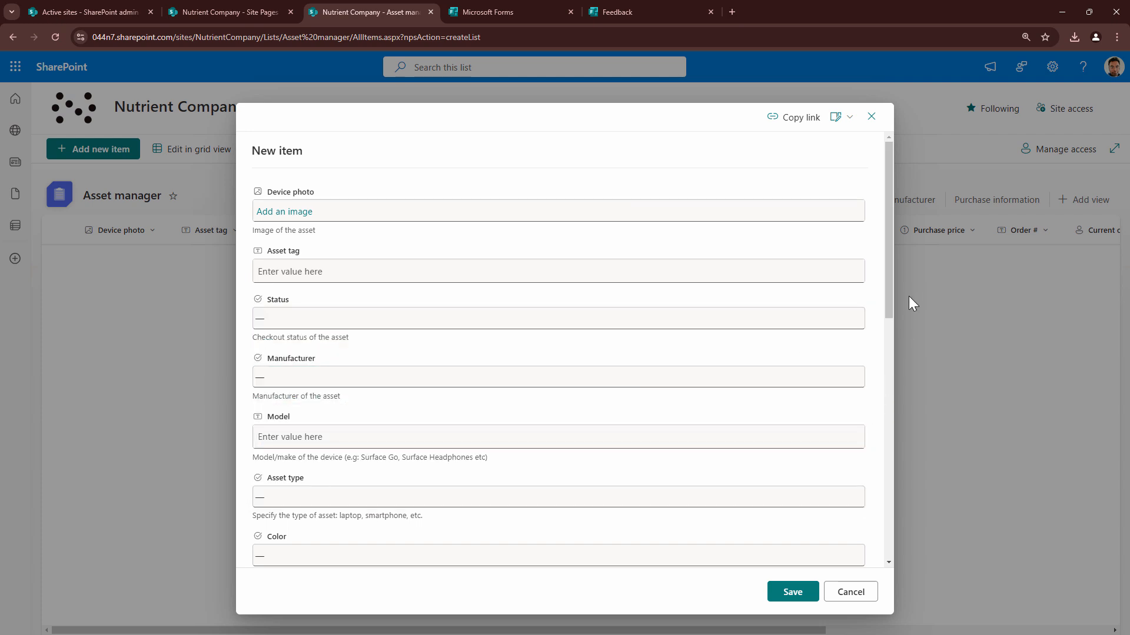
{"action": "left_click_drag", "start_coordinate": [888, 300], "coordinate": [895, 478]}
{"action": "left_click", "coordinate": [850, 592]}
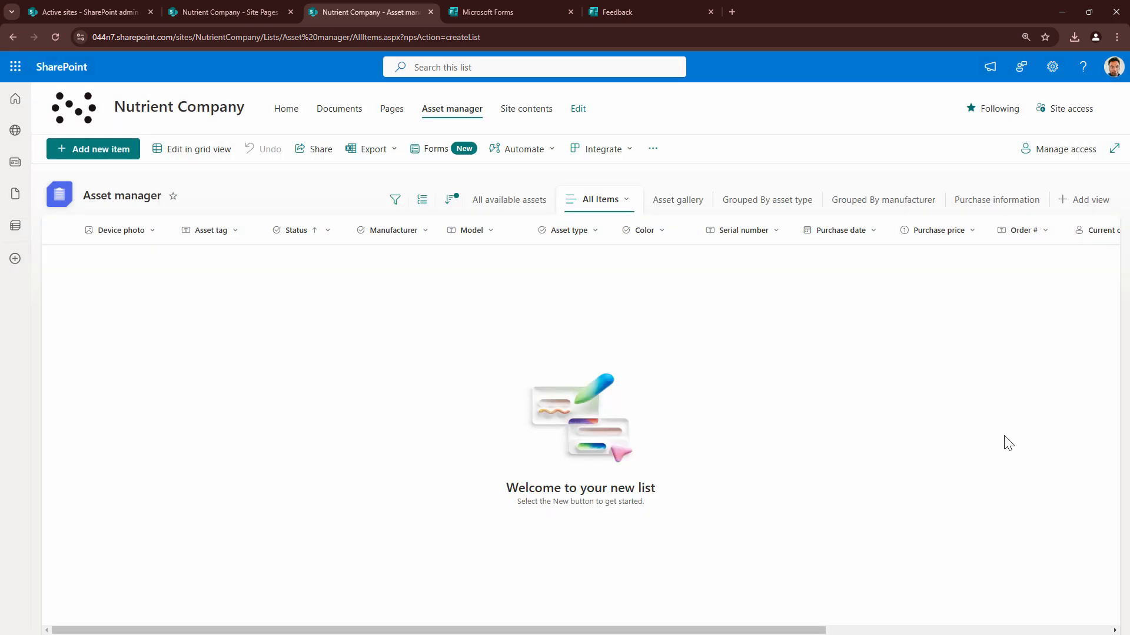
Review the general settings, columns and views in the Asset manager list settings, and return to the site's home page
{"action": "left_click", "coordinate": [1051, 67]}
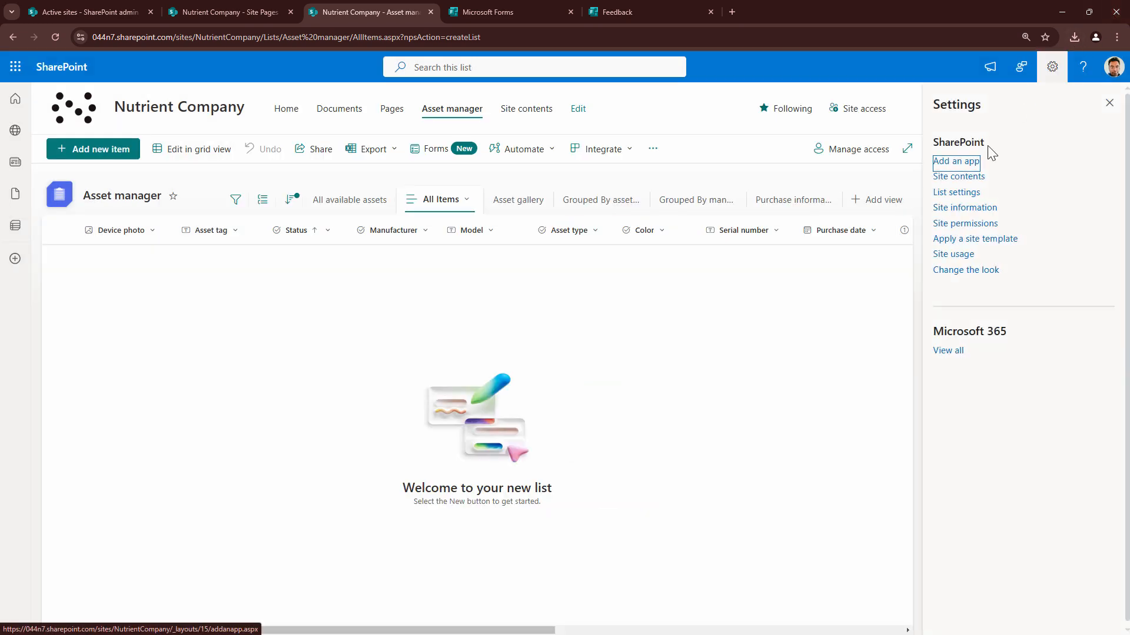
{"action": "left_click", "coordinate": [968, 193]}
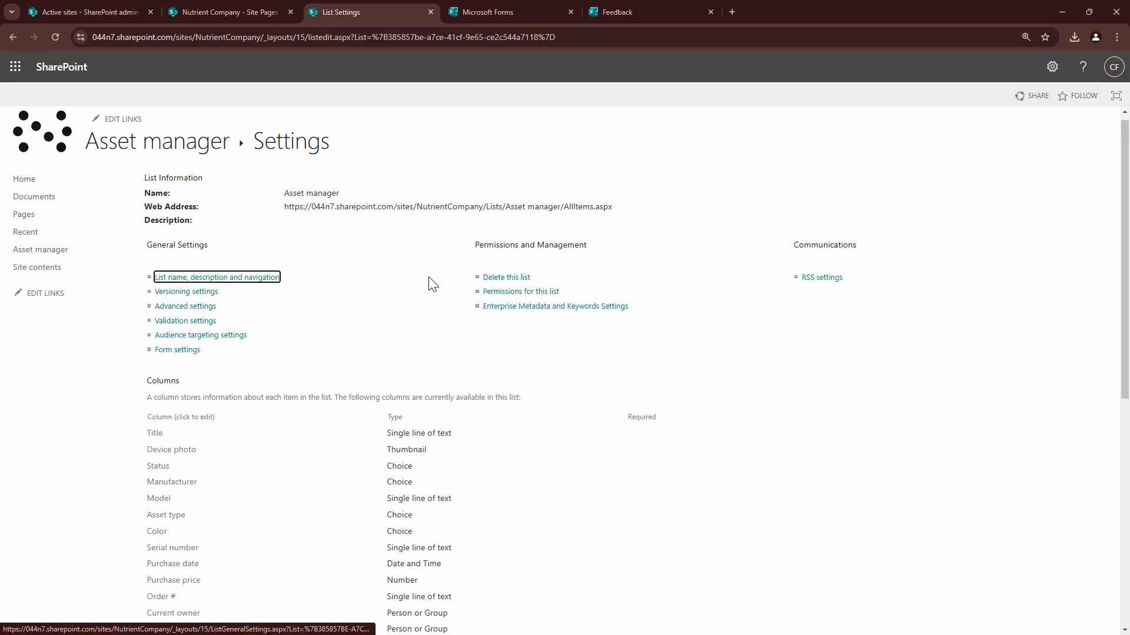
{"action": "scroll", "coordinate": [456, 308], "scroll_direction": "down", "scroll_amount": 5}
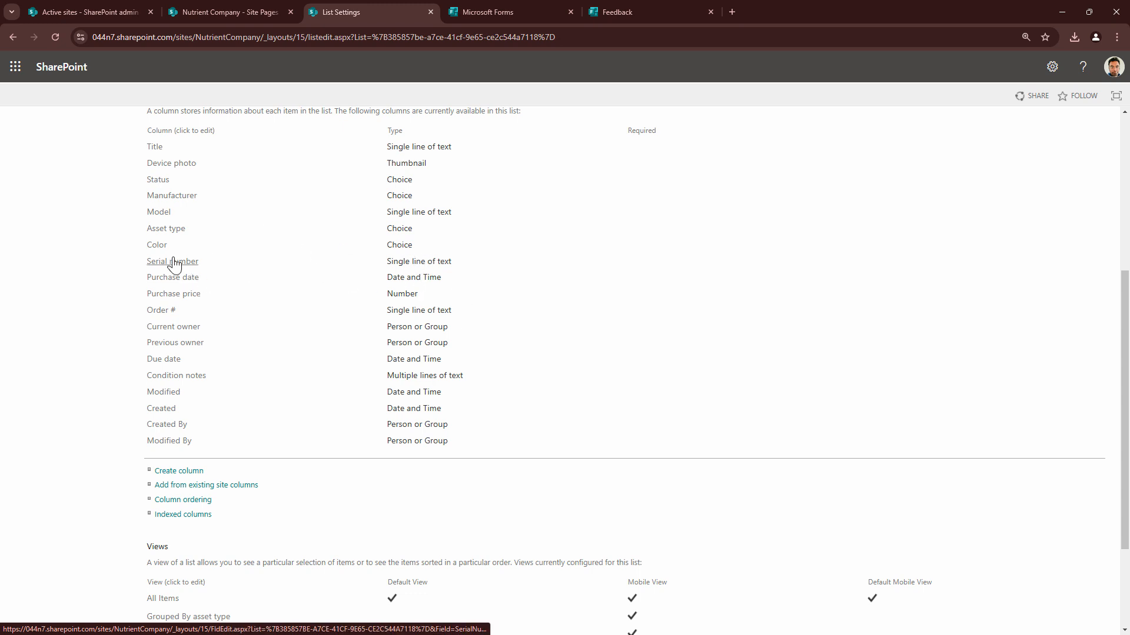
{"action": "scroll", "coordinate": [435, 271], "scroll_direction": "down", "scroll_amount": 3}
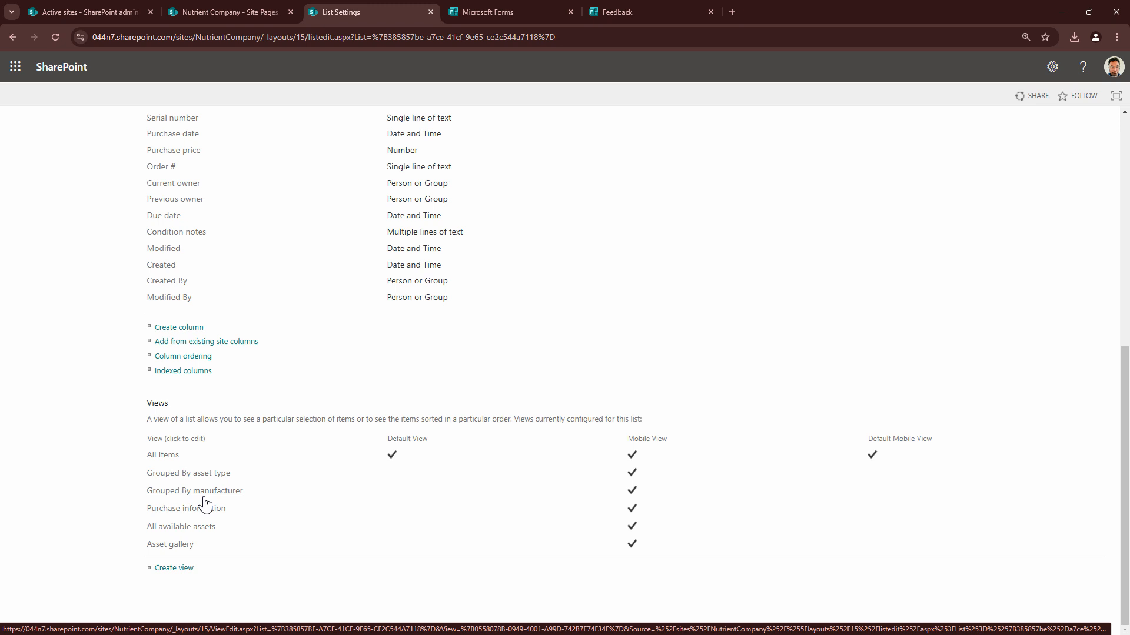
{"action": "scroll", "coordinate": [239, 488], "scroll_direction": "up", "scroll_amount": 7}
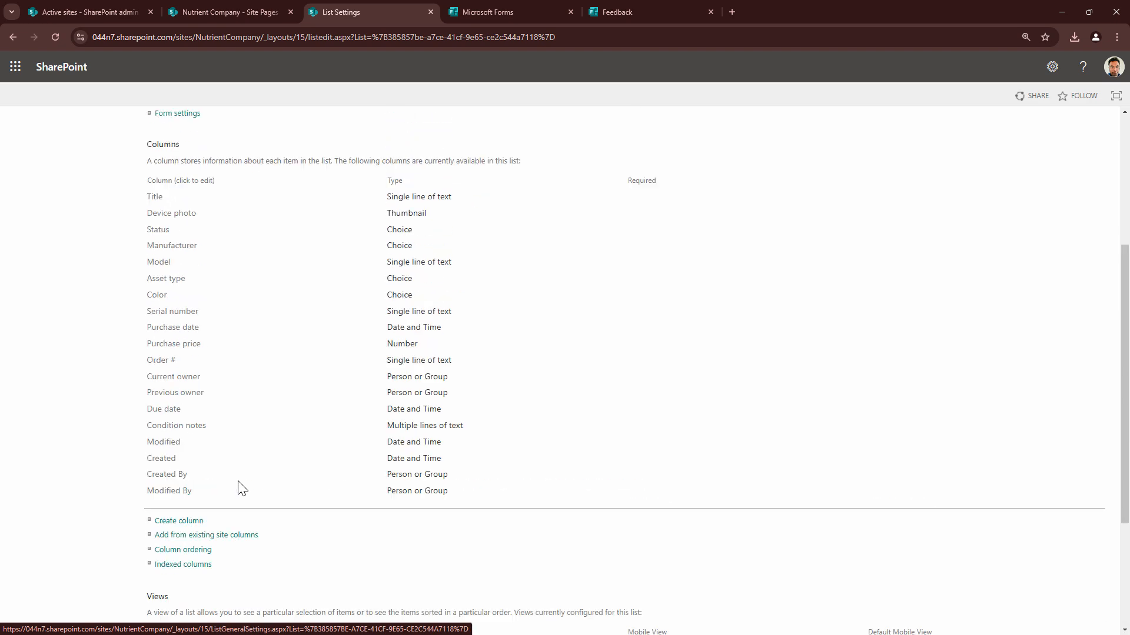
{"action": "left_click", "coordinate": [181, 154]}
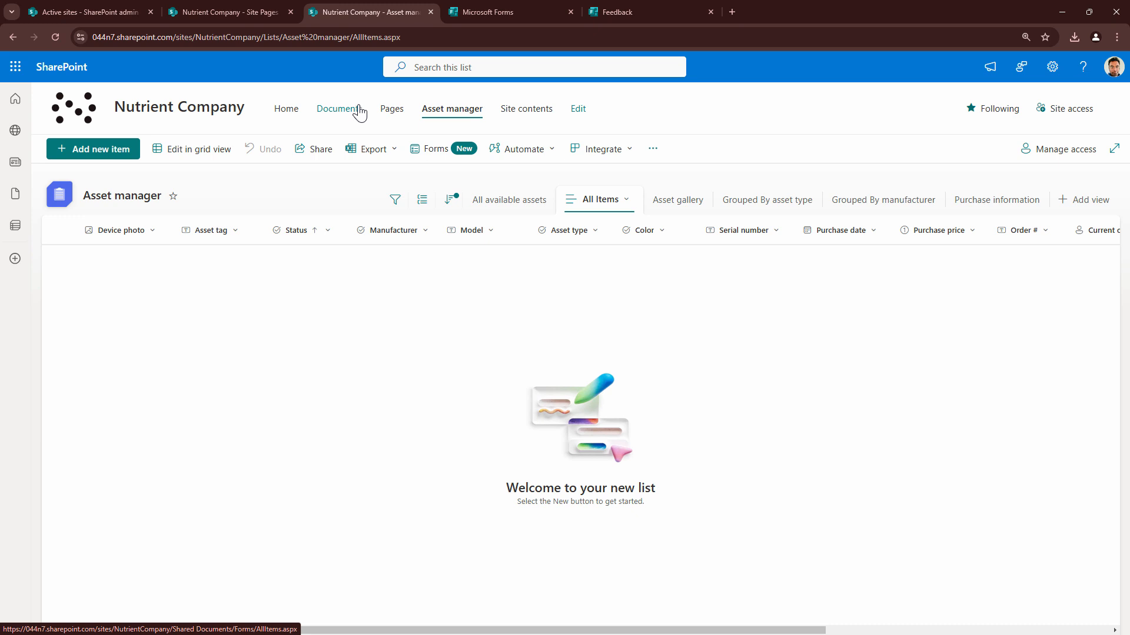
{"action": "left_click", "coordinate": [296, 115]}
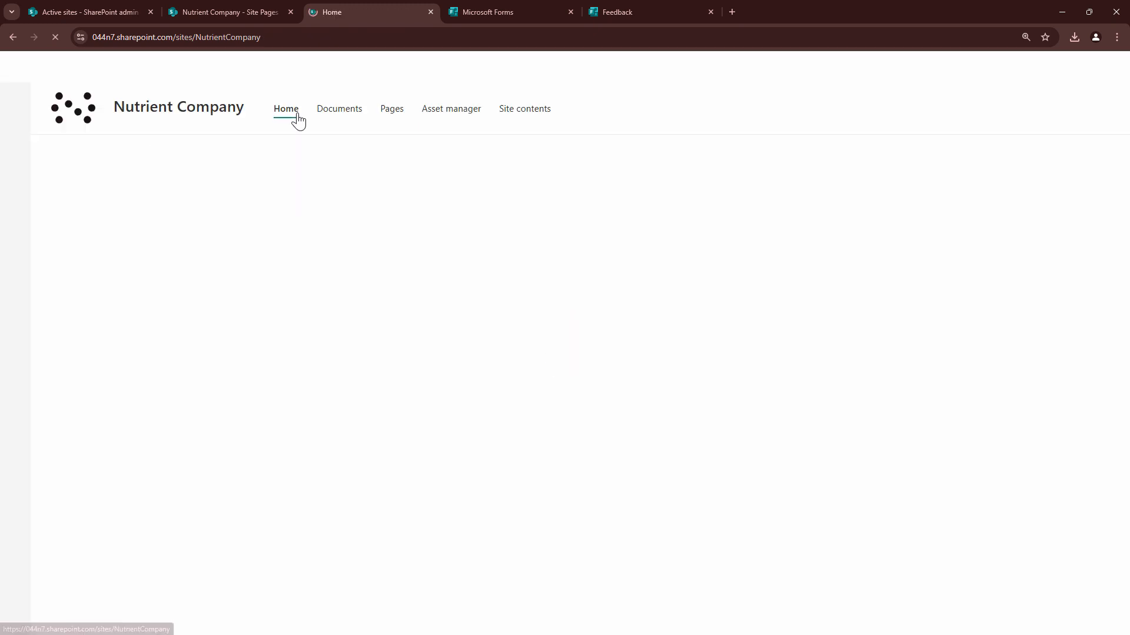